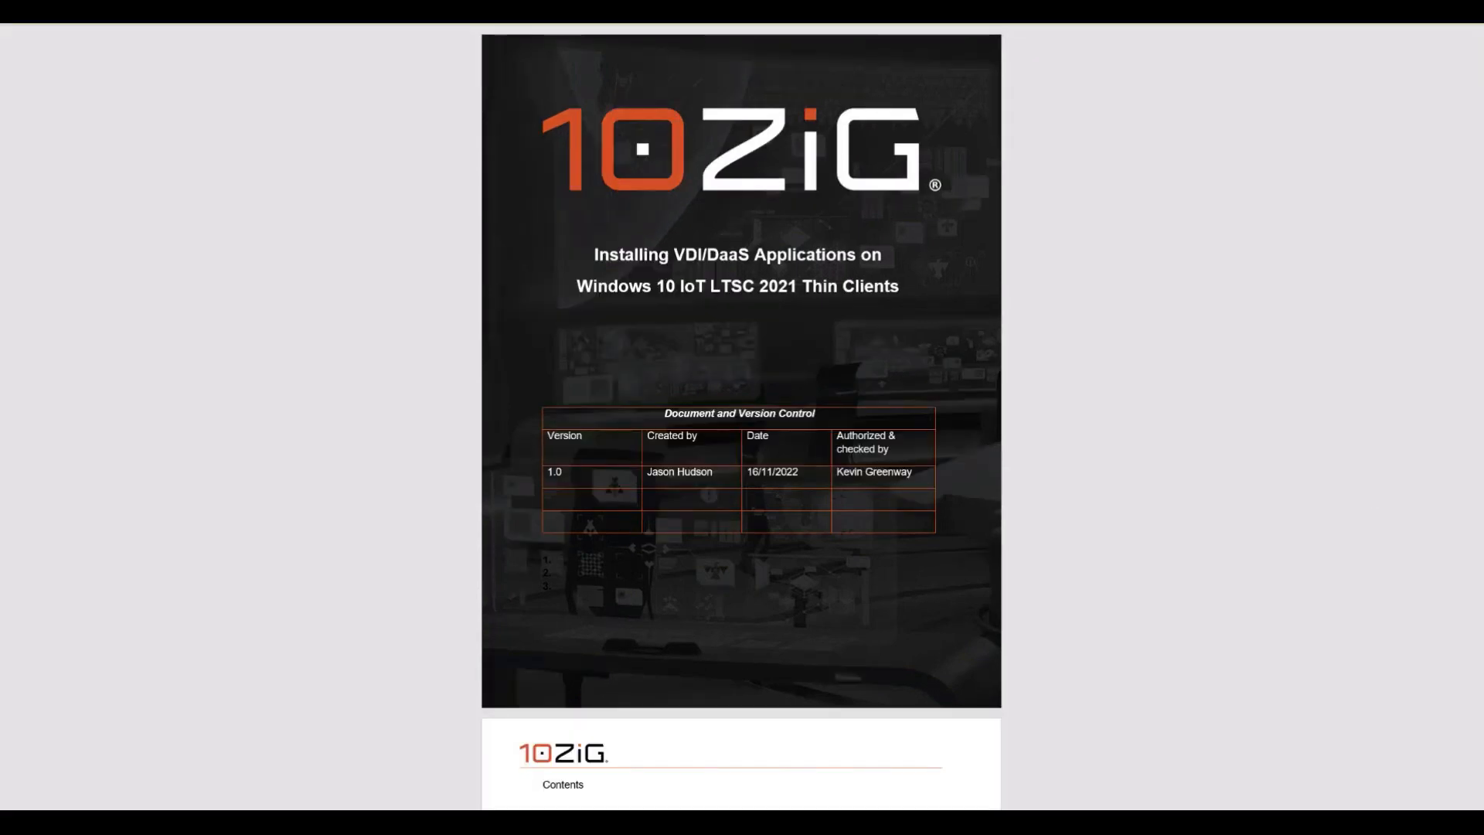
Read through the guide's contents, introduction and software stack changes, and the section on locally installing the Remote Desktop Client
scroll(741, 417, "down", 6)
scroll(741, 417, "down", 3)
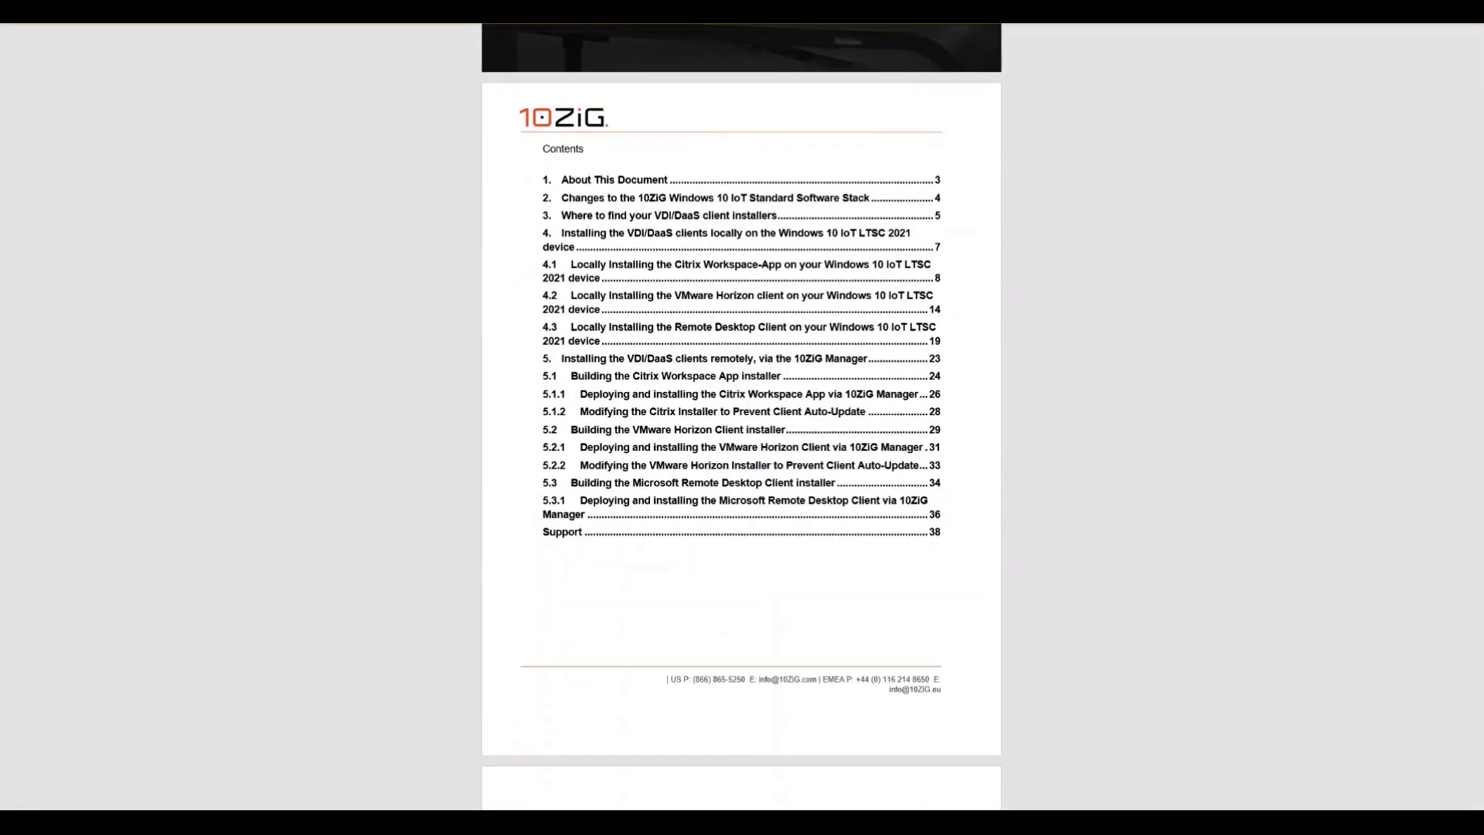
scroll(741, 418, "down", 8)
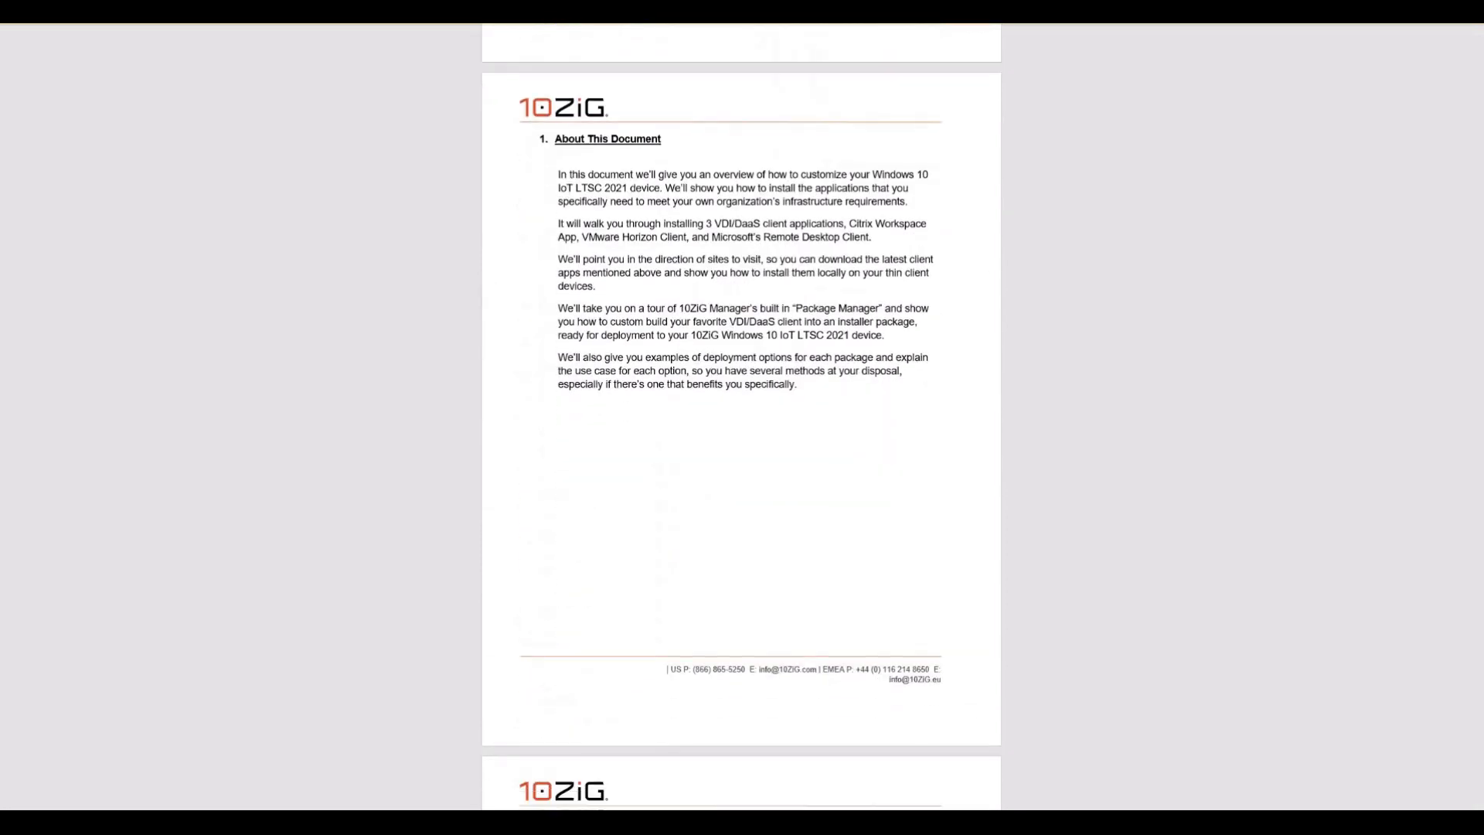
scroll(742, 417, "down", 8)
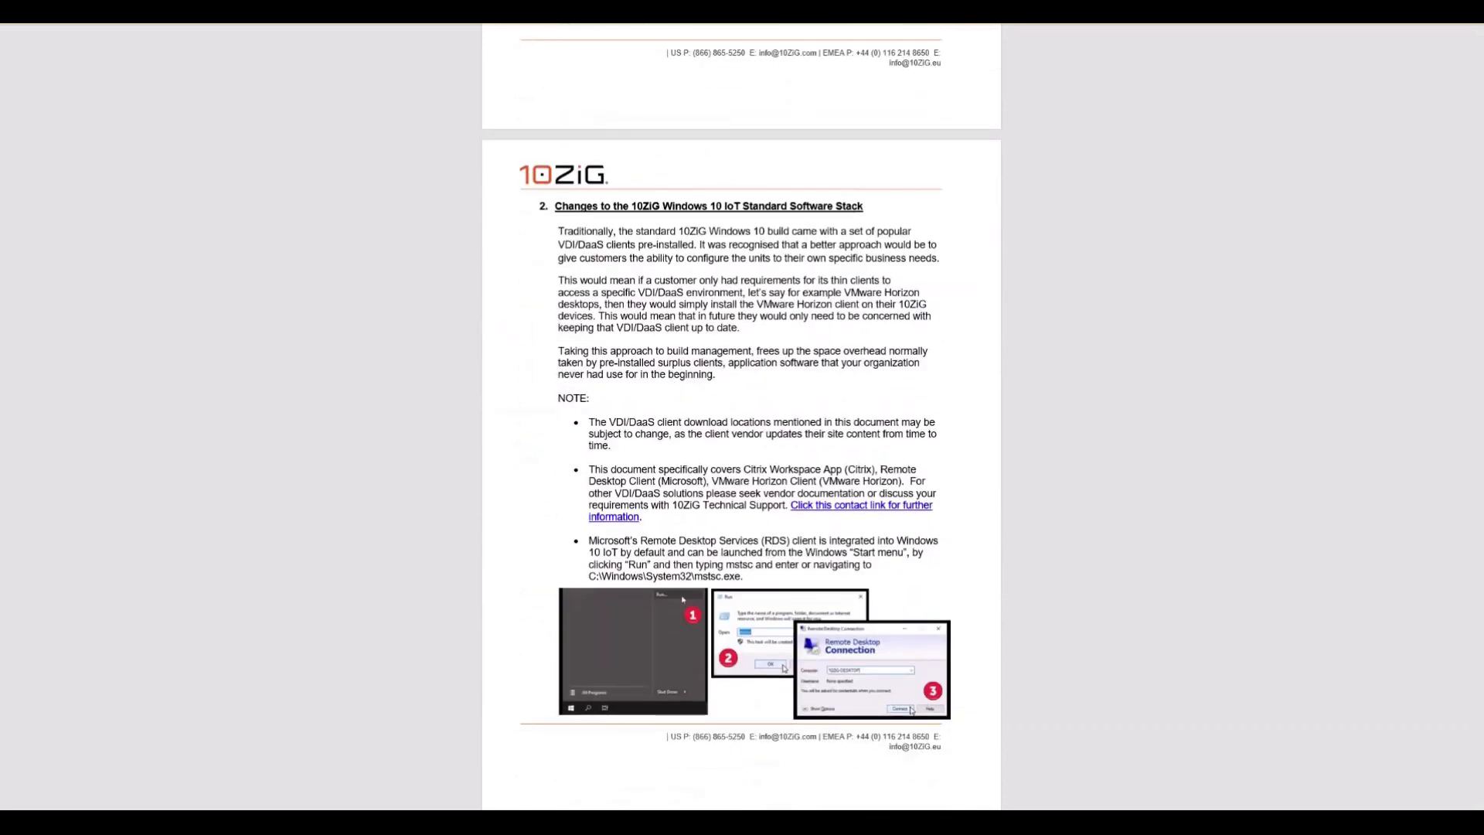
scroll(742, 418, "down", 2)
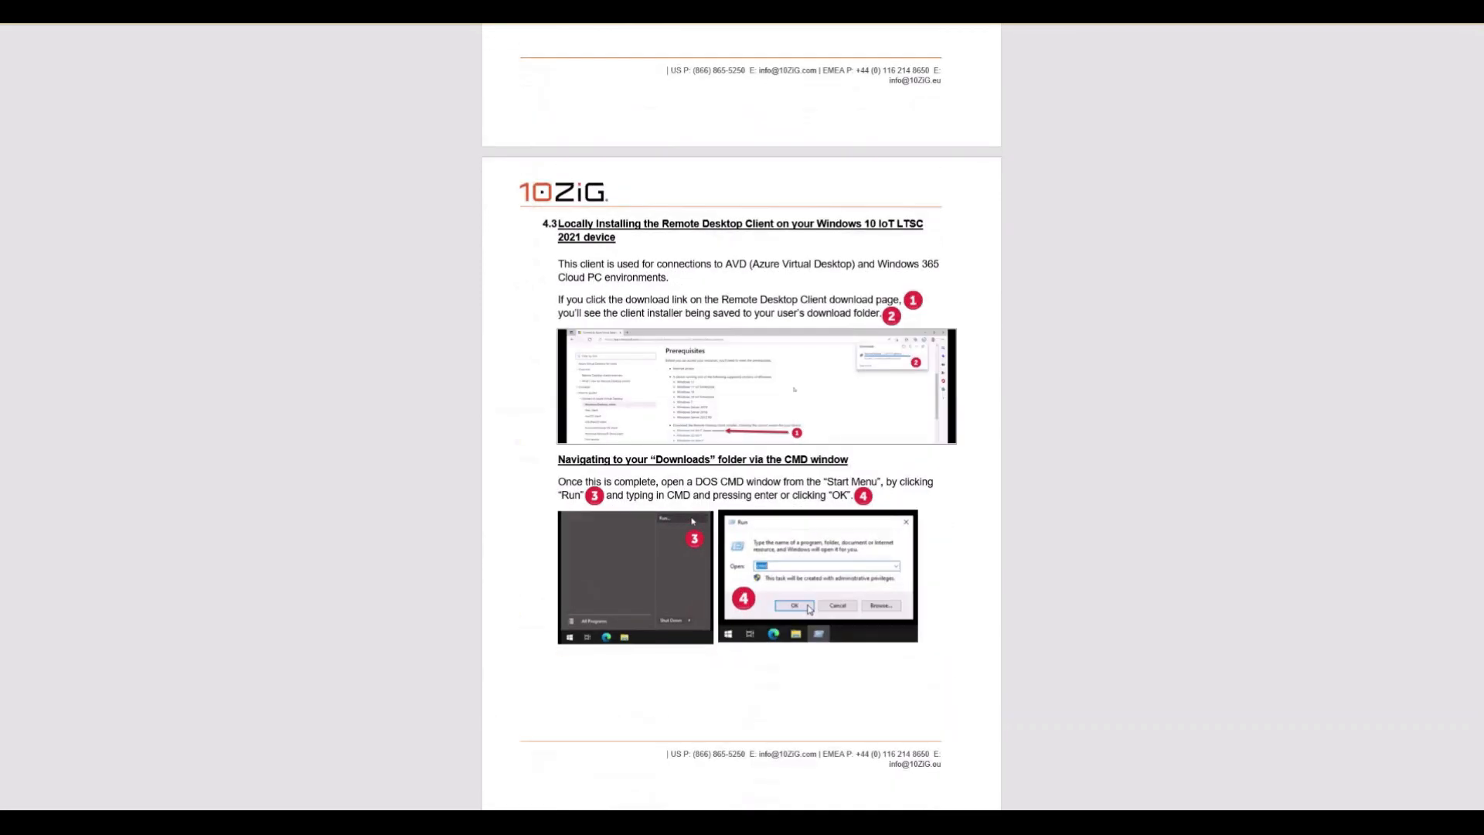
scroll(742, 417, "down", 3)
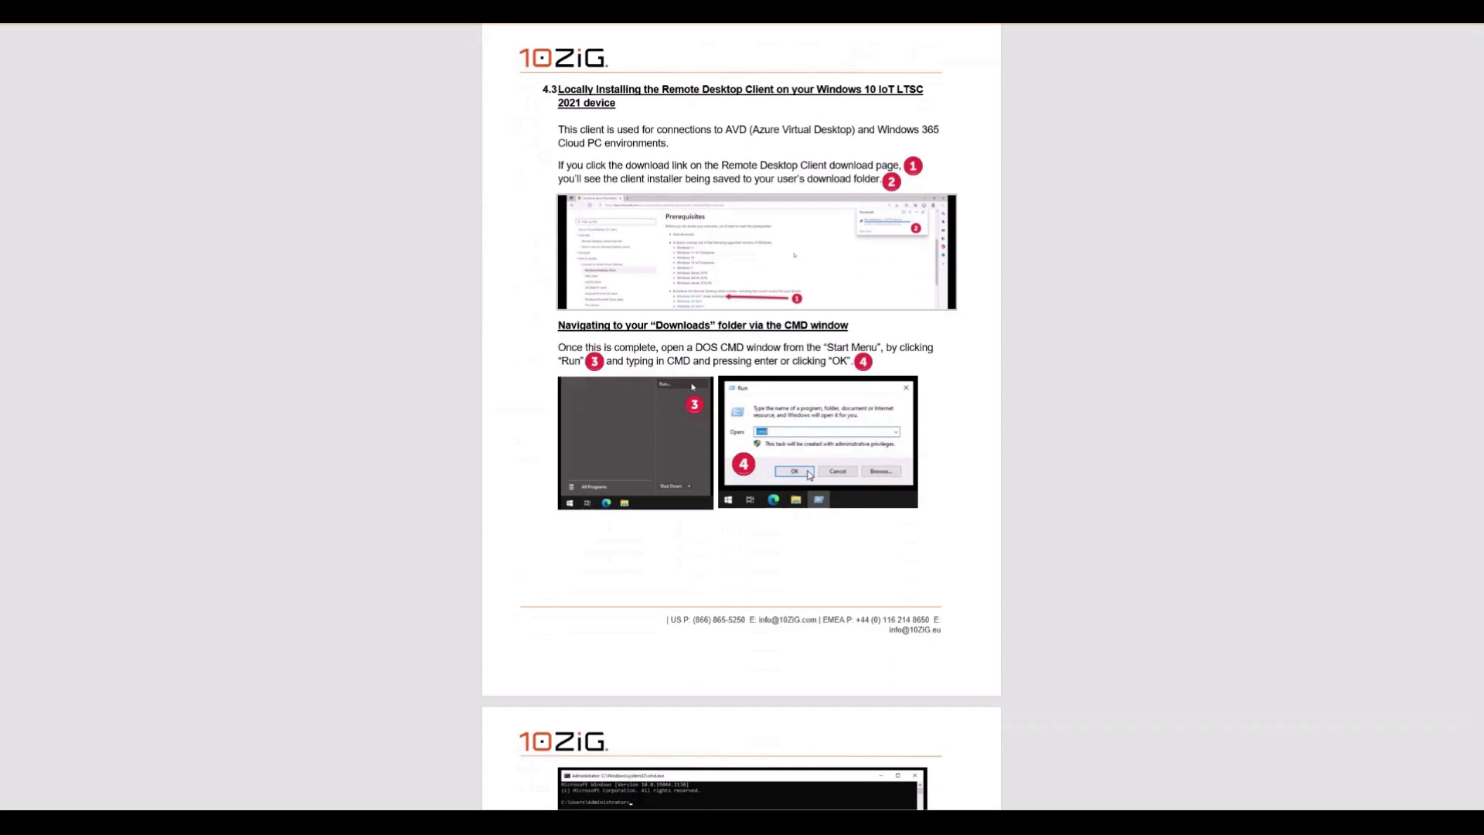
scroll(742, 417, "down", 10)
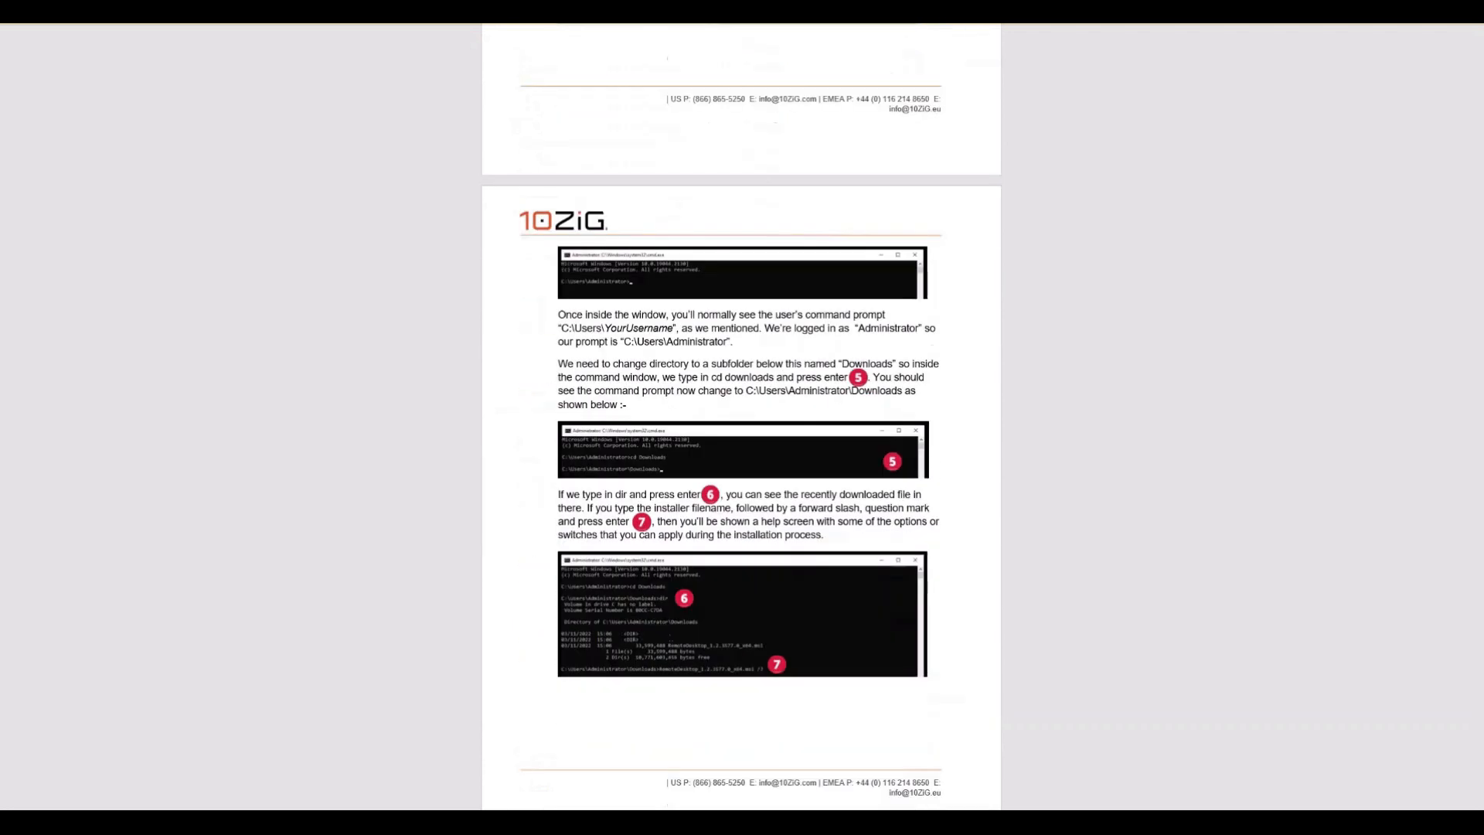
scroll(742, 418, "down", 7)
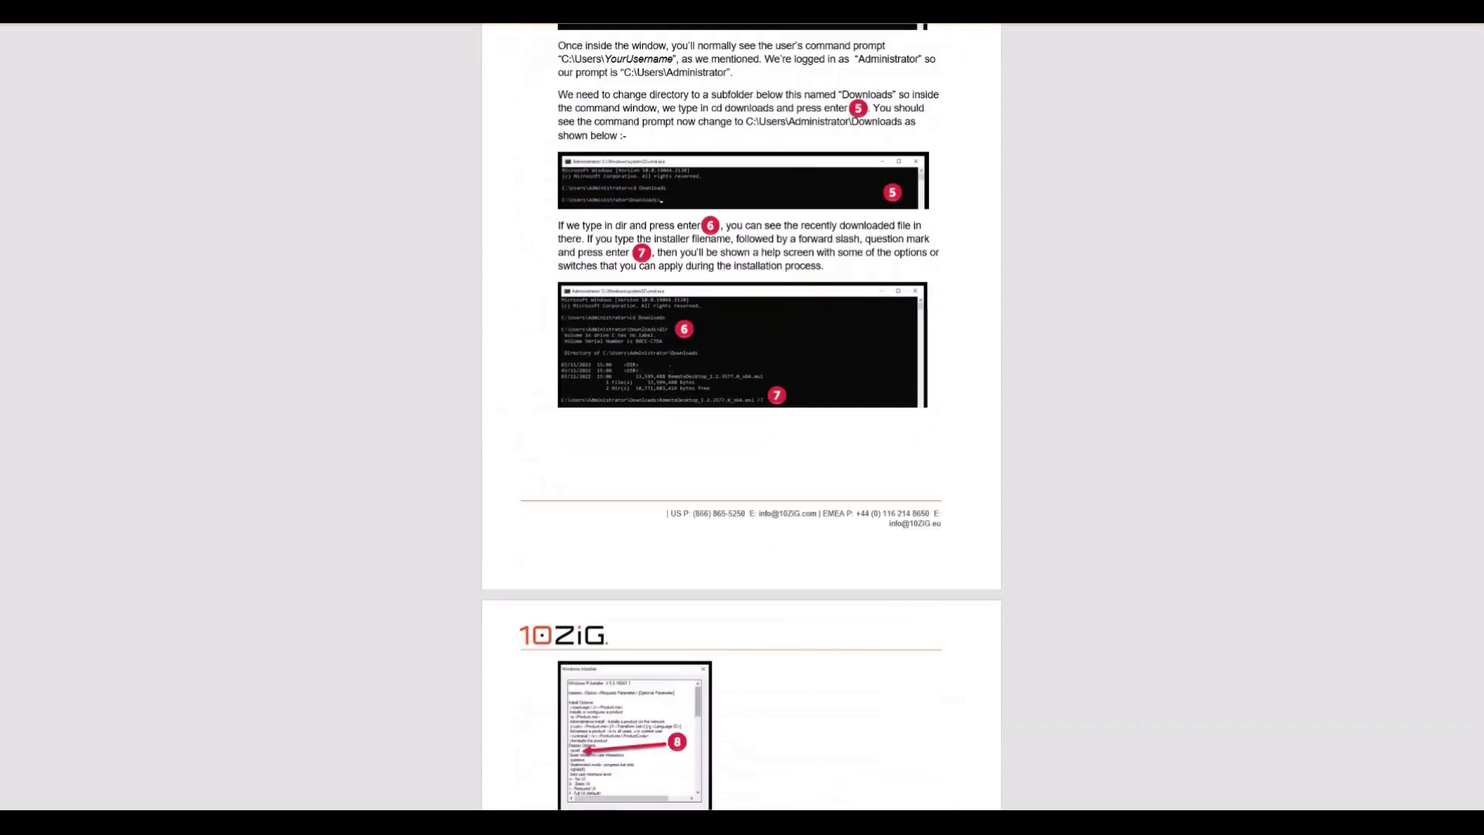
scroll(742, 418, "down", 5)
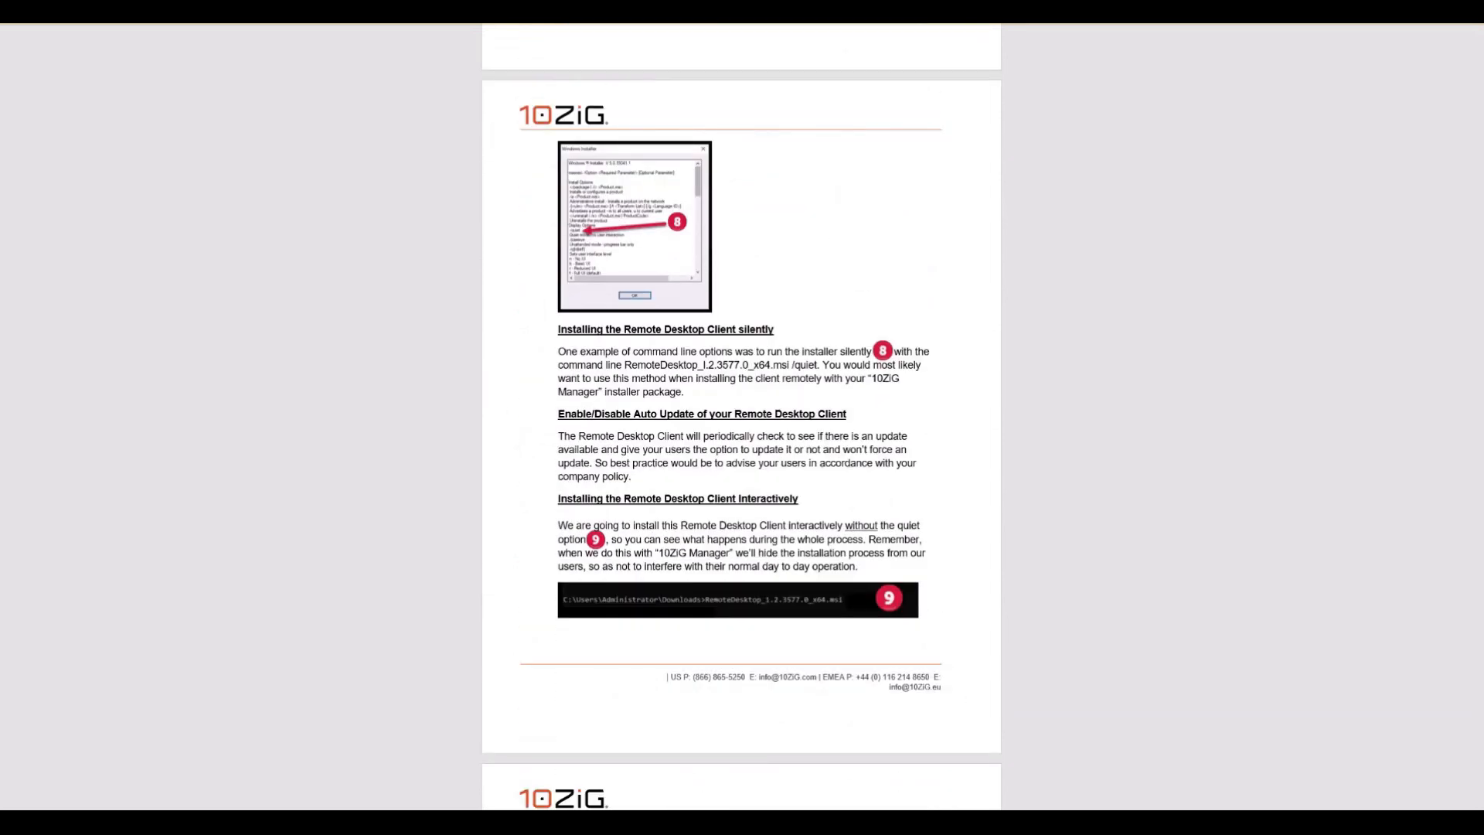
scroll(742, 417, "down", 11)
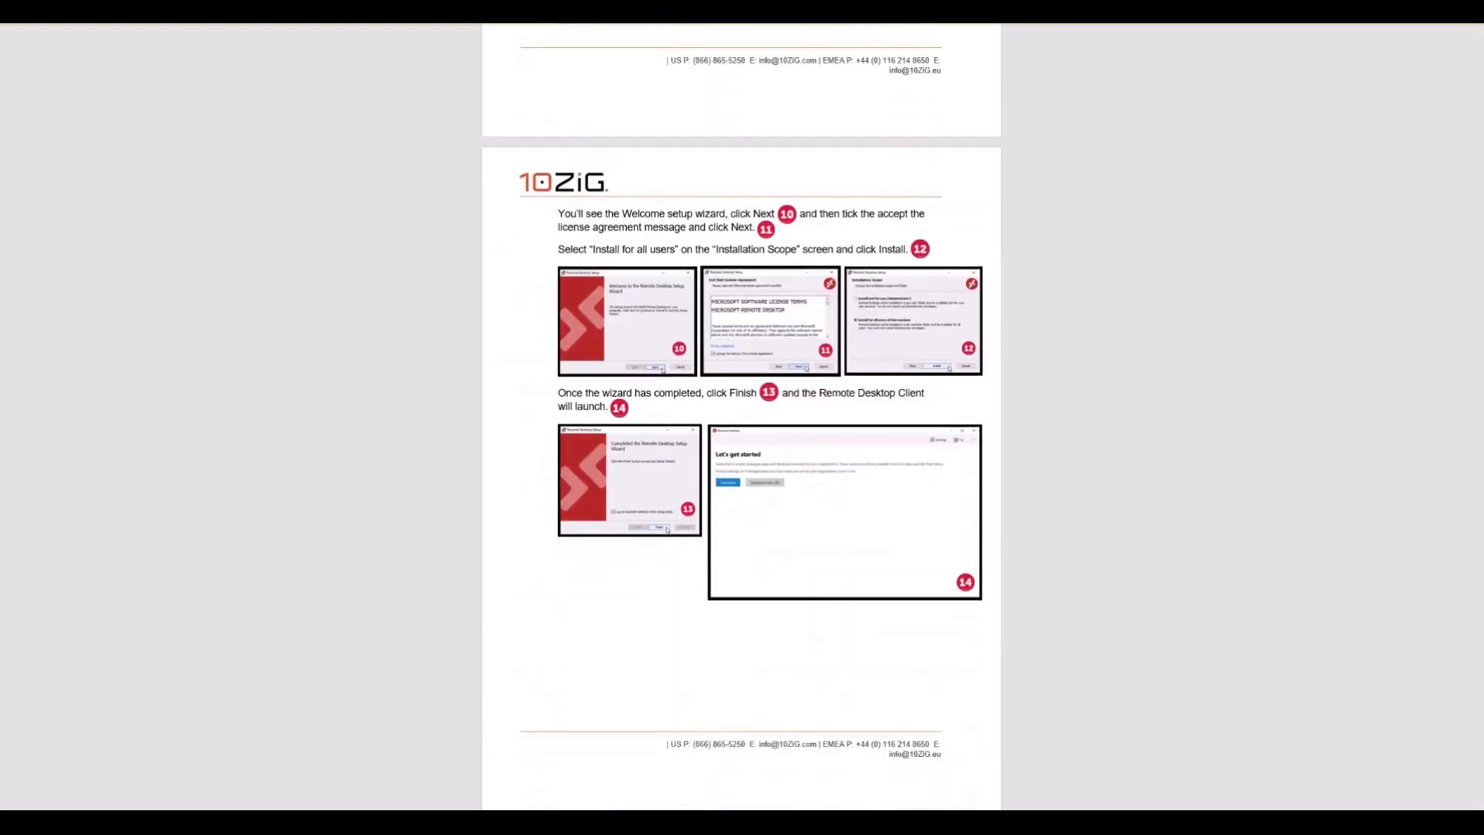
Review the guide's sections on building the Microsoft Remote Desktop Client installer and deploying it remotely via 10ZiG Manager
scroll(742, 418, "down", 11)
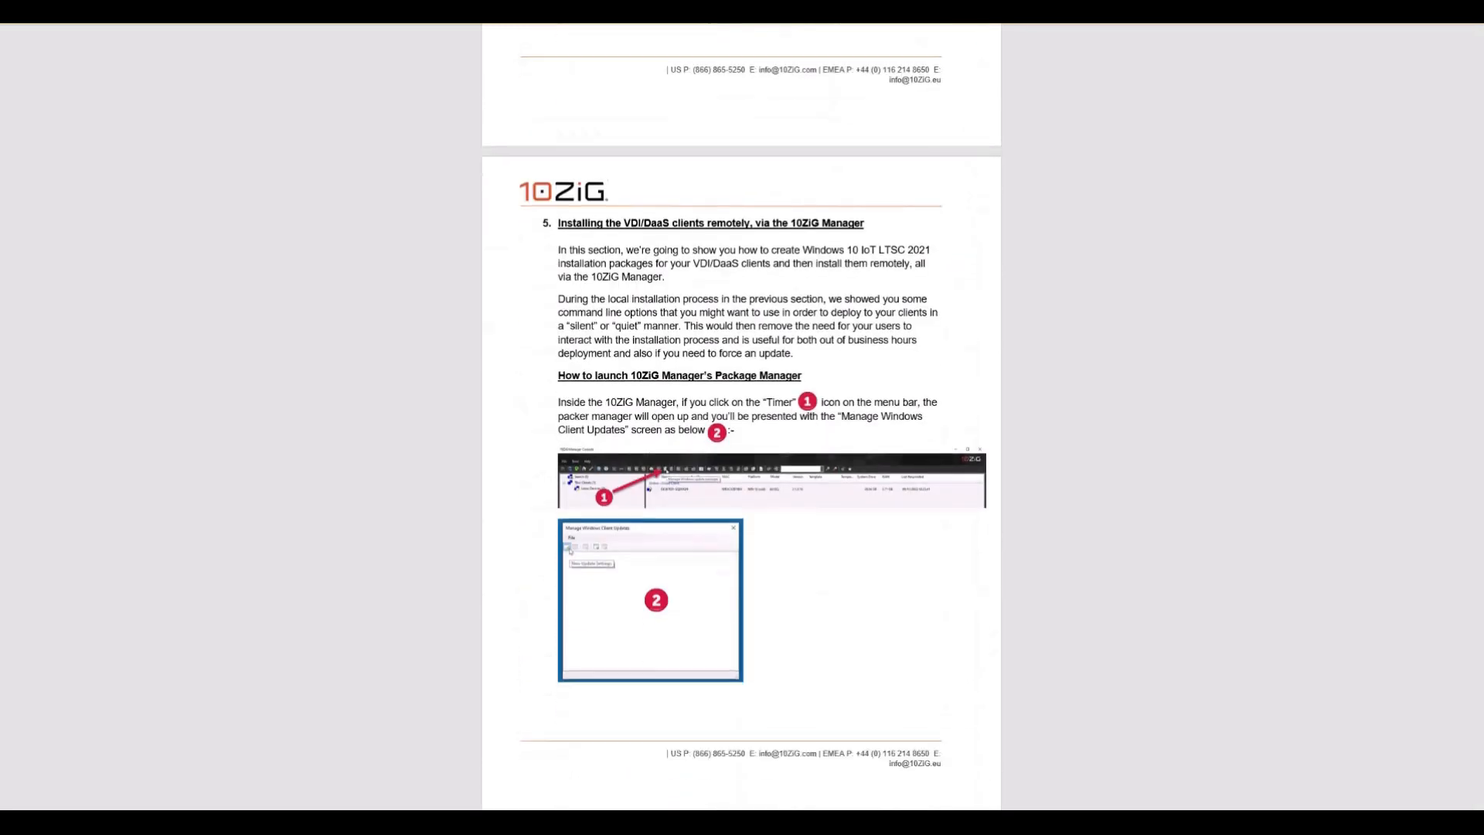
scroll(742, 417, "down", 1)
scroll(742, 417, "down", 10)
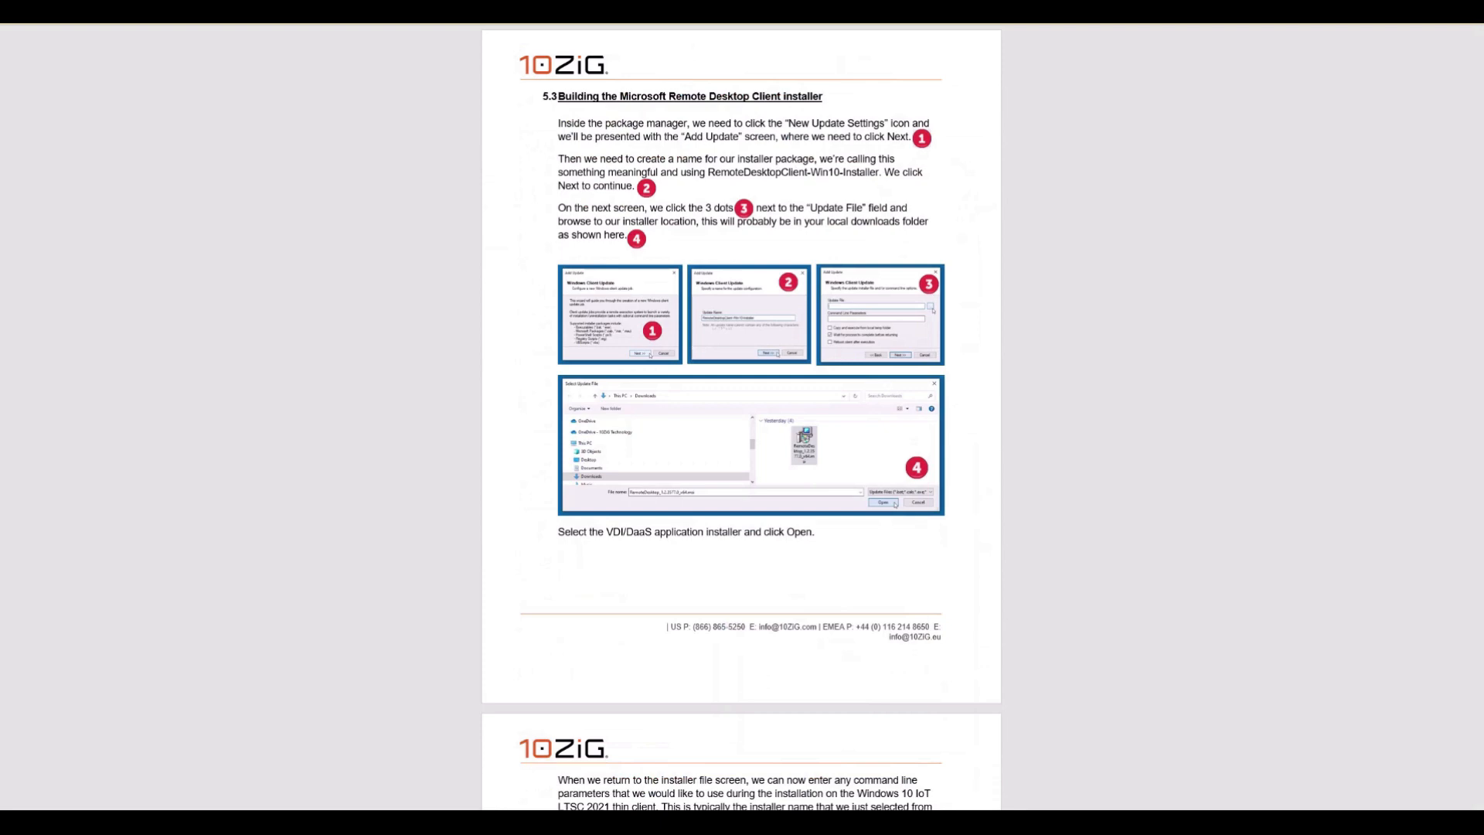
scroll(742, 418, "down", 8)
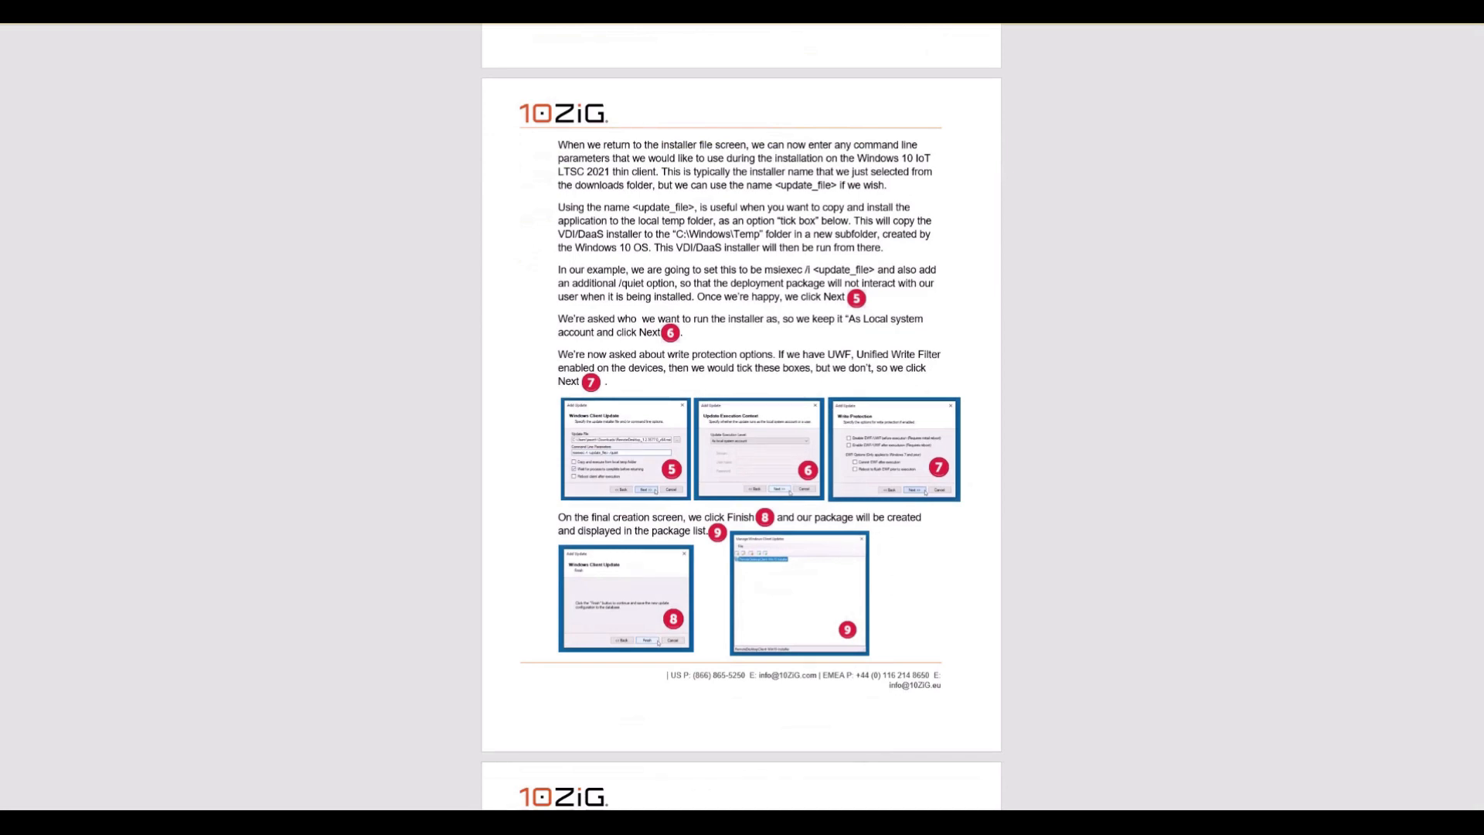
scroll(742, 417, "down", 7)
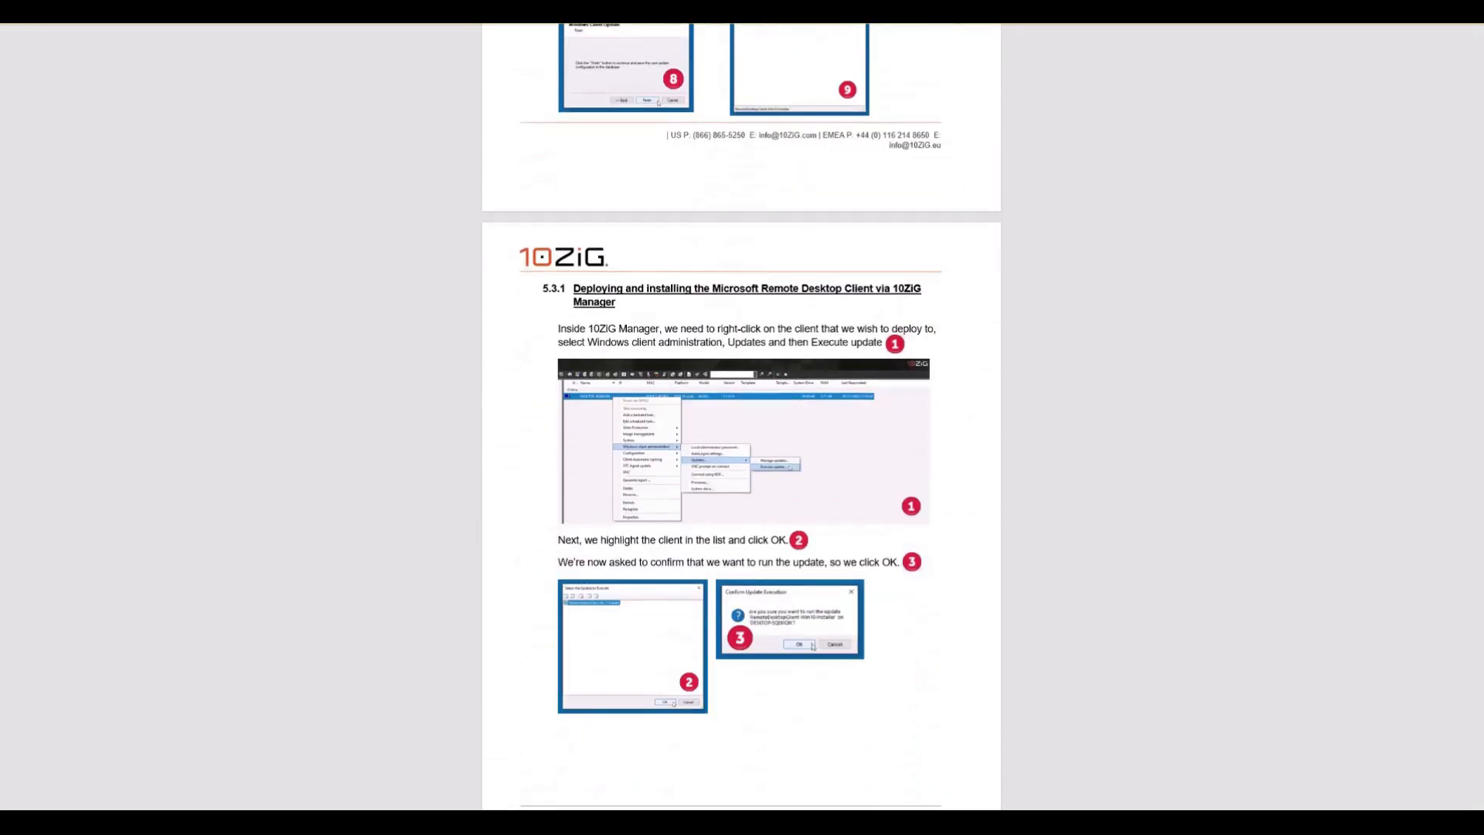
scroll(742, 417, "down", 3)
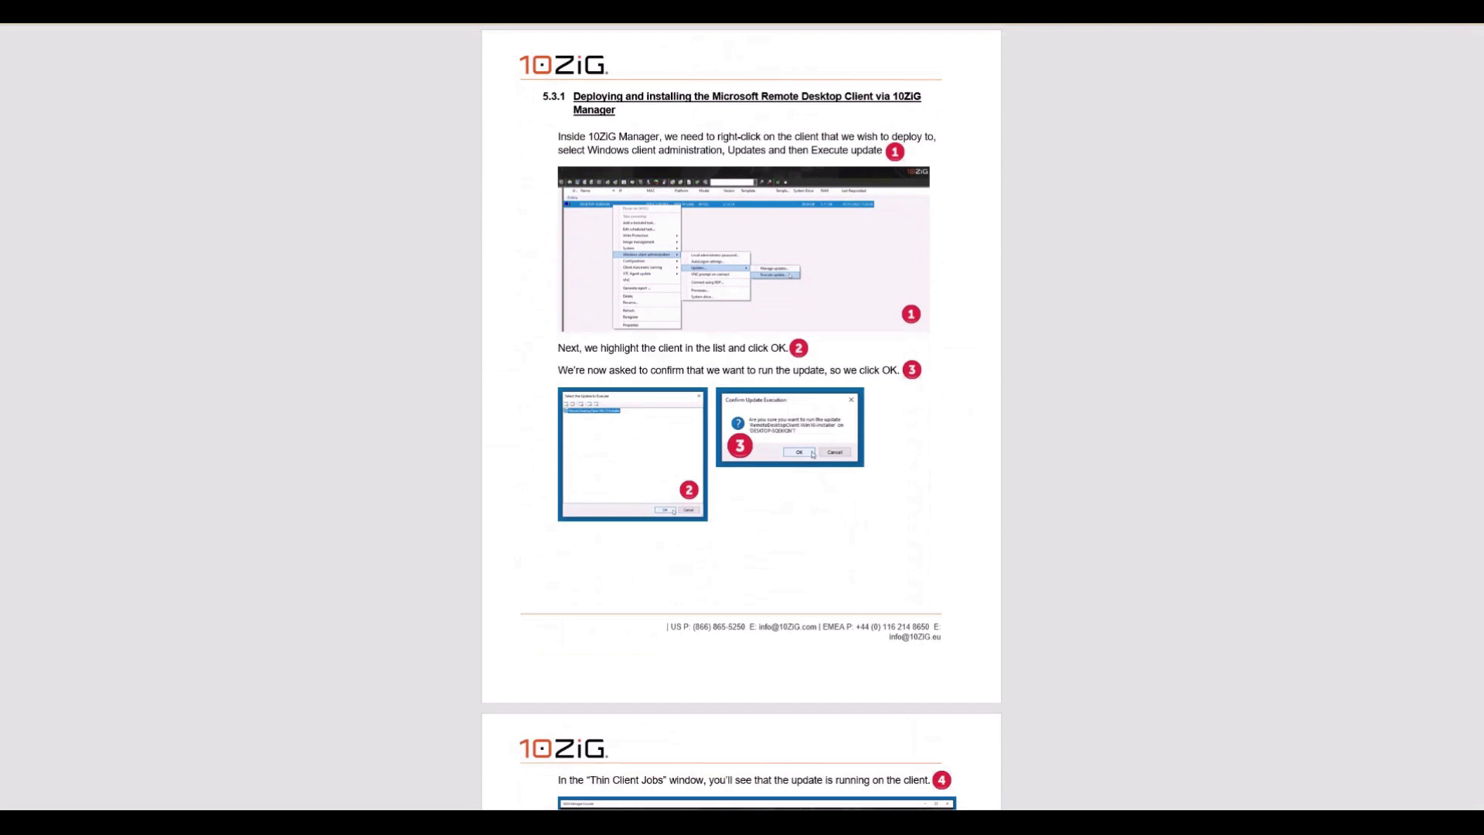
scroll(742, 418, "down", 8)
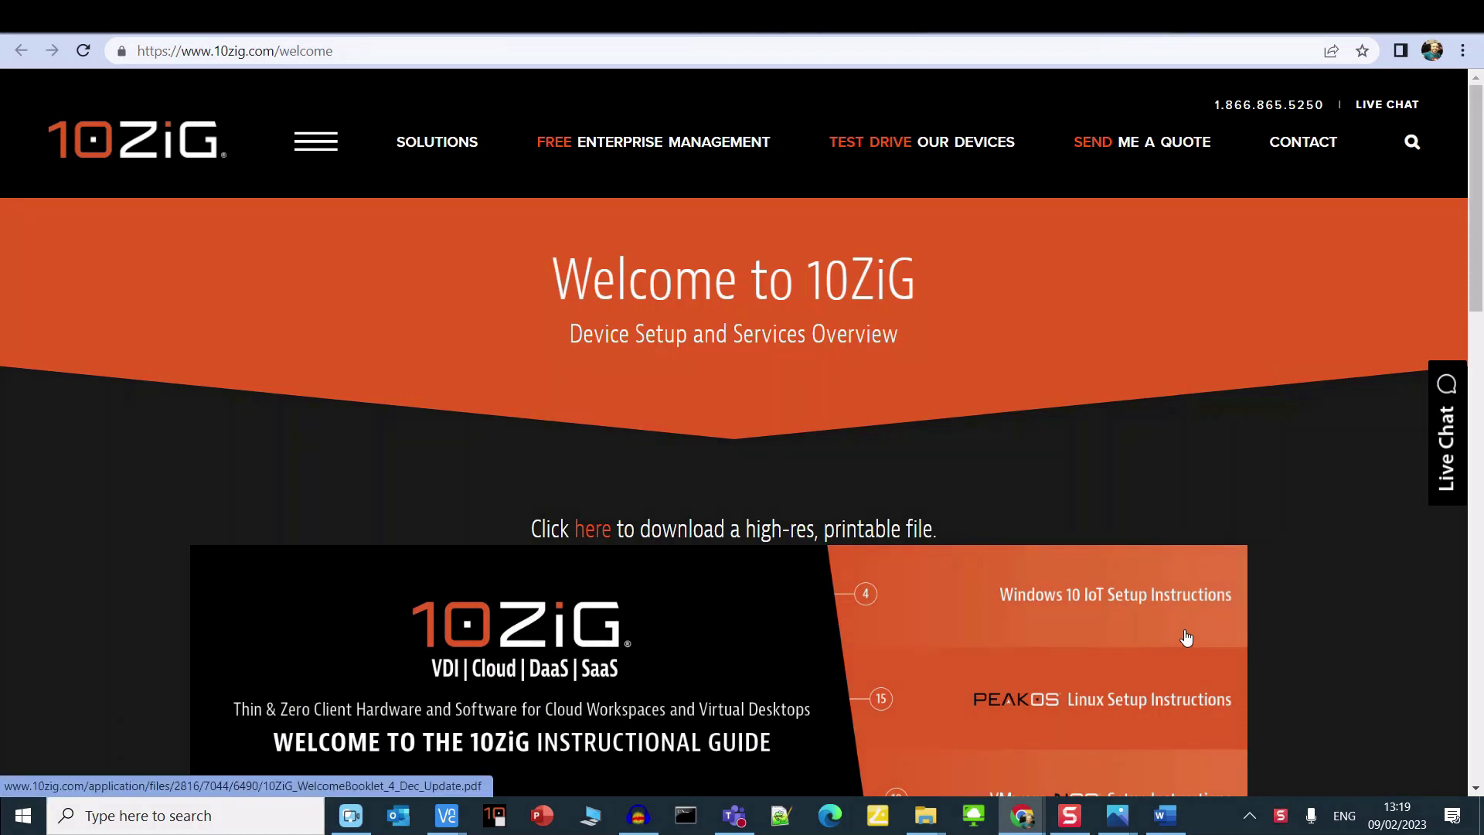
Open the guide on installing VDI/DaaS applications through the links in the welcome booklet's Windows 10 IoT section
left_click(1188, 640)
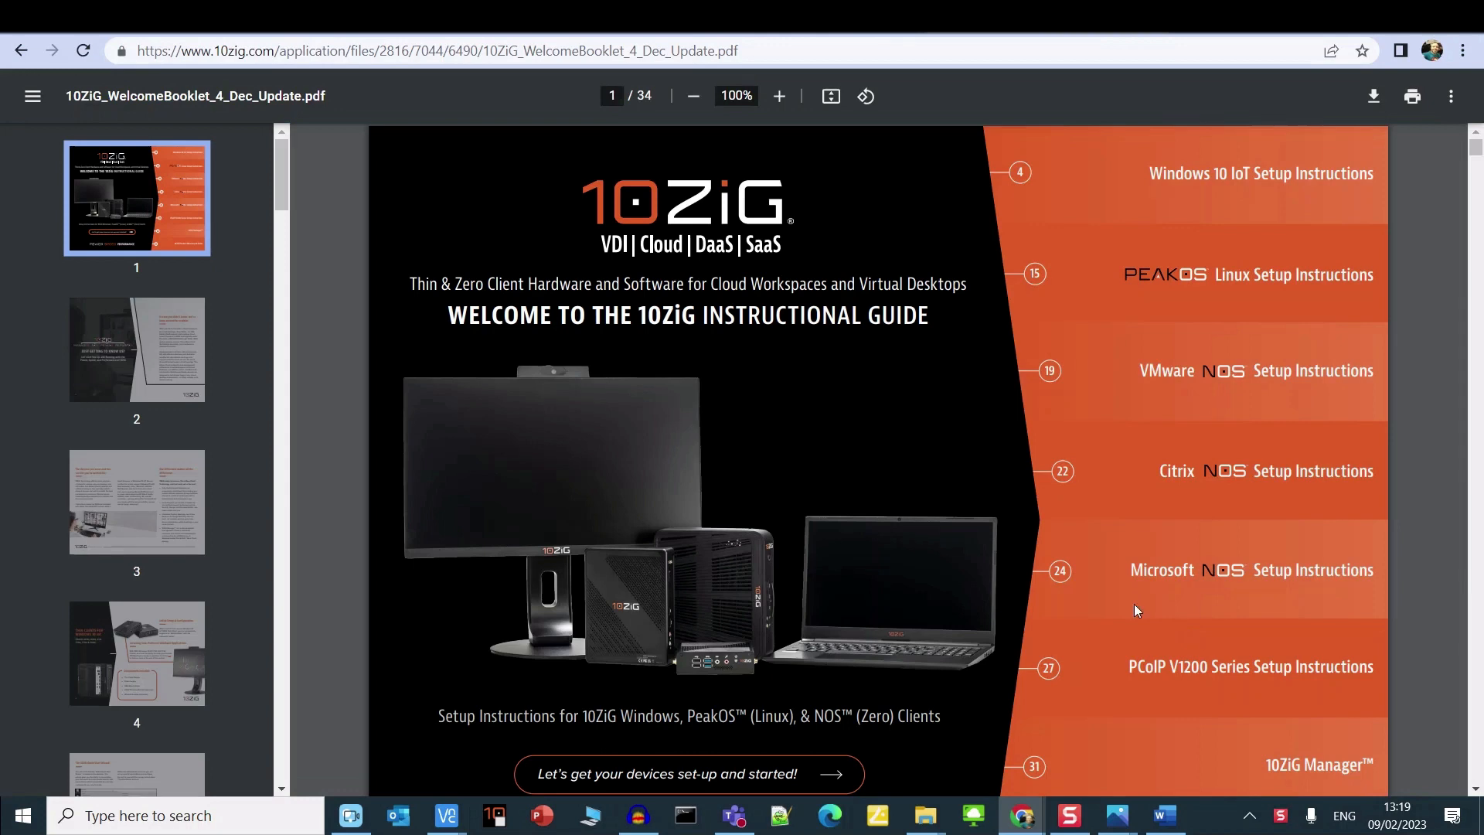
left_click_drag(281, 195, 285, 240)
left_click(162, 232)
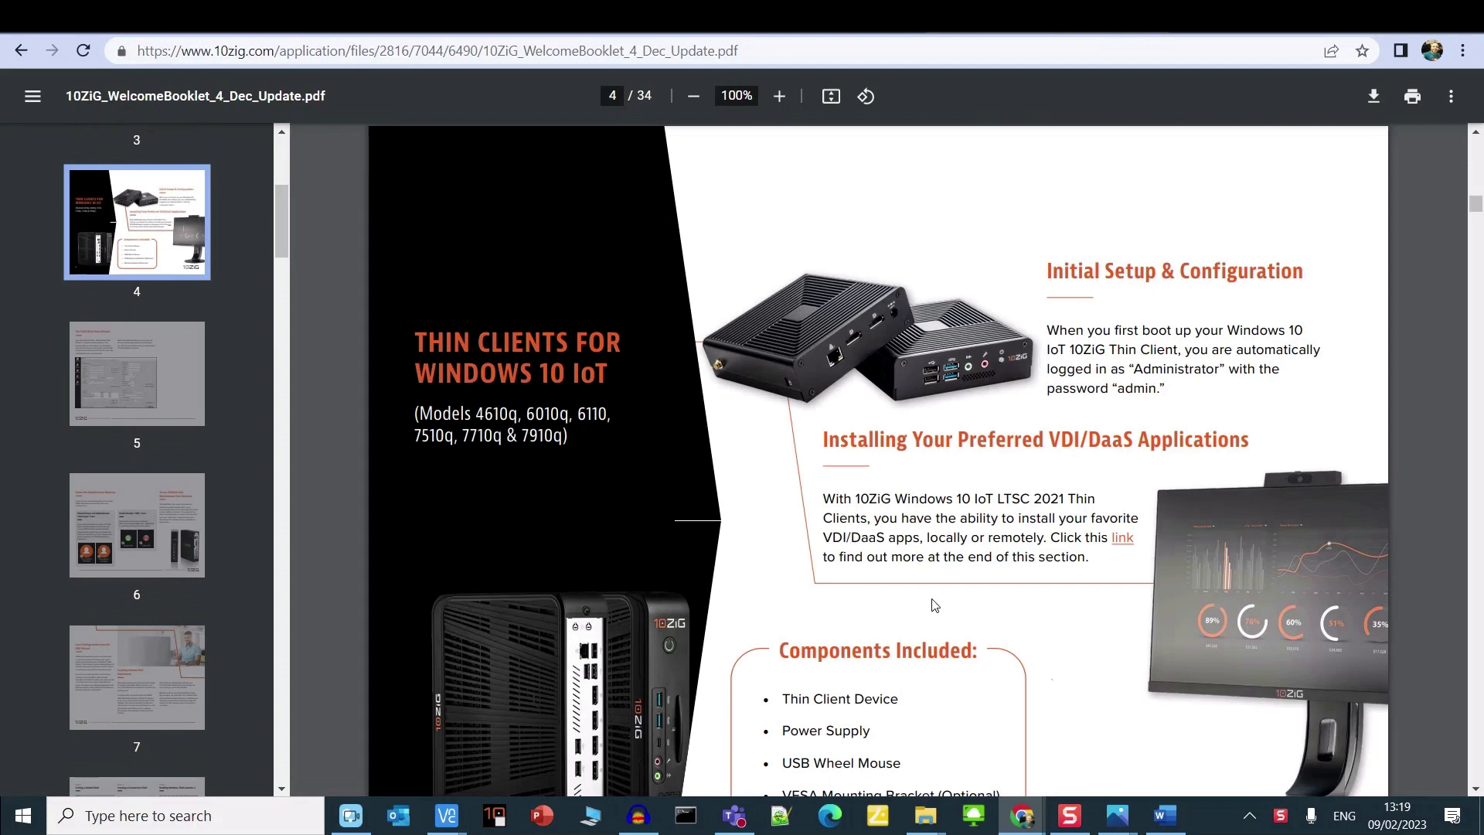
left_click(1130, 544)
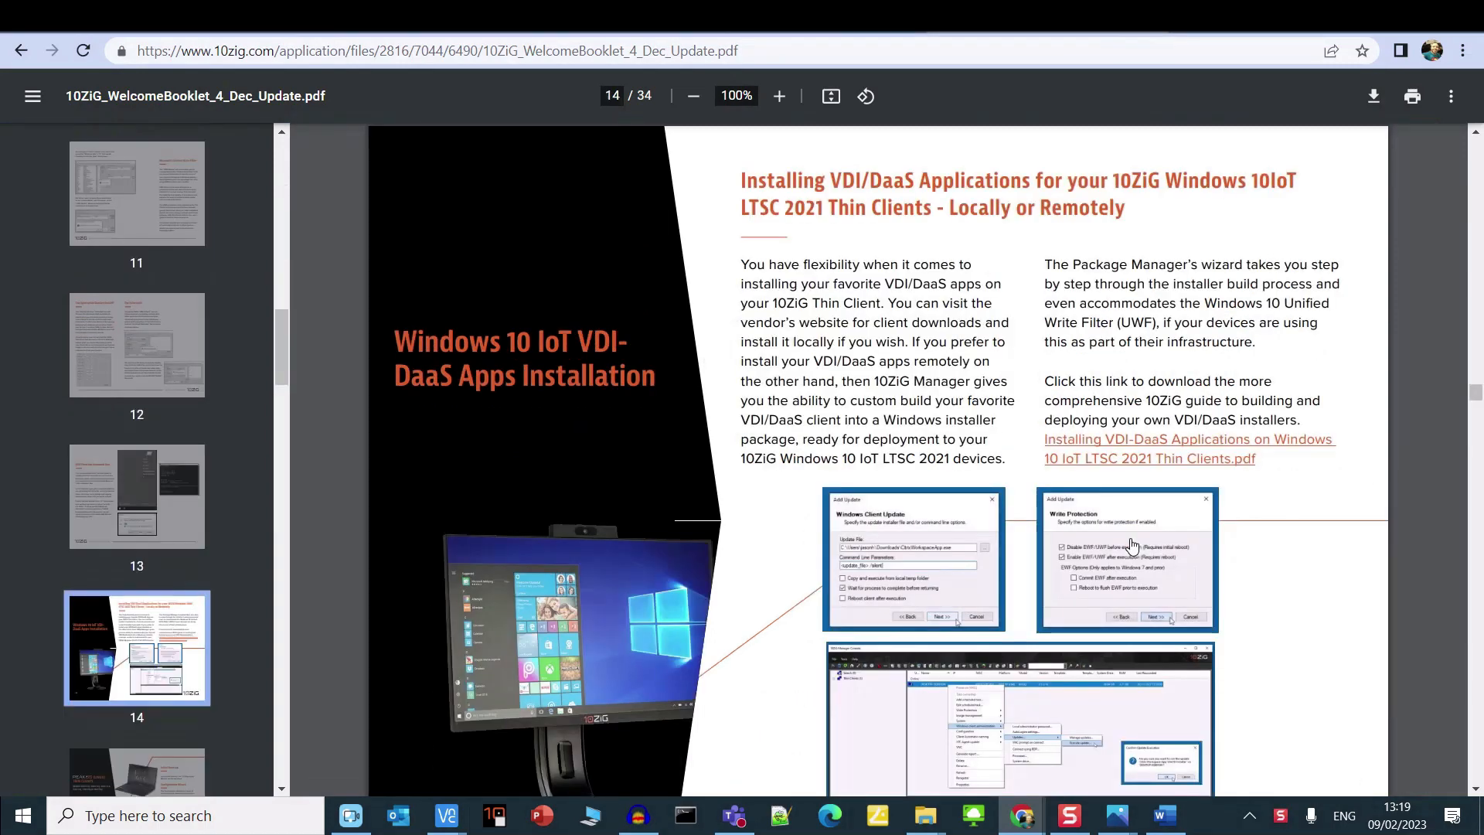
left_click(1252, 462)
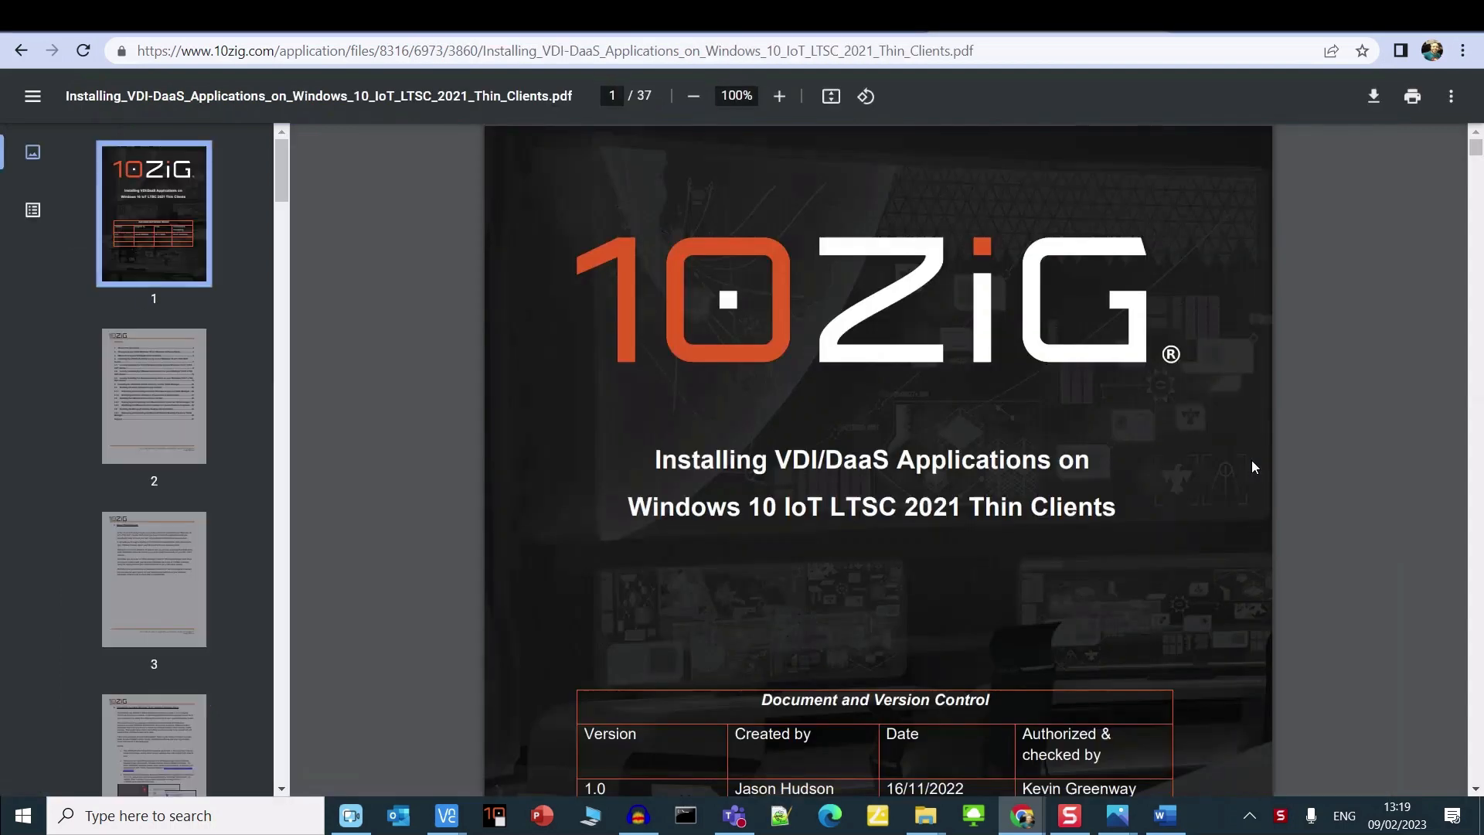
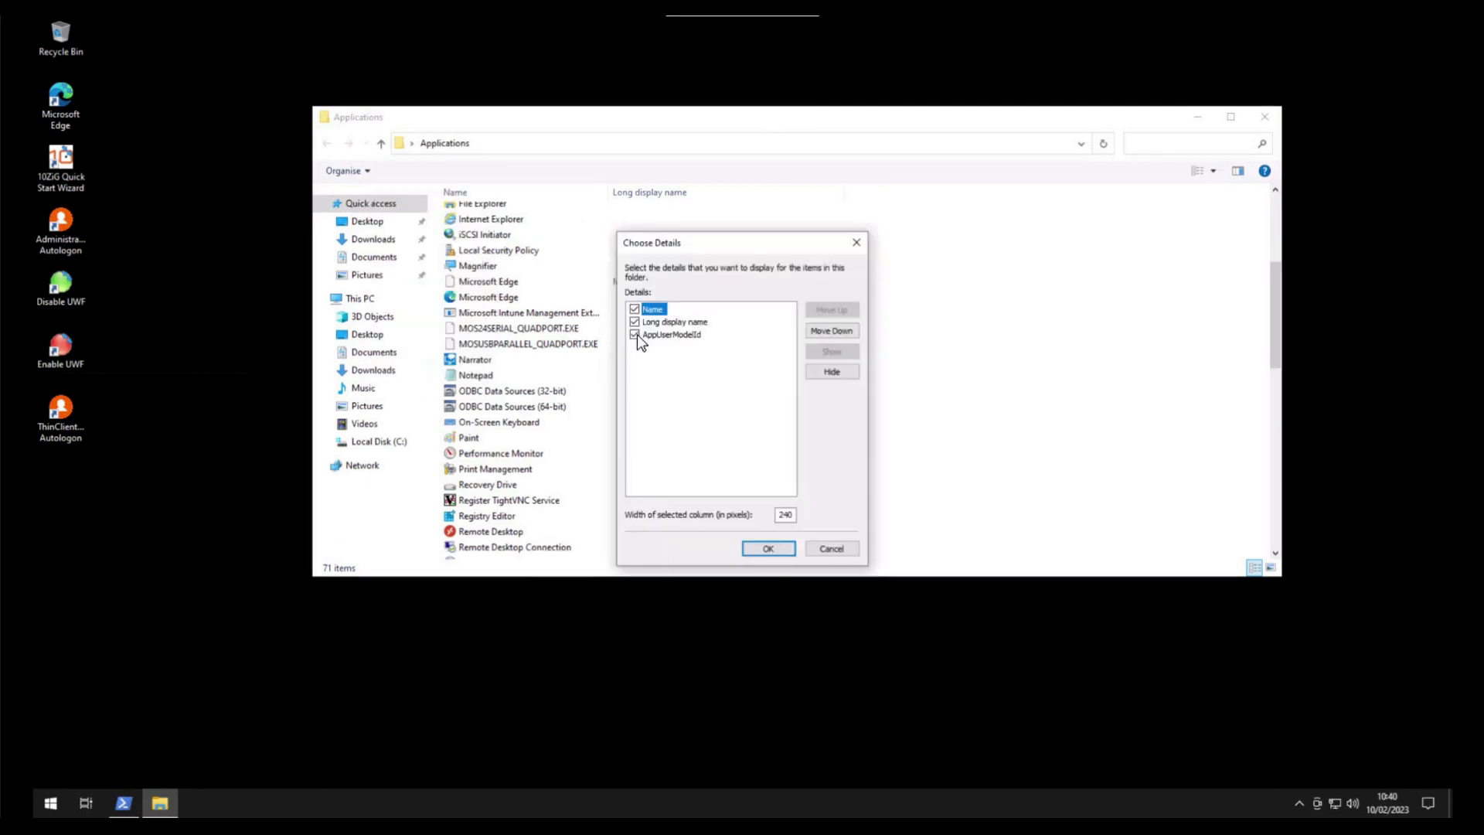
Apply the column choice that shows Name, Long display name and AppUserModelId in the Applications folder
key("Return")
left_click(889, 300)
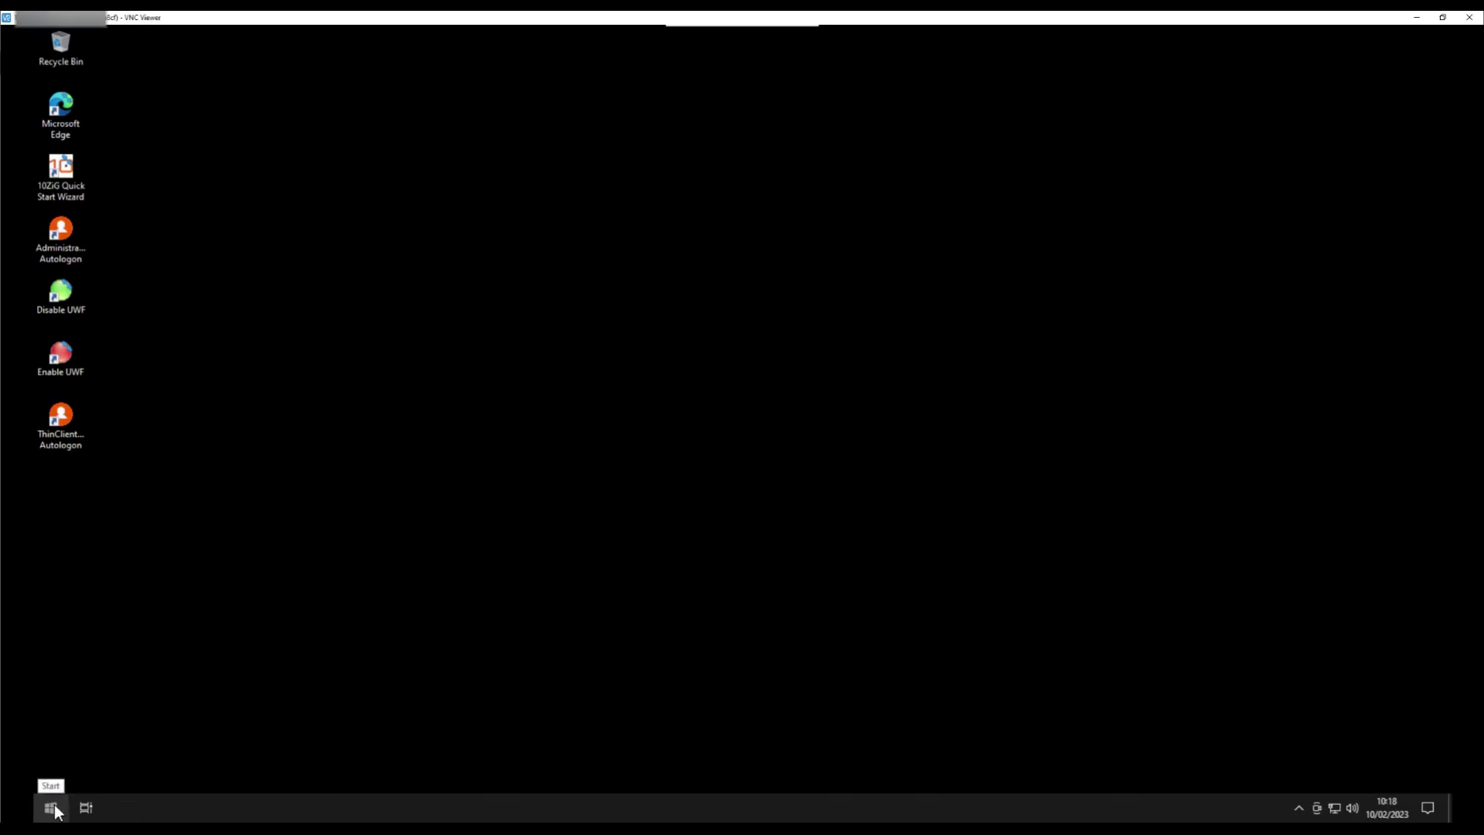
Launch PowerShell through the Run dialog, then extend its window downward and move it clear of the desktop shortcuts
right_click(62, 806)
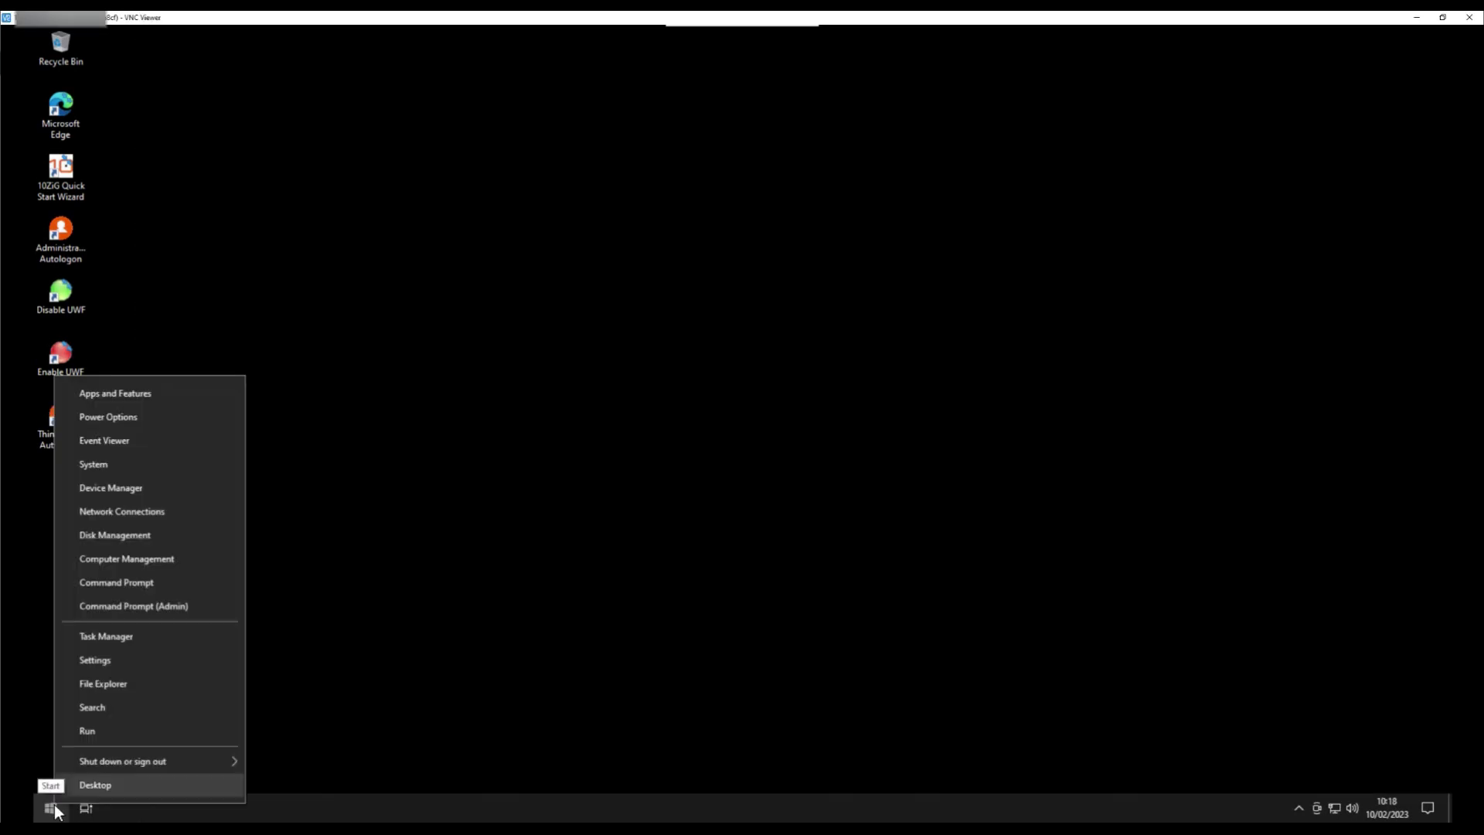
left_click(155, 734)
type("powershell")
key("Return")
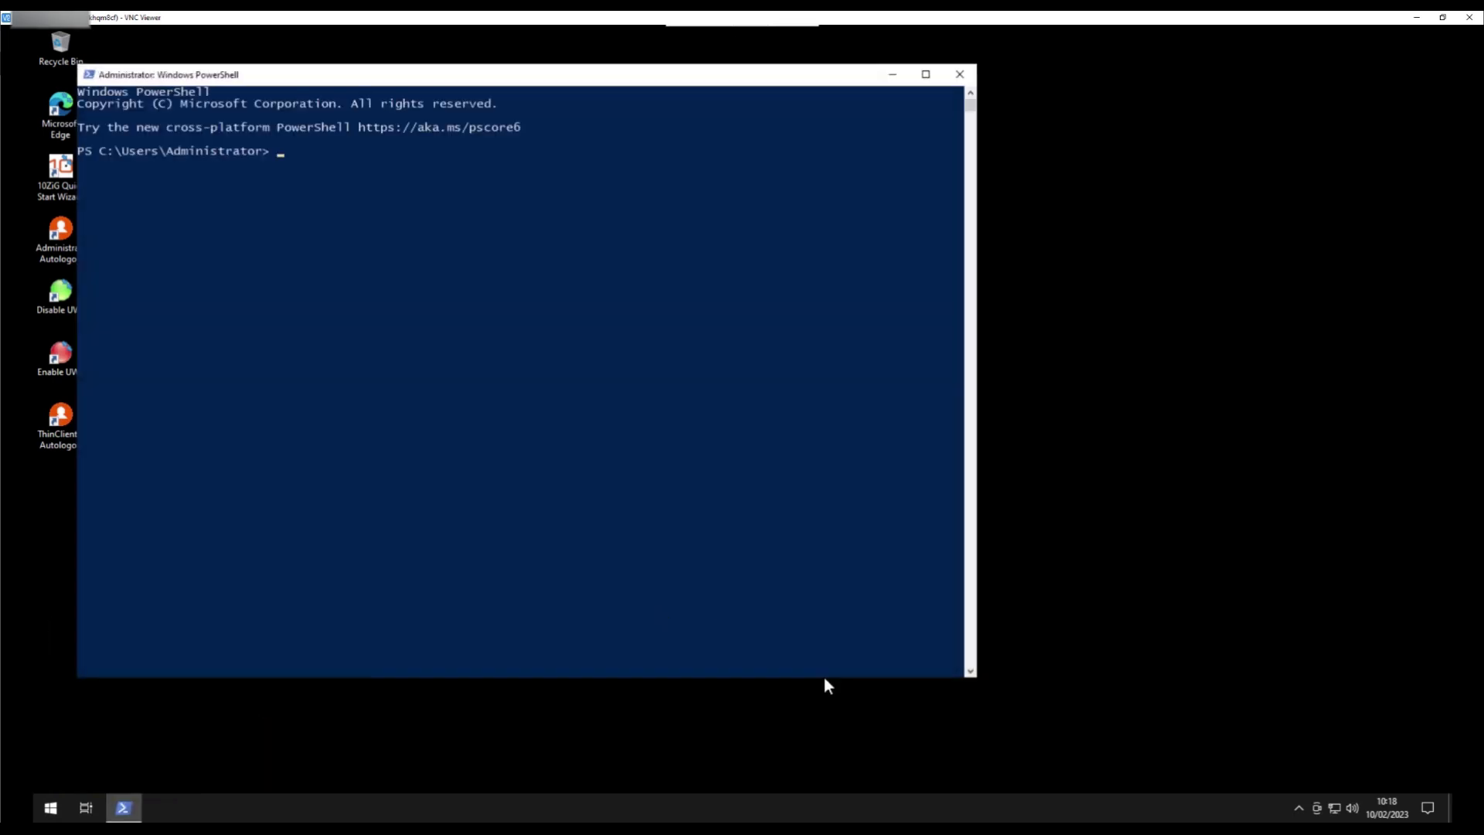
left_click_drag(818, 678, 830, 804)
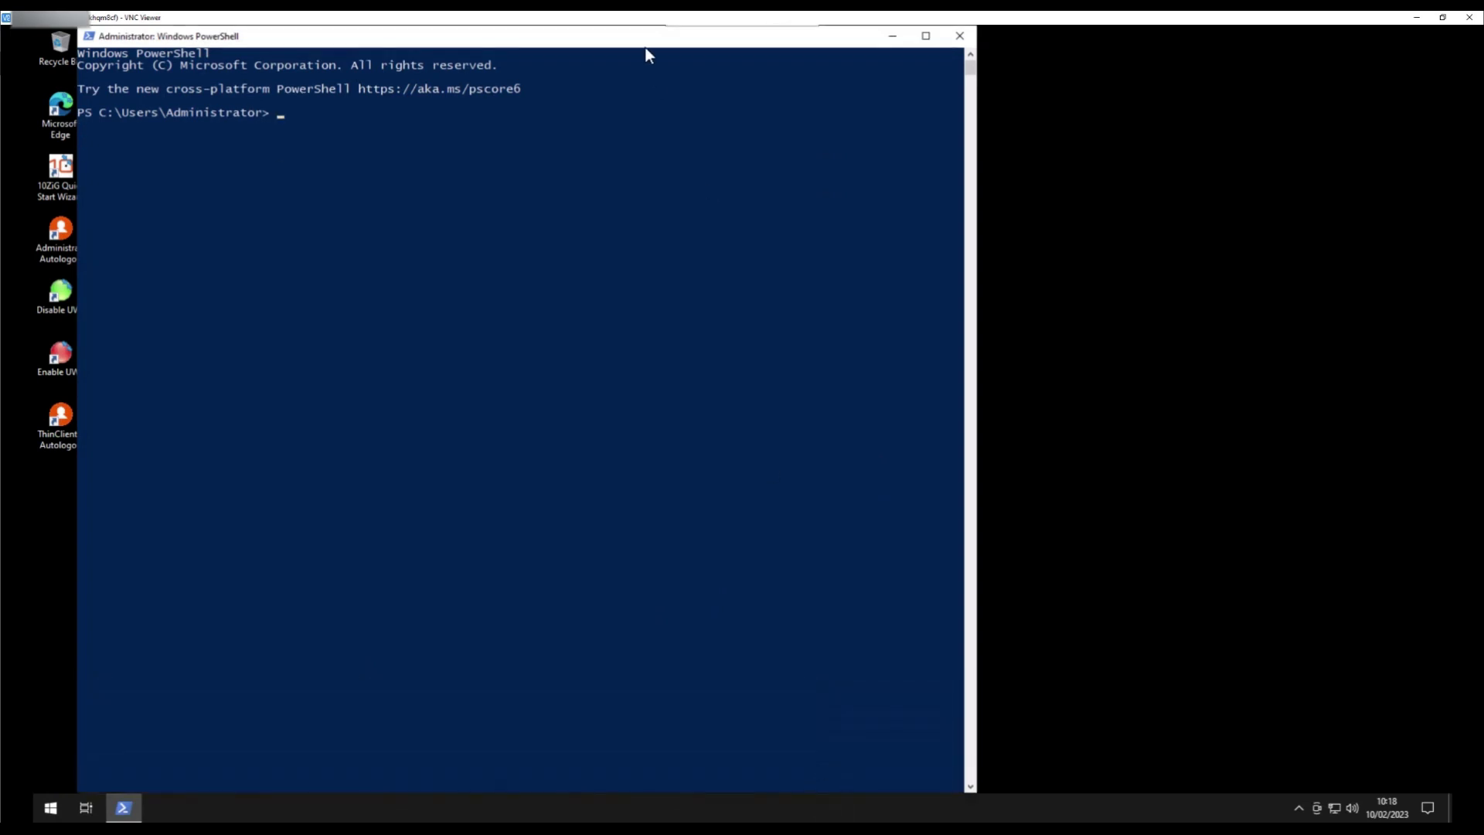
left_click_drag(646, 47, 710, 47)
Run get-startapps to list the installed applications with their AppIDs, and return to the start of the output
type("get-start")
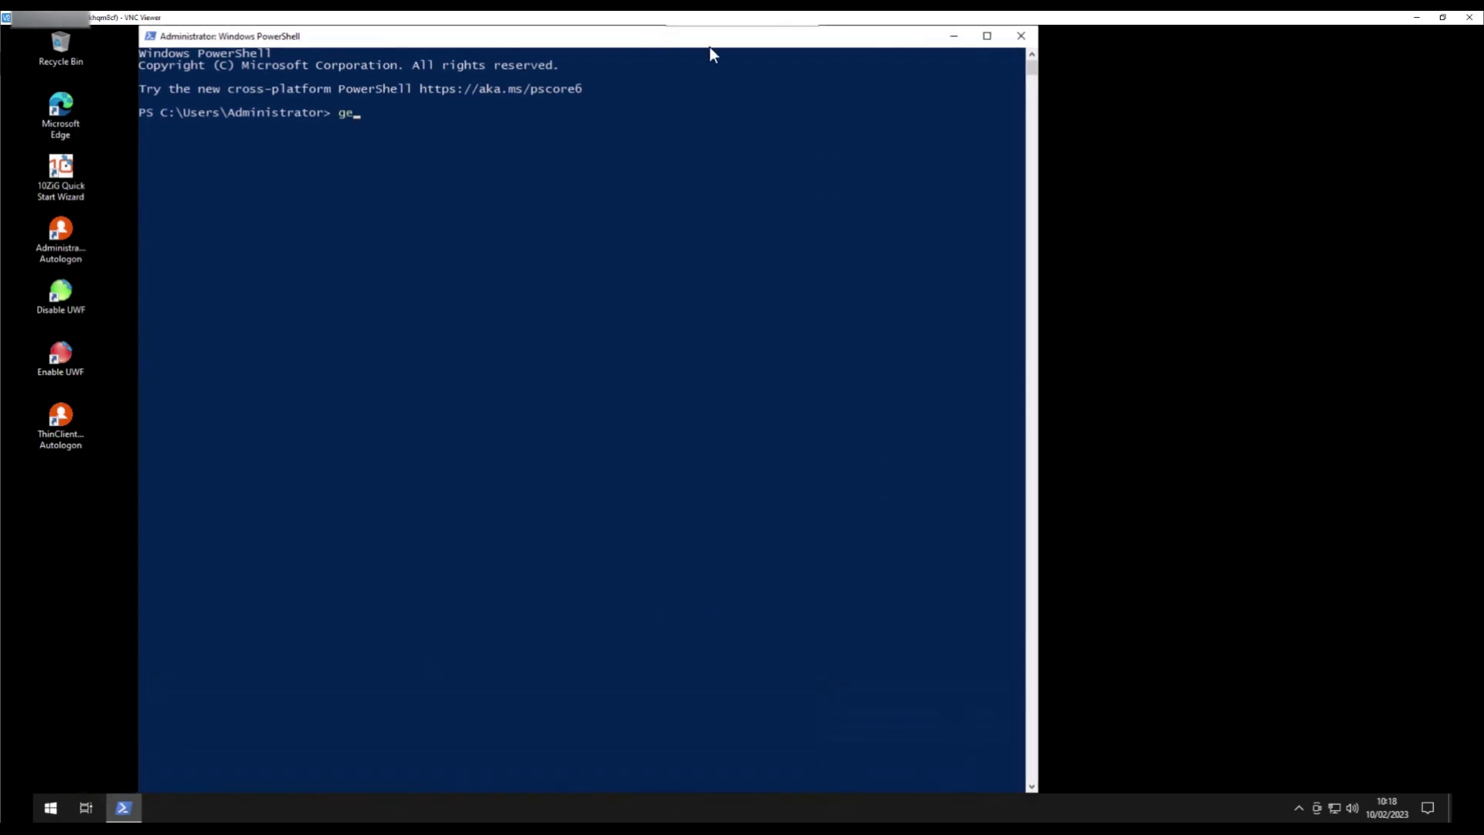
type("apps")
key("Return")
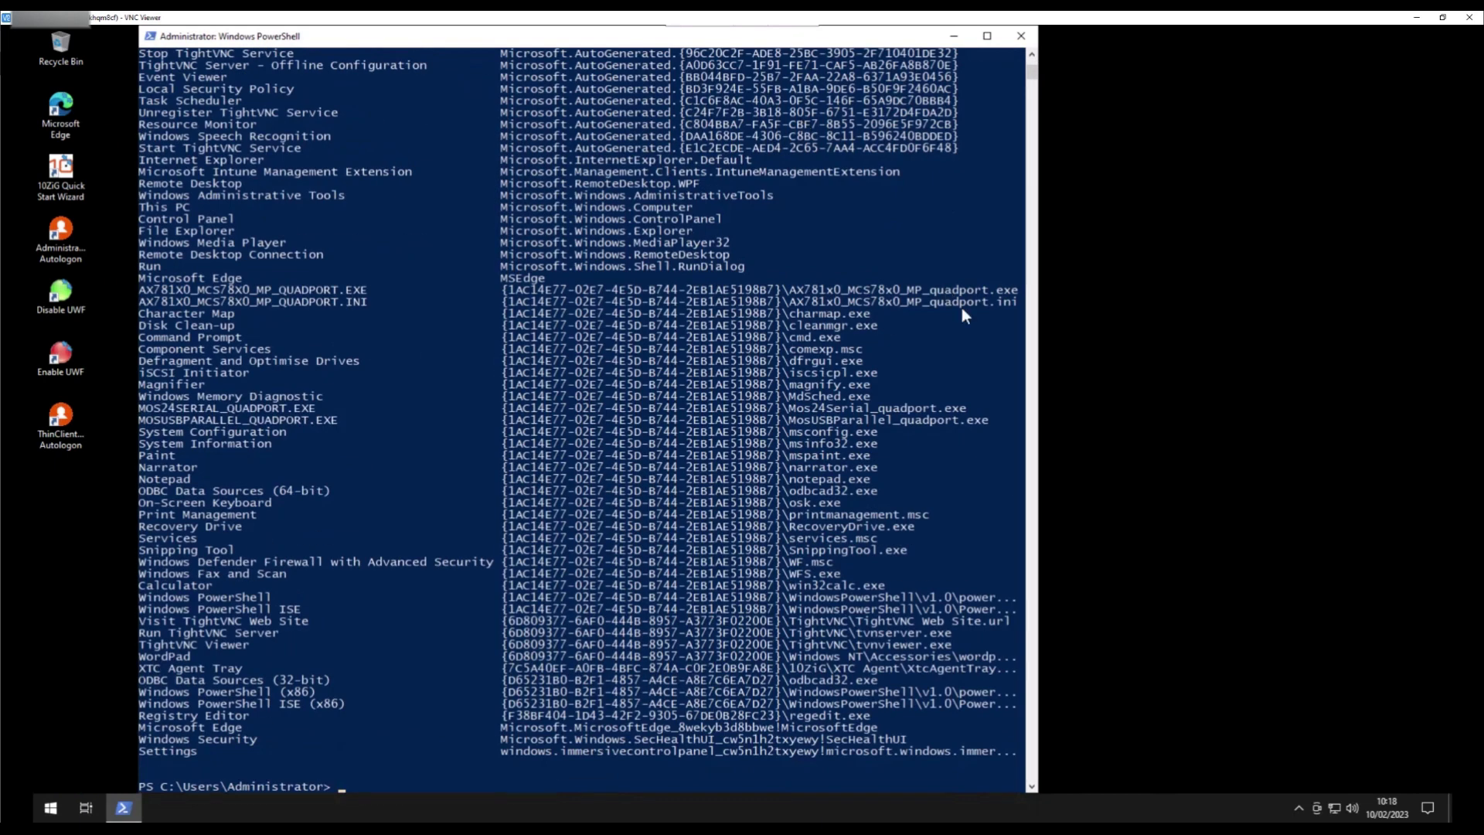
scroll(1032, 54, "up", 5)
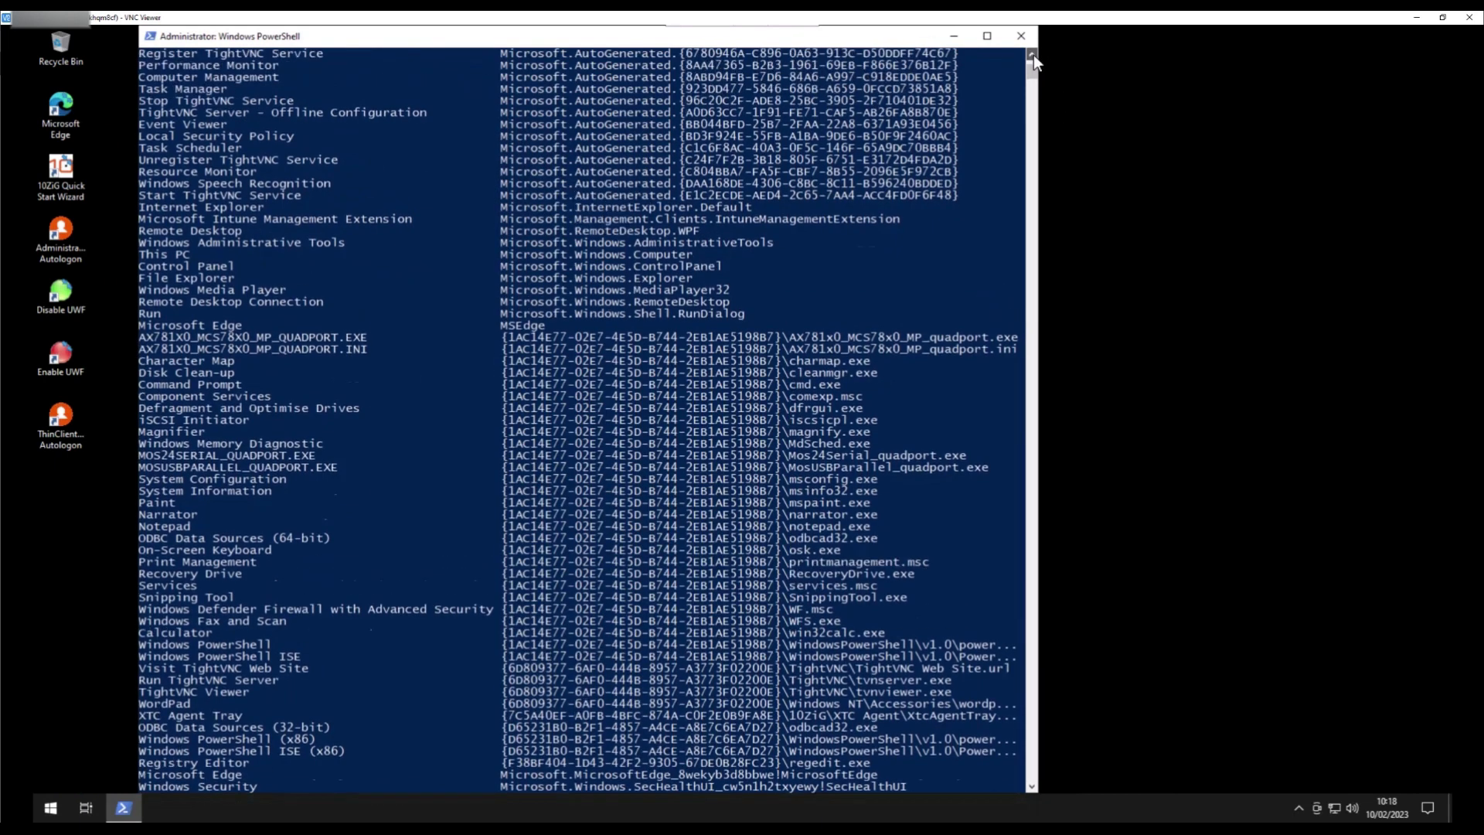
scroll(1033, 54, "up", 2)
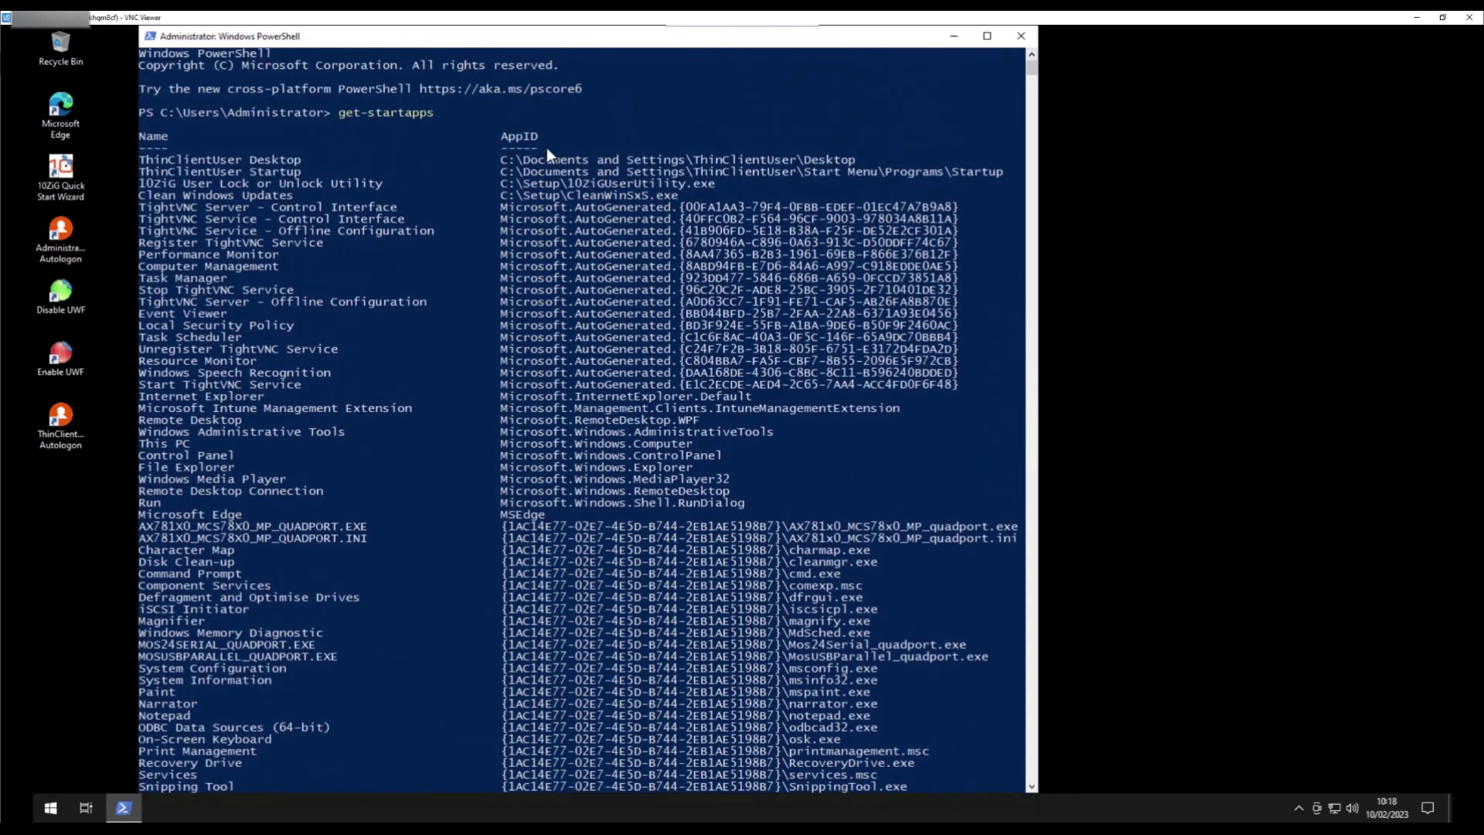
Locate the AppIDs of Remote Desktop and Microsoft Edge in the get-startapps output
left_click_drag(502, 139, 536, 140)
left_click(142, 421)
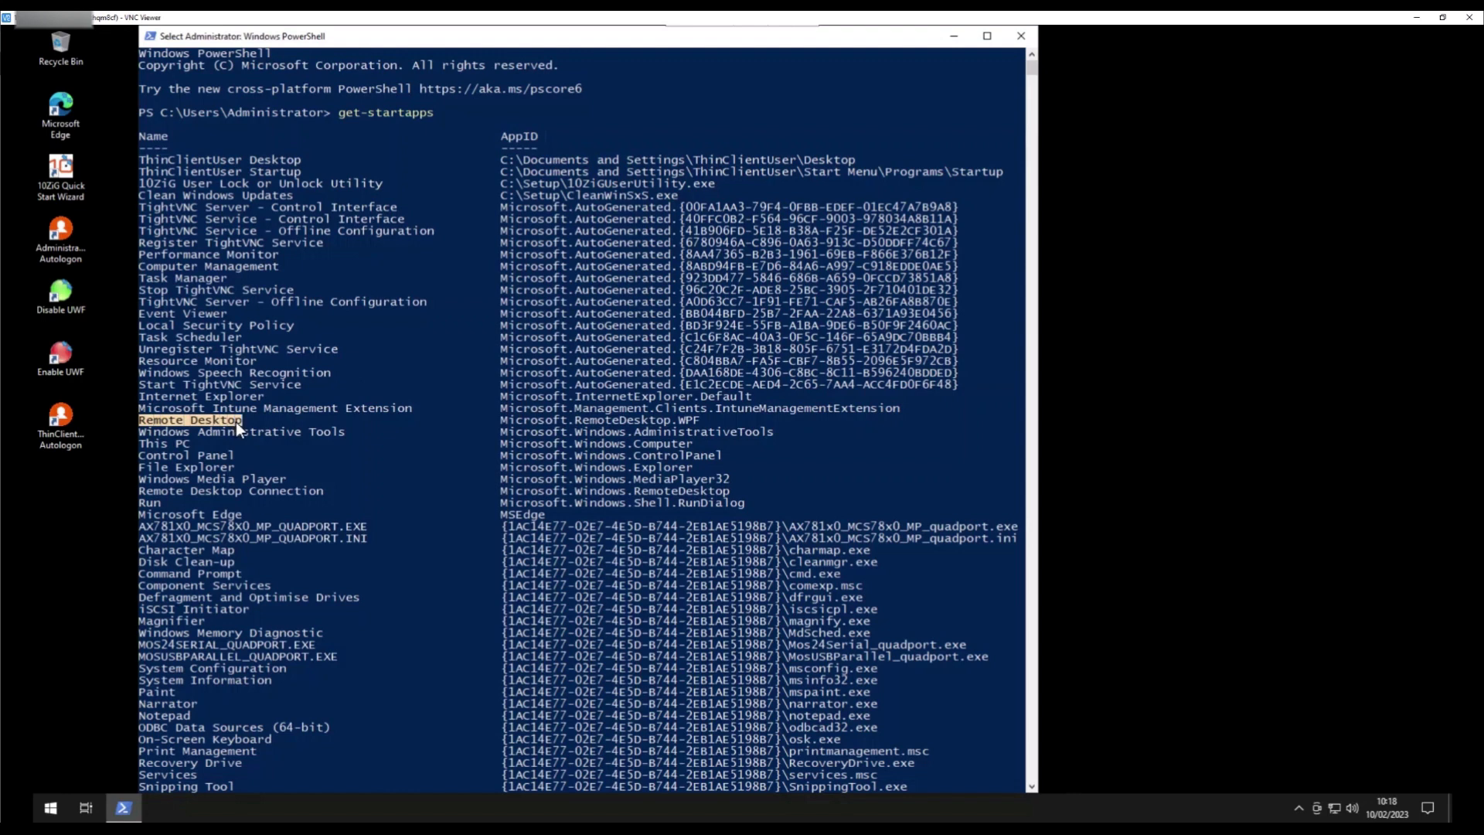
left_click_drag(504, 420, 508, 420)
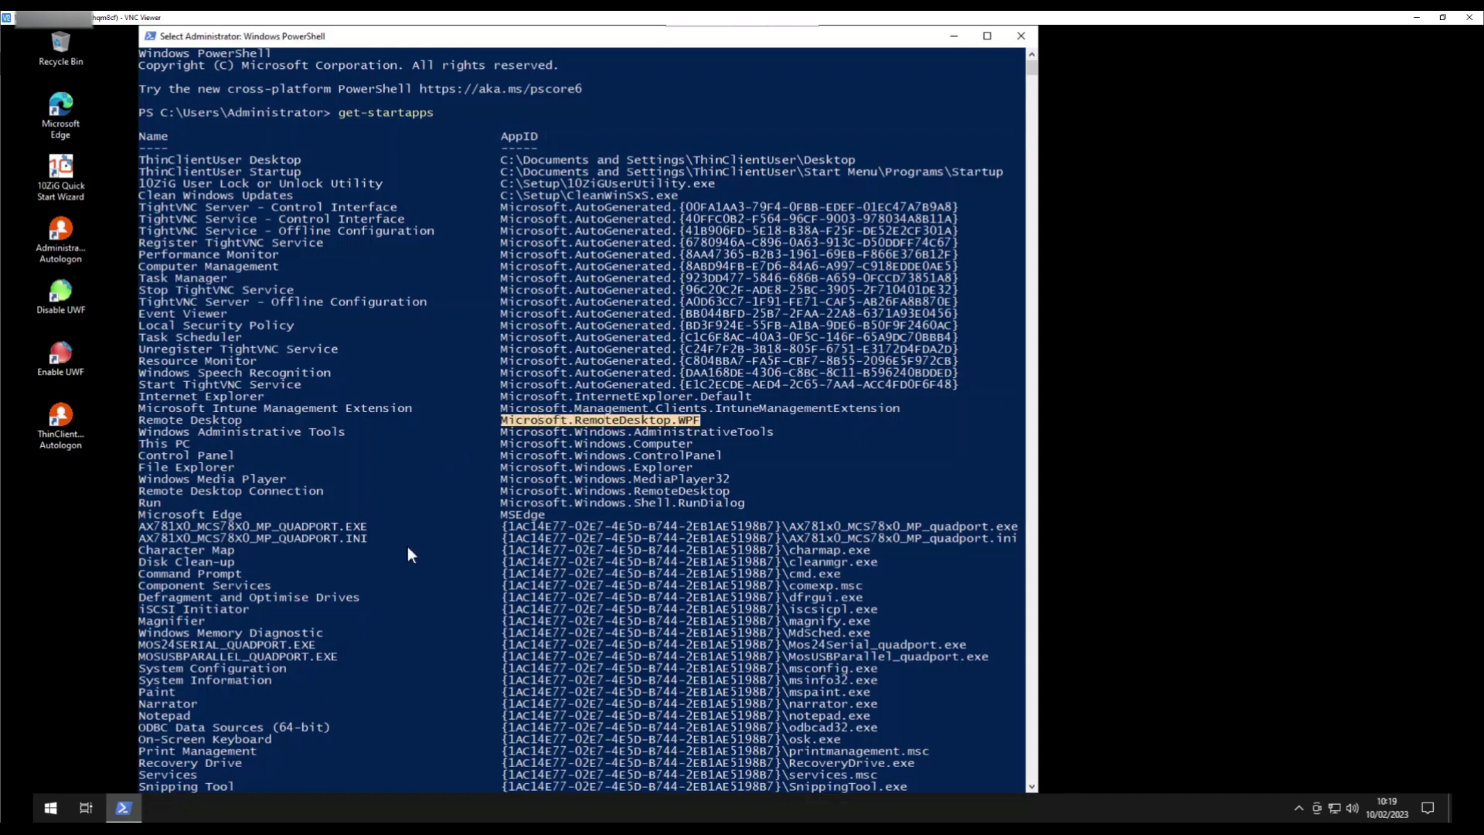
left_click(501, 515)
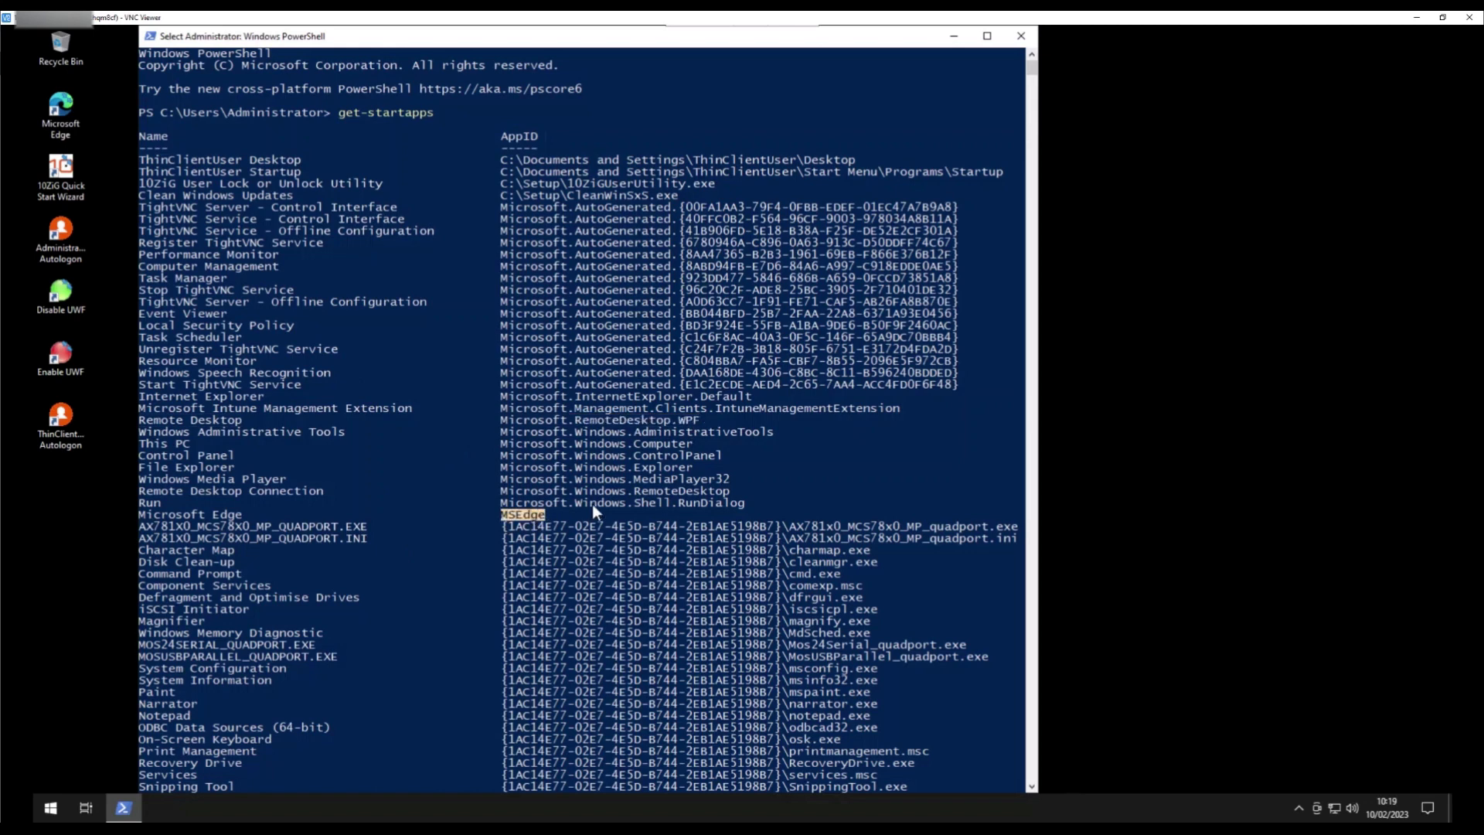
left_click(1169, 362)
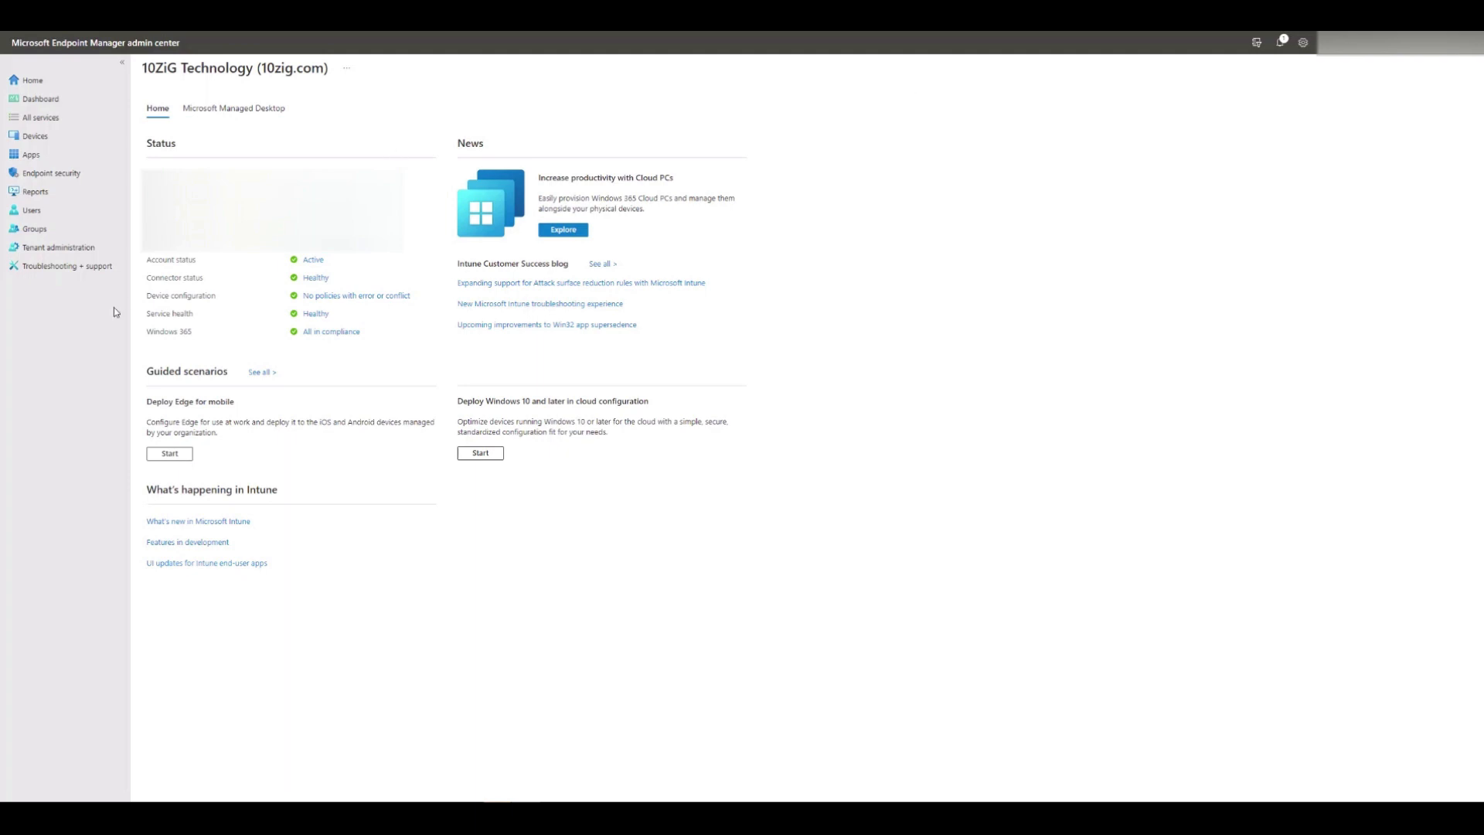
Create a device configuration profile for the Windows 10 and later platform, using the Kiosk template
left_click(69, 136)
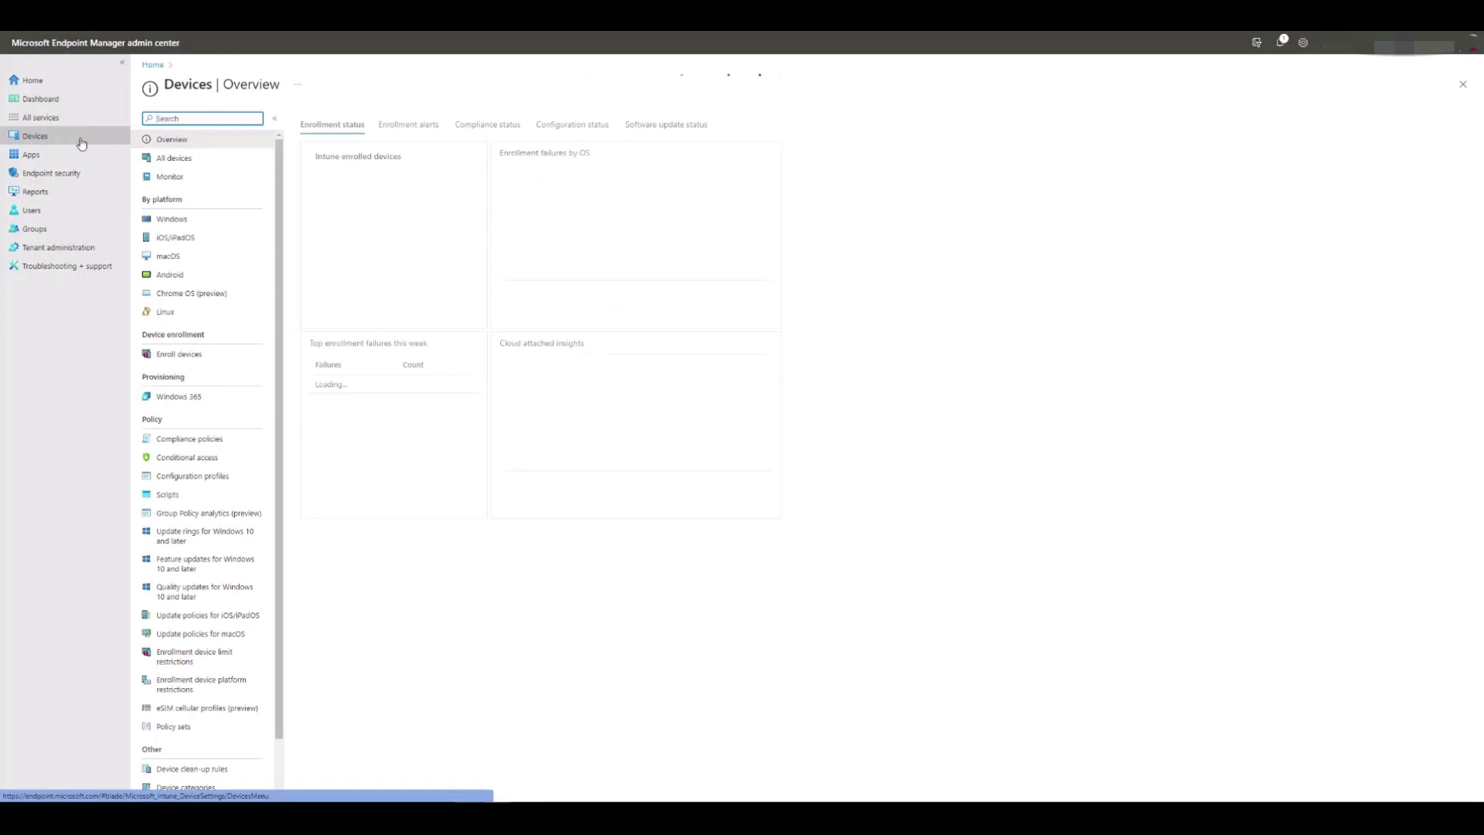
left_click(252, 483)
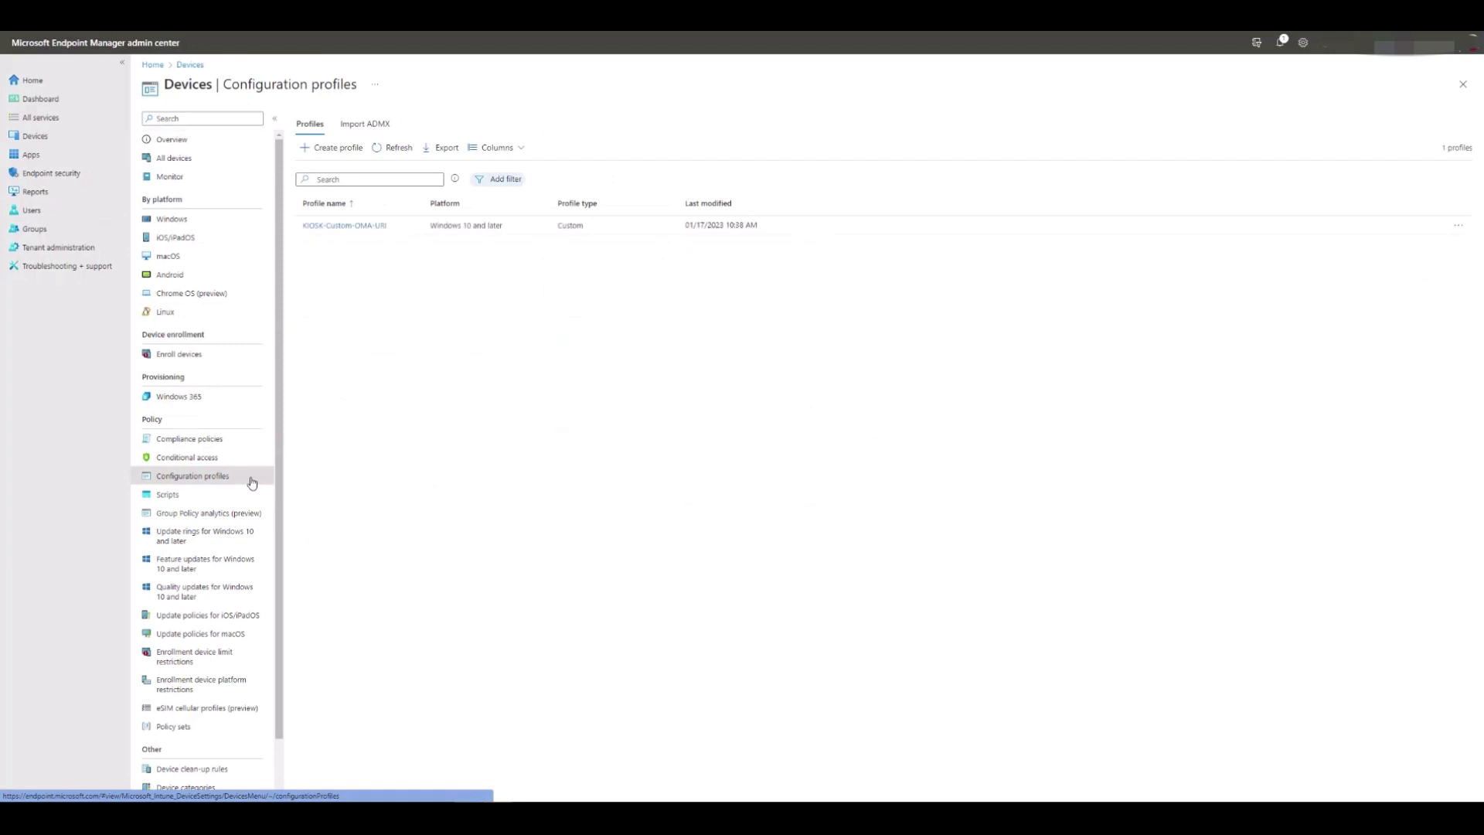
left_click(364, 155)
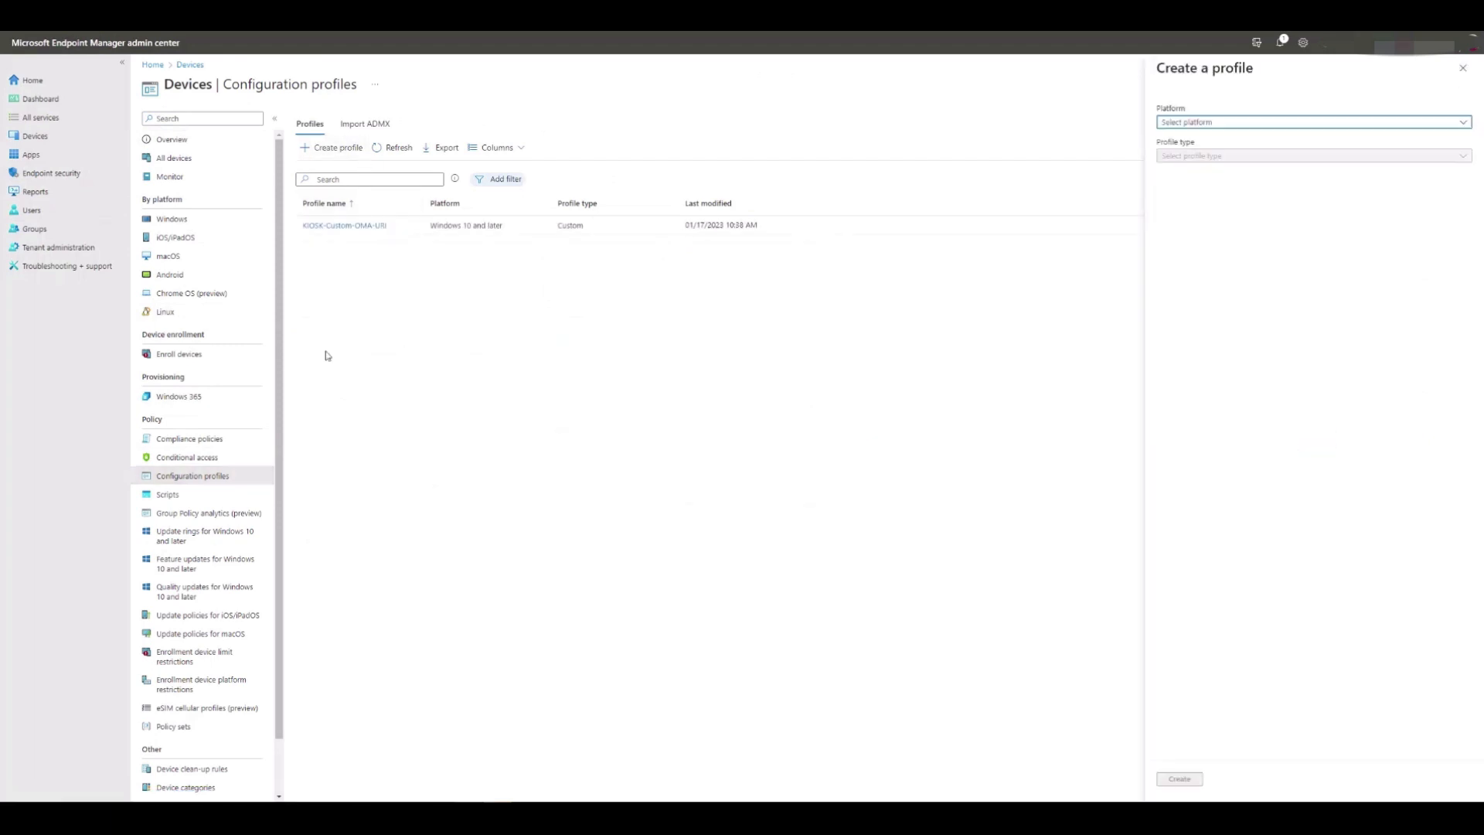
left_click(1463, 124)
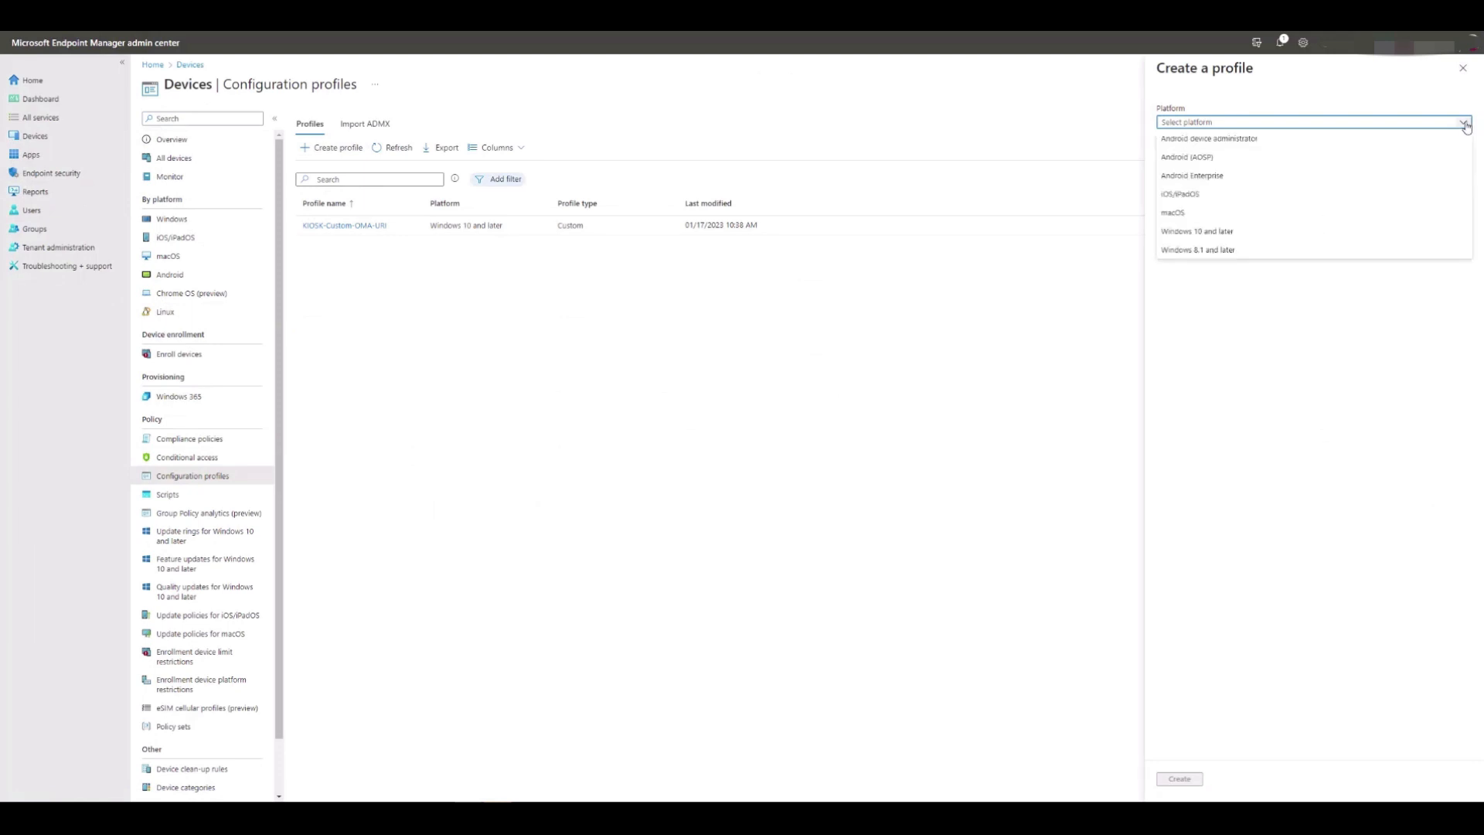
left_click(1336, 231)
left_click(1463, 157)
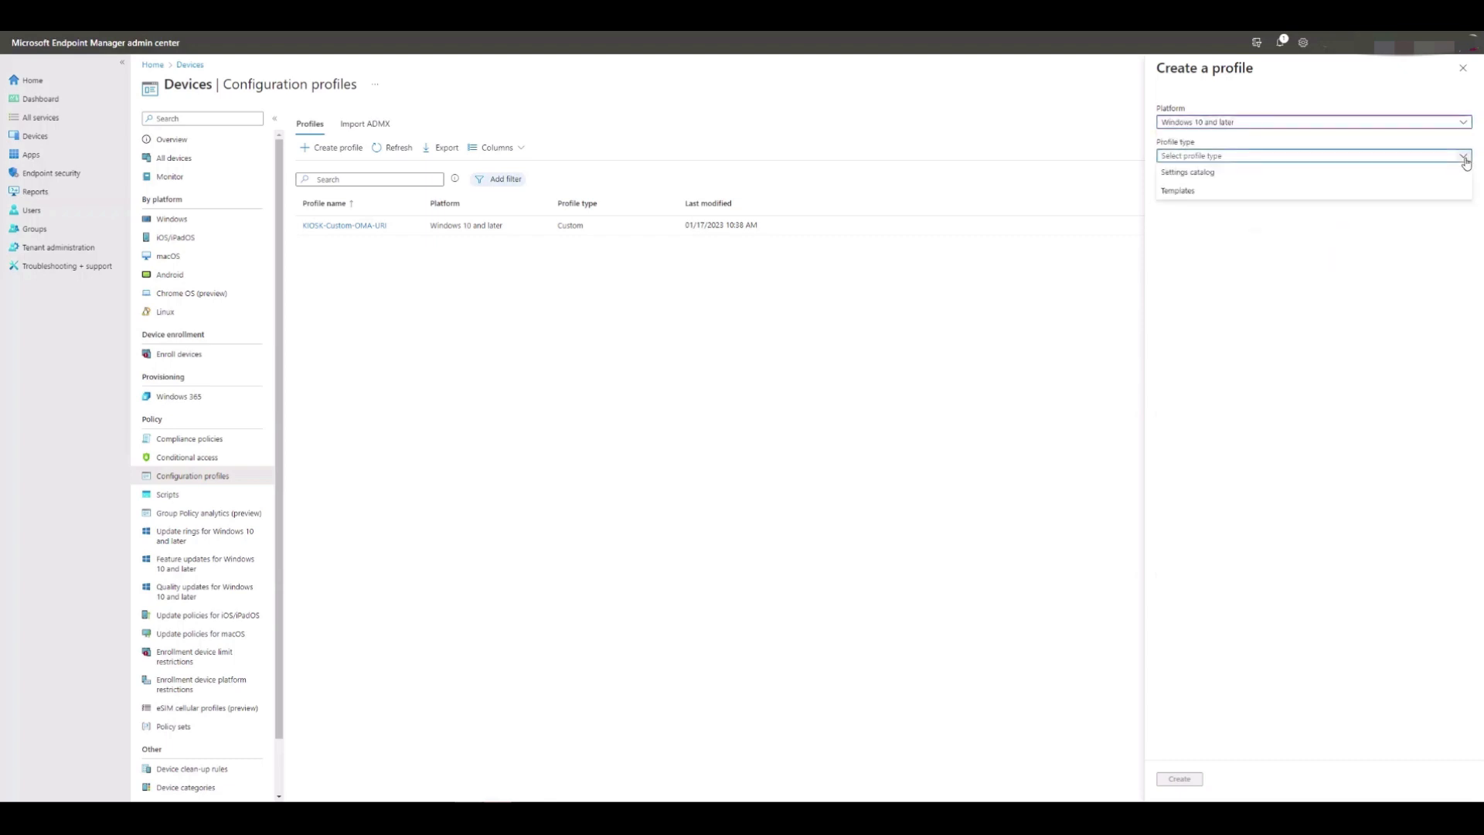
left_click(1382, 199)
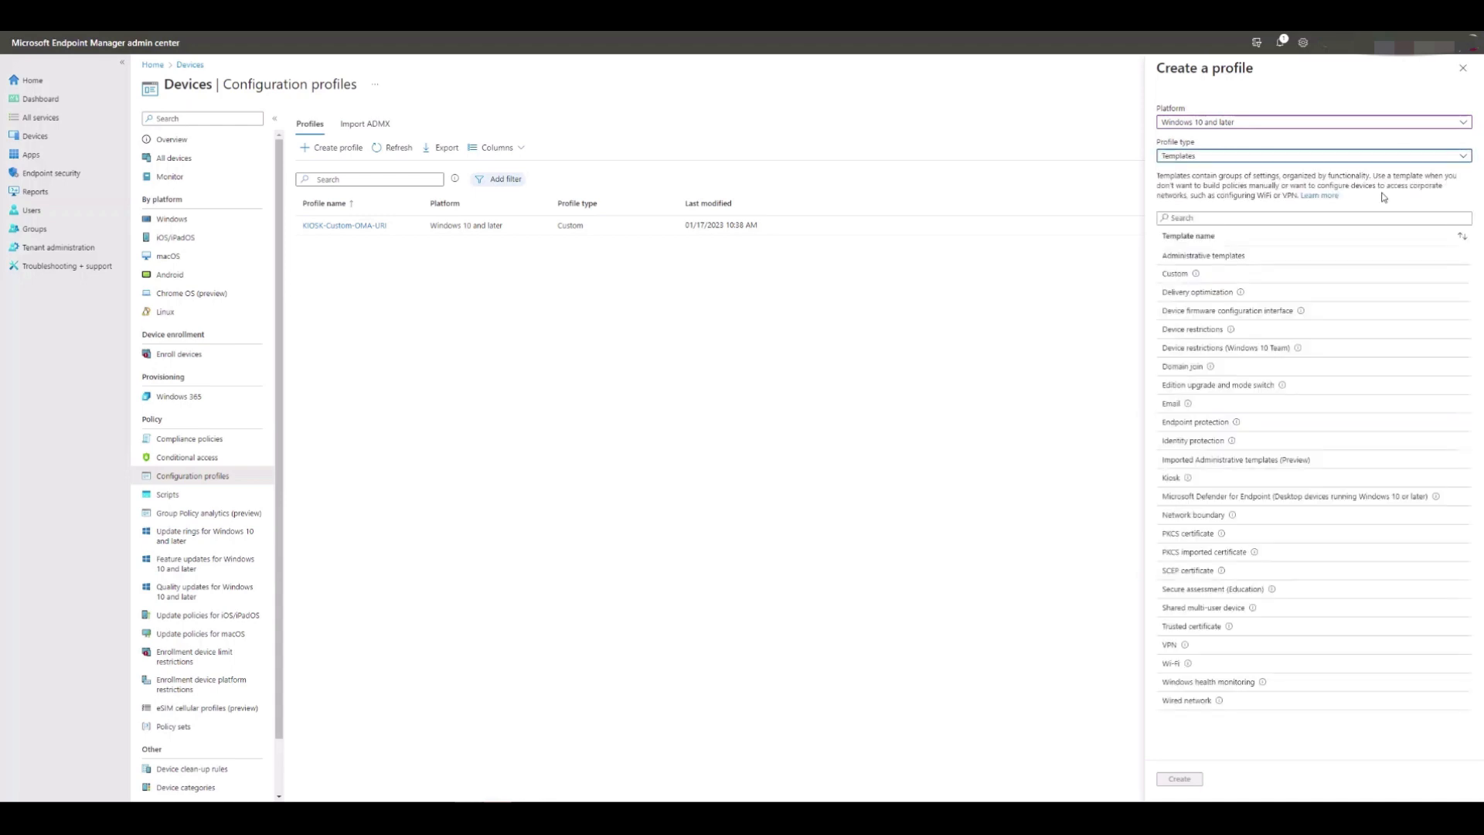
left_click(1305, 483)
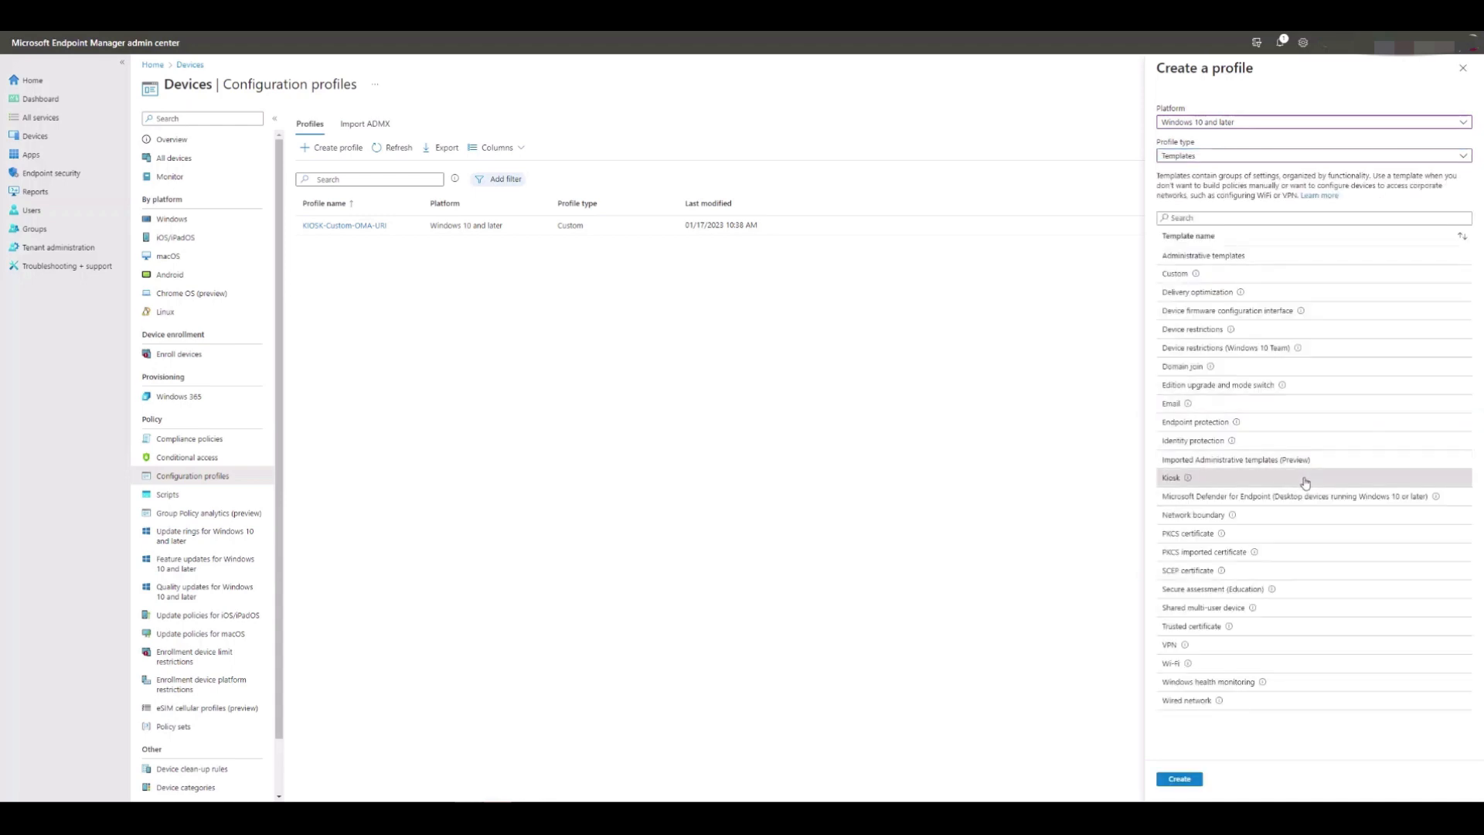
left_click(1198, 783)
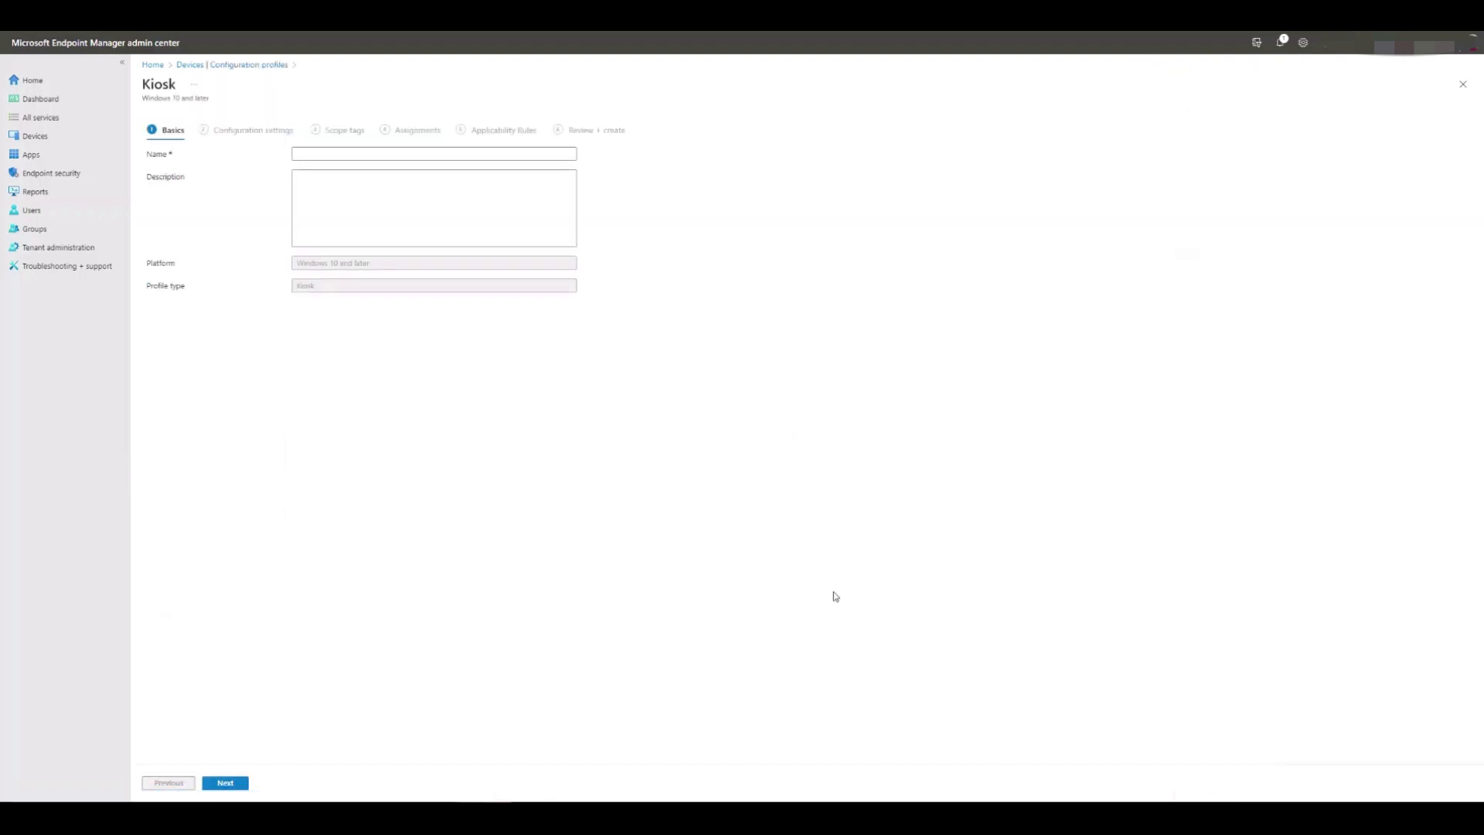
Enter Multi App Kiosk as both the profile's name and description, and continue to the configuration settings
left_click(366, 154)
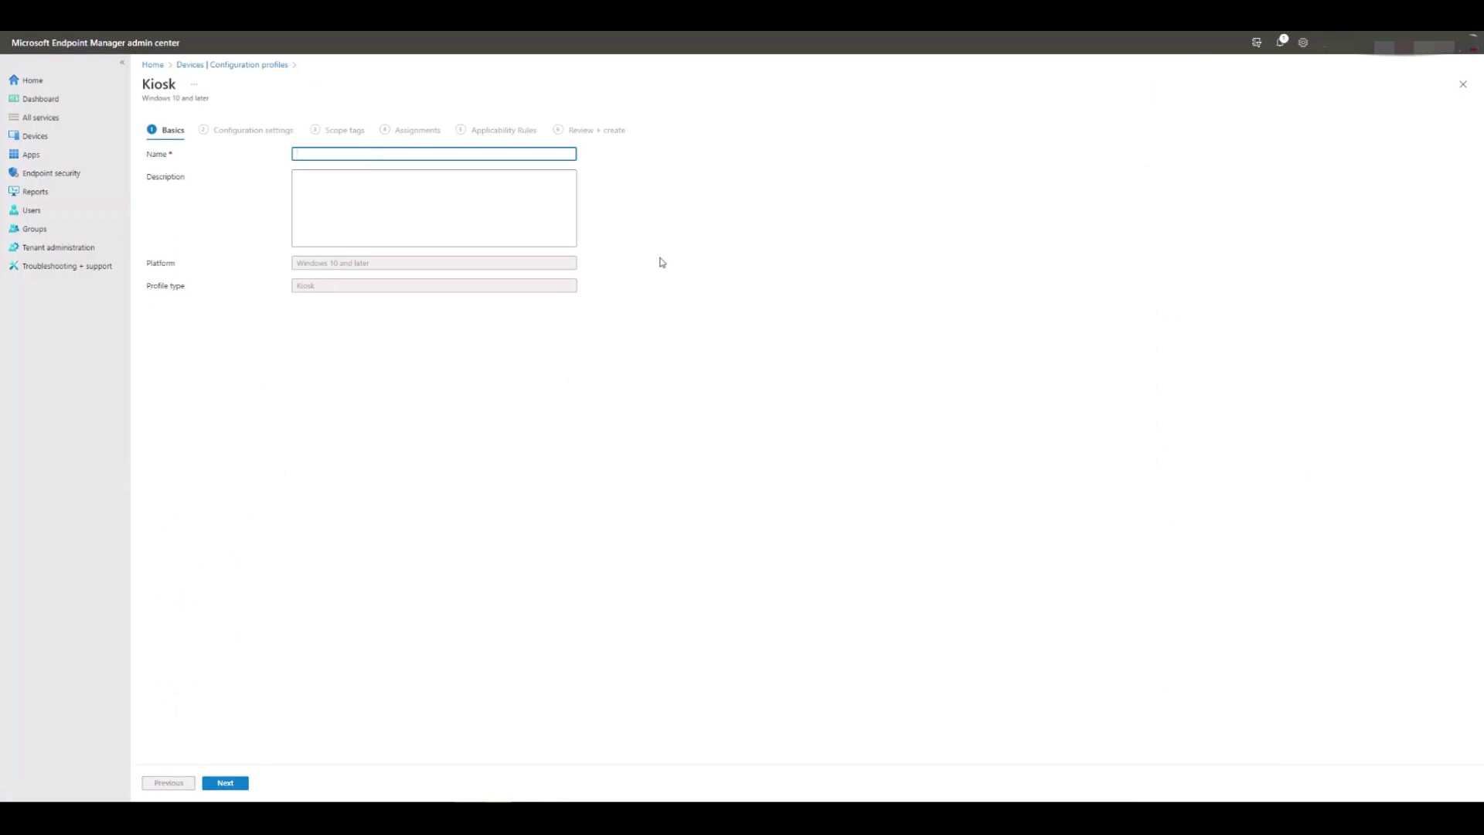
type("Multi App Kiosk")
left_click(364, 180)
type("Multi App Kiosk")
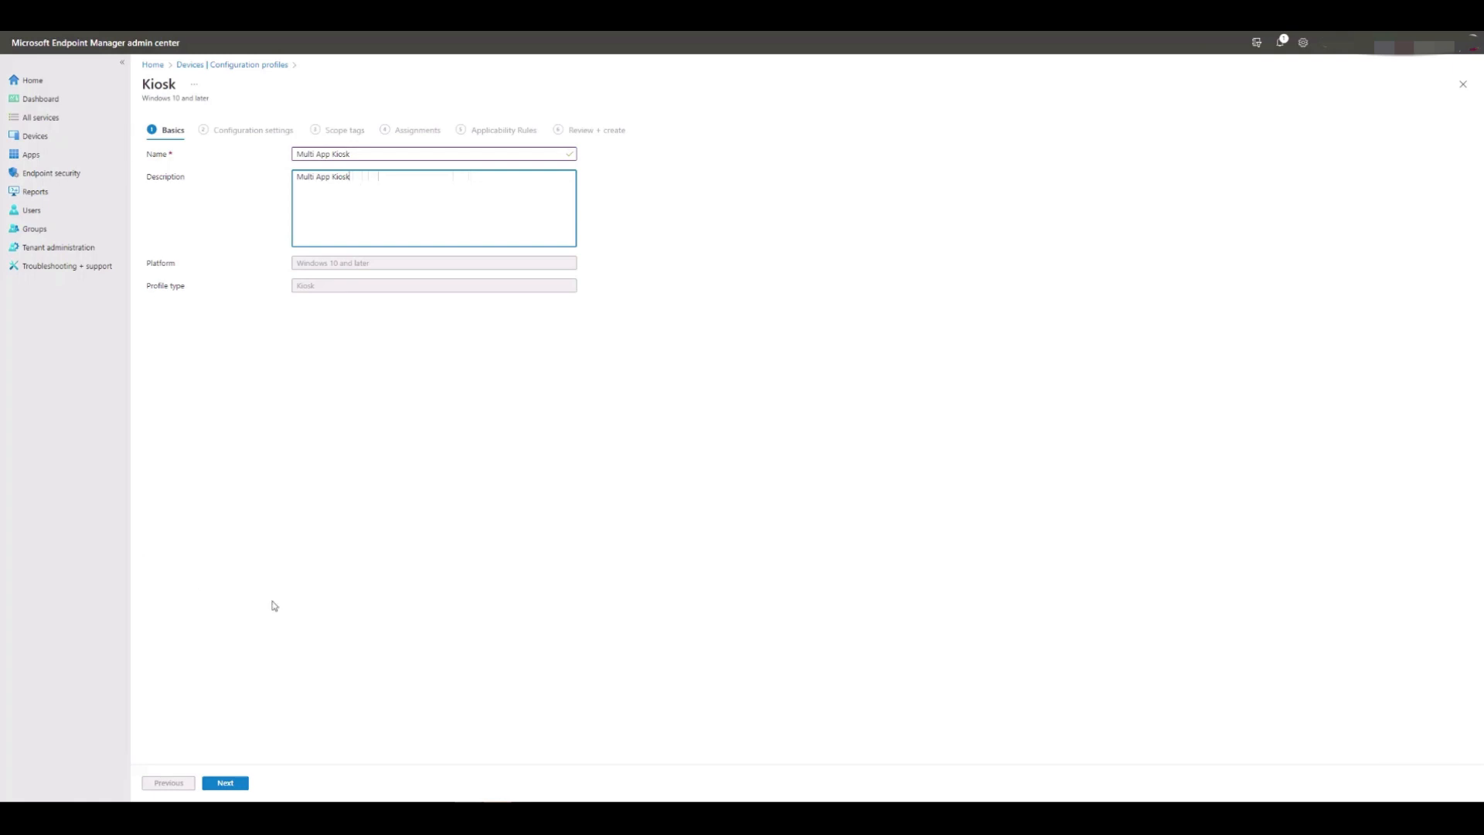
left_click(225, 783)
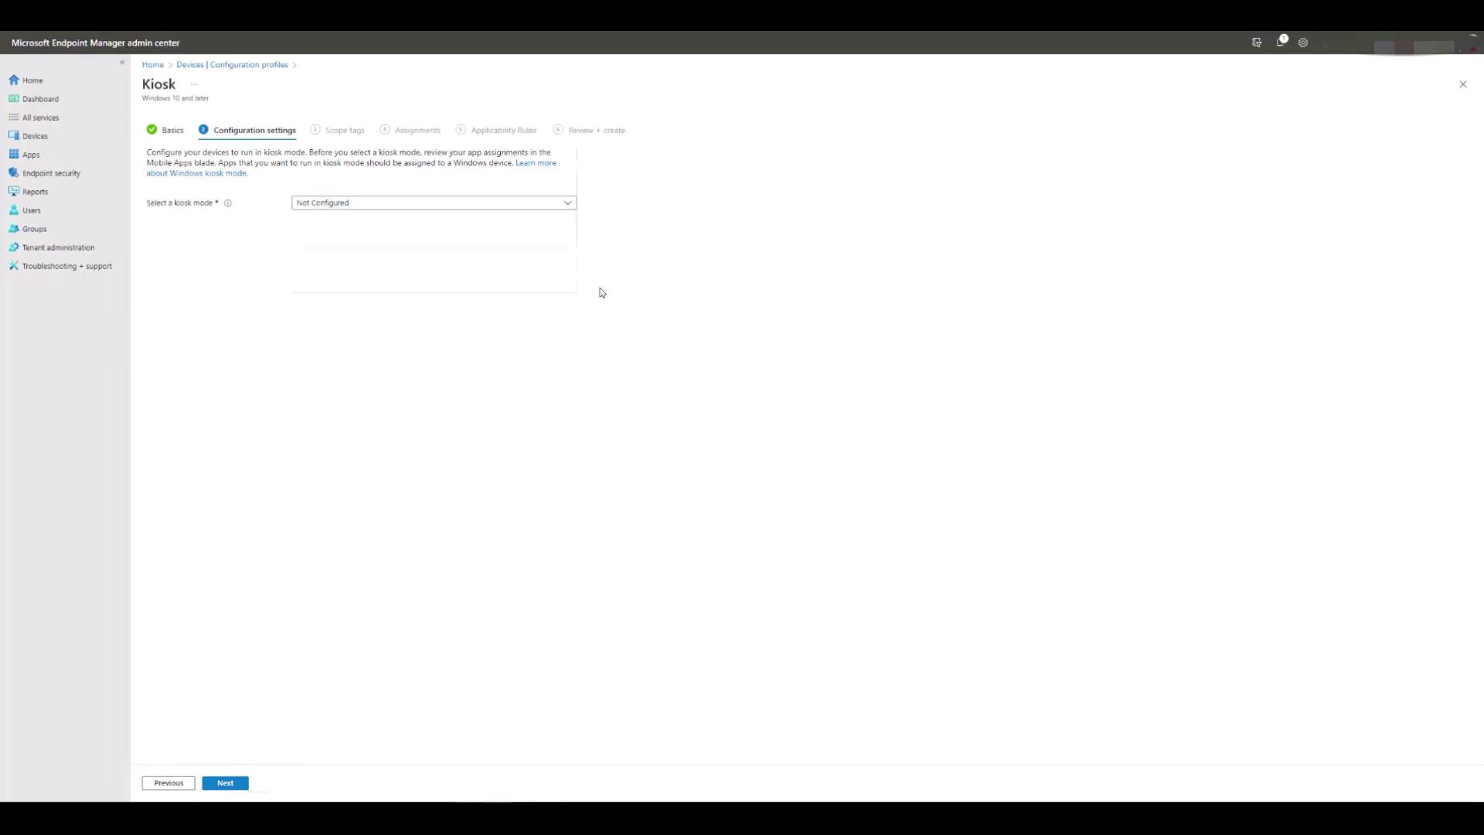
Set the kiosk mode to Multi app kiosk, S mode targeting to No, and the user logon type to Auto logon
left_click(571, 210)
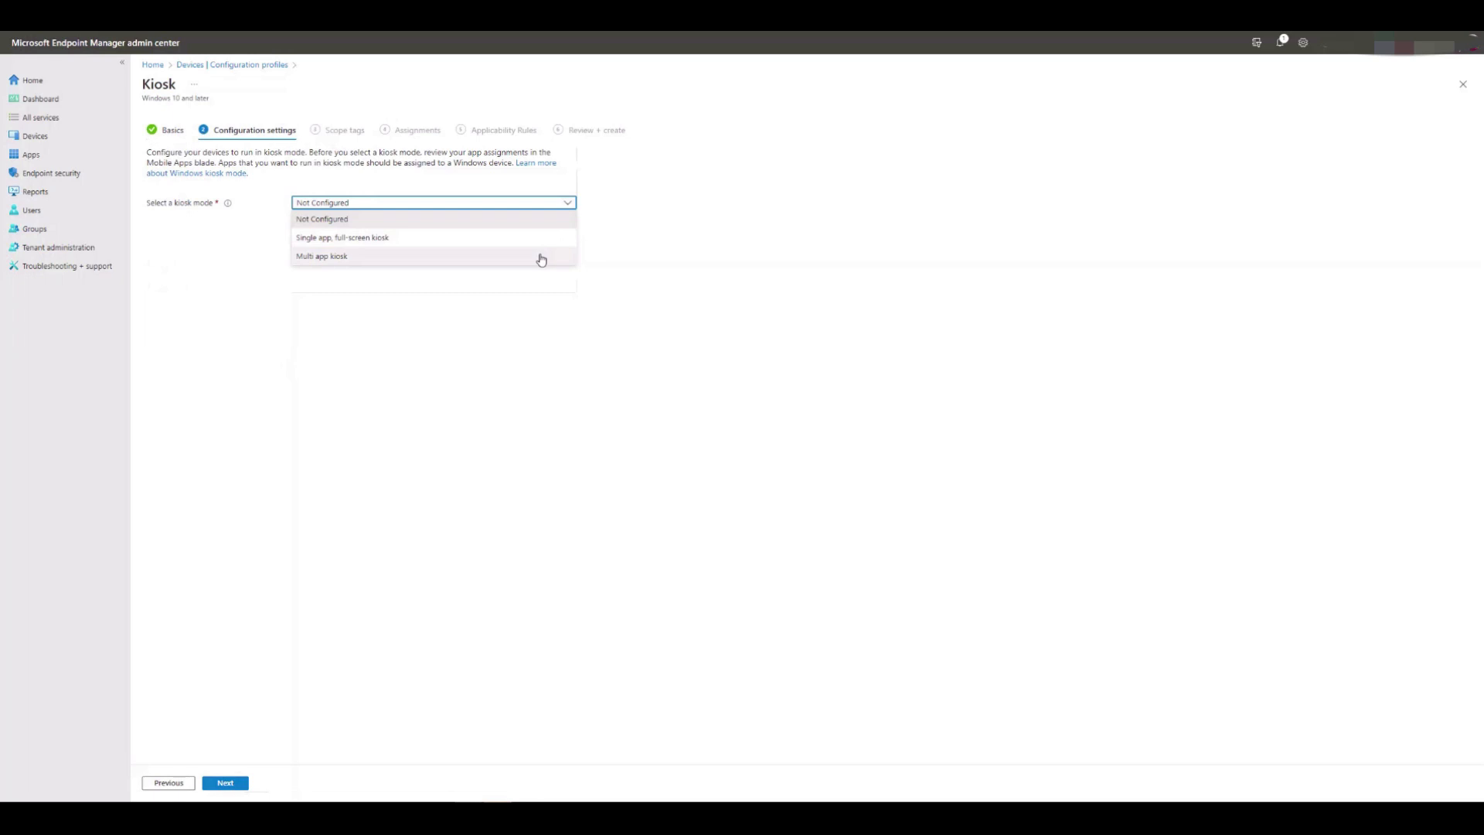
left_click(541, 256)
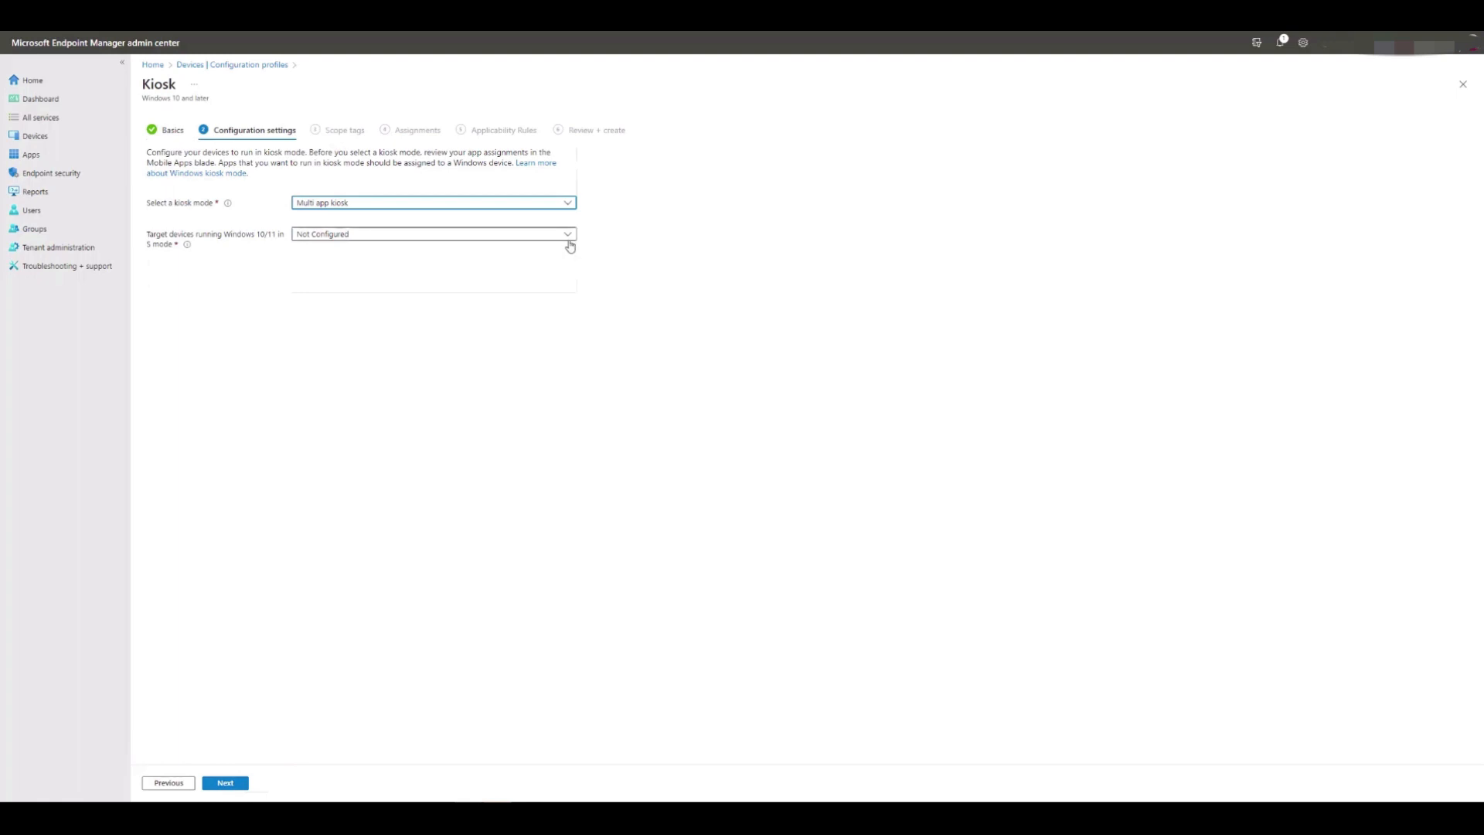
left_click(569, 237)
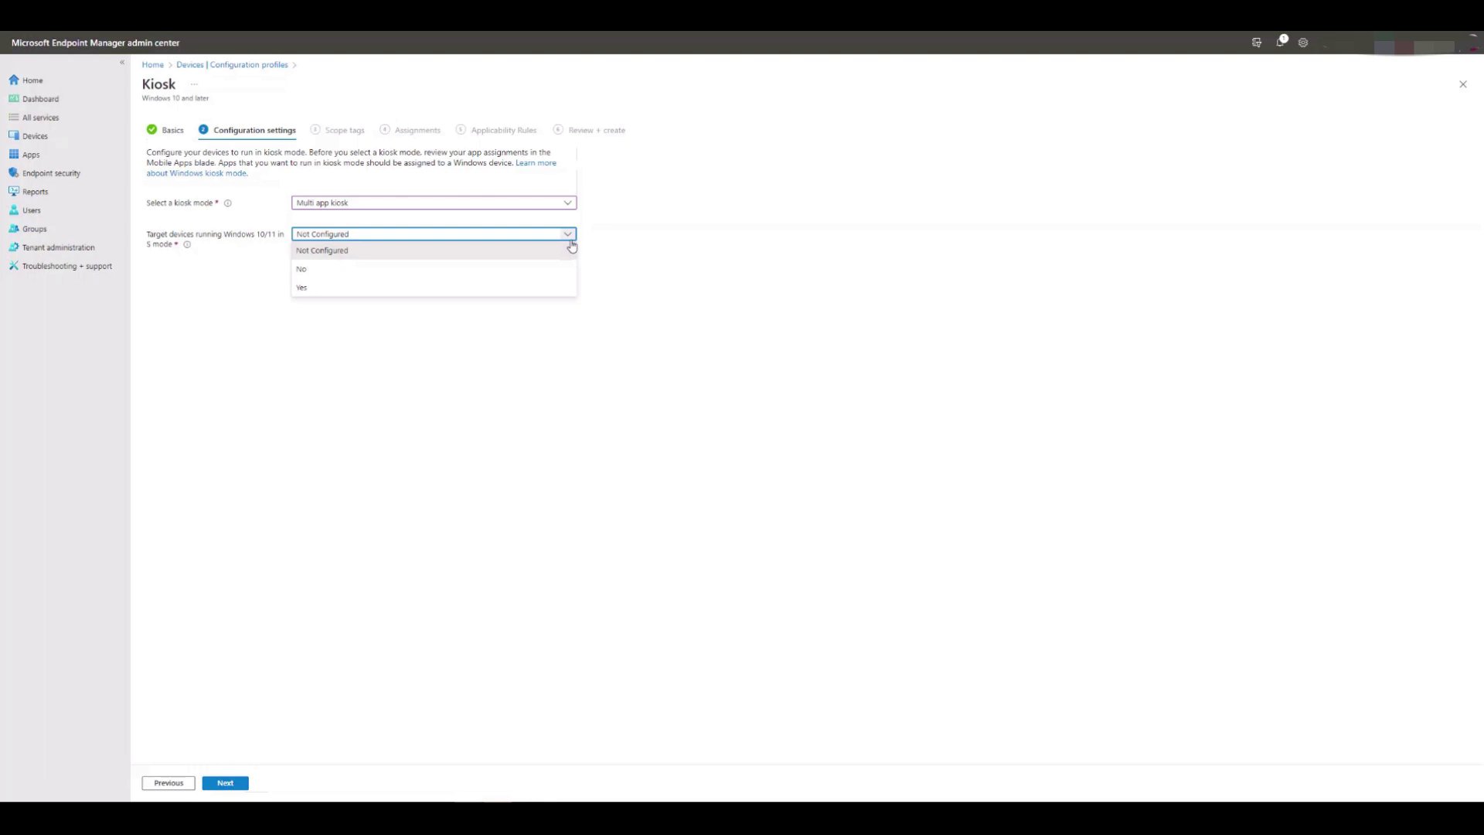
left_click(560, 269)
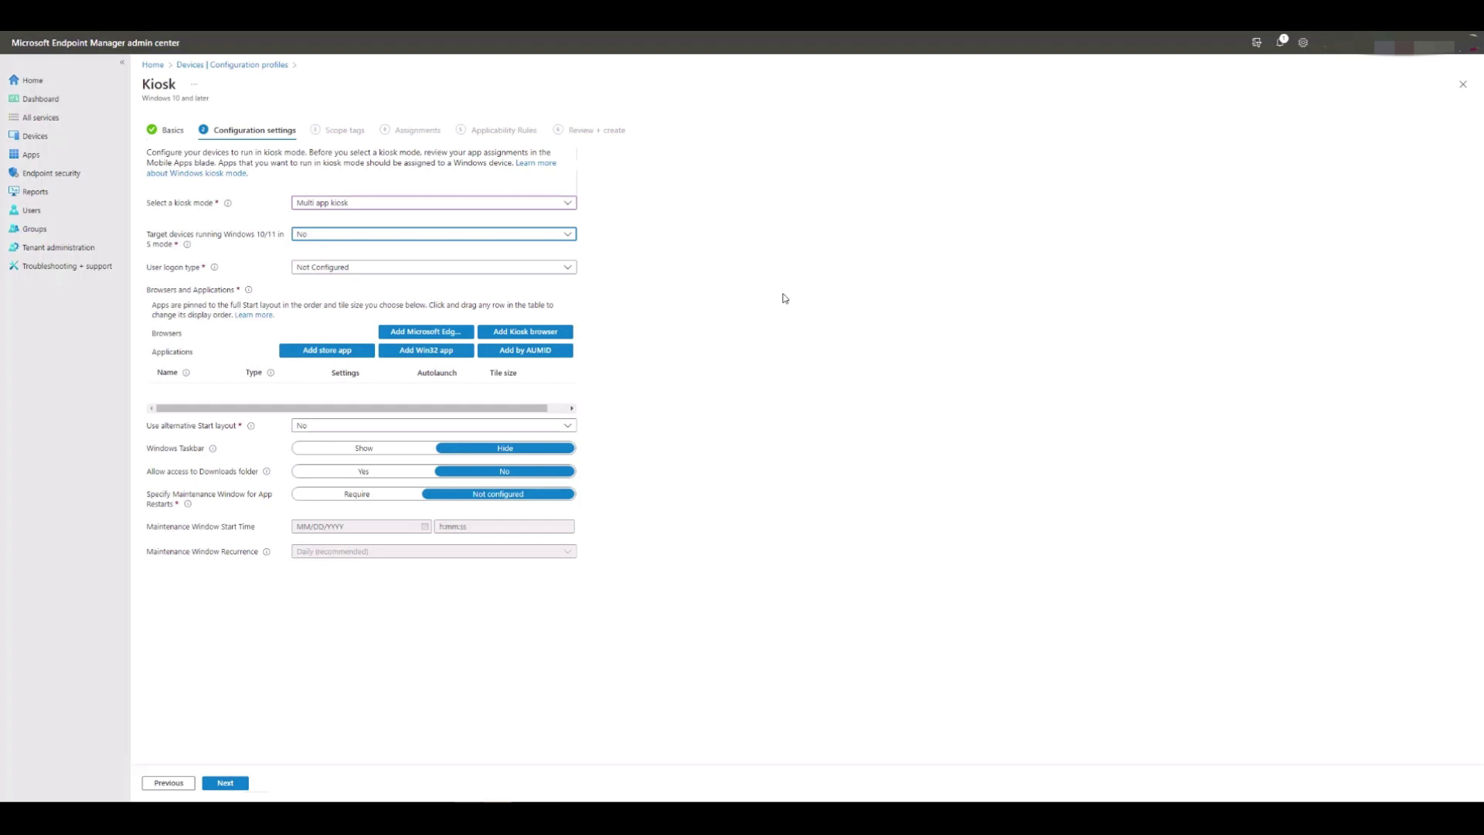
left_click(572, 270)
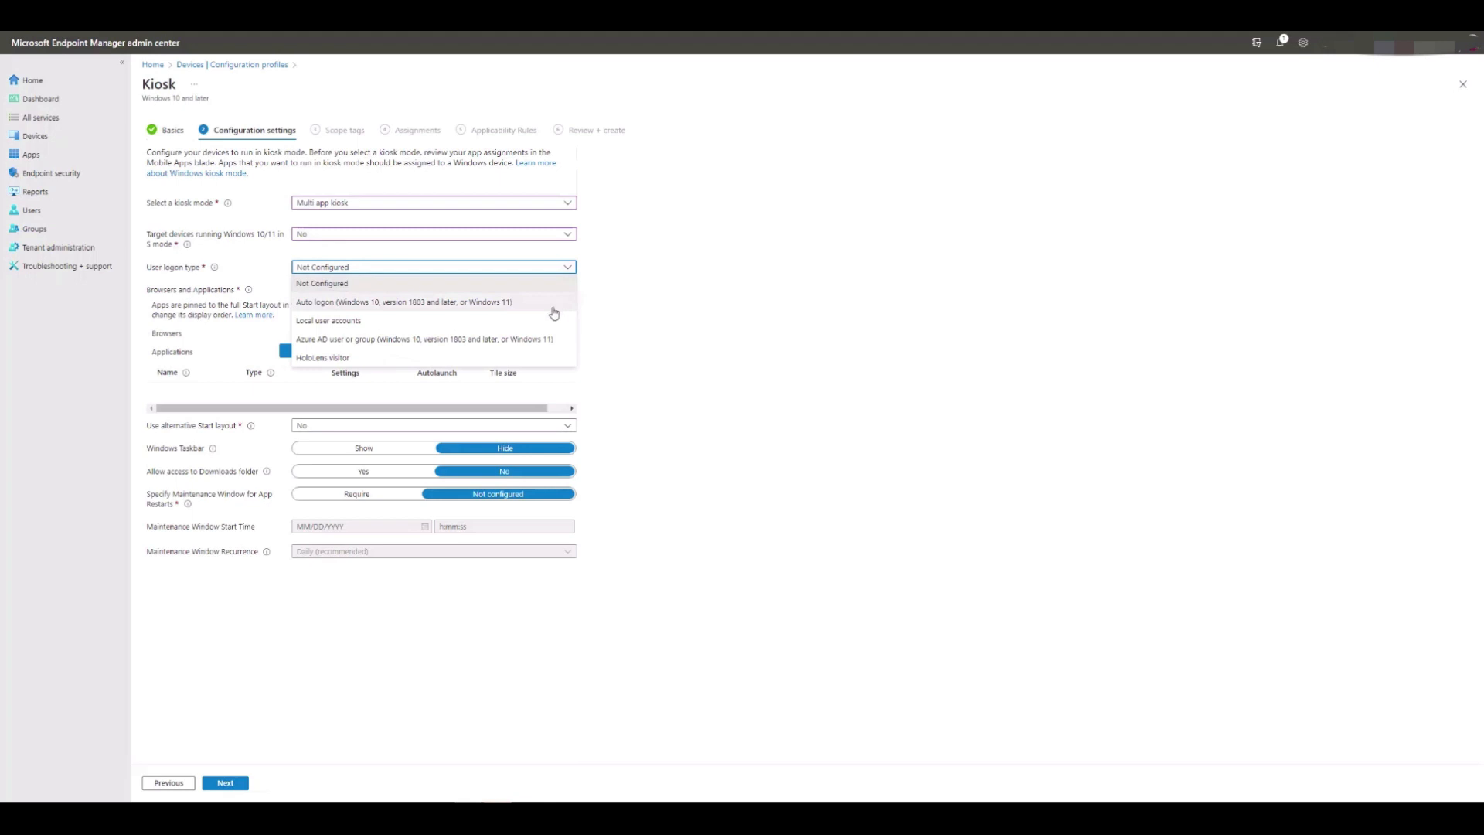
left_click(552, 306)
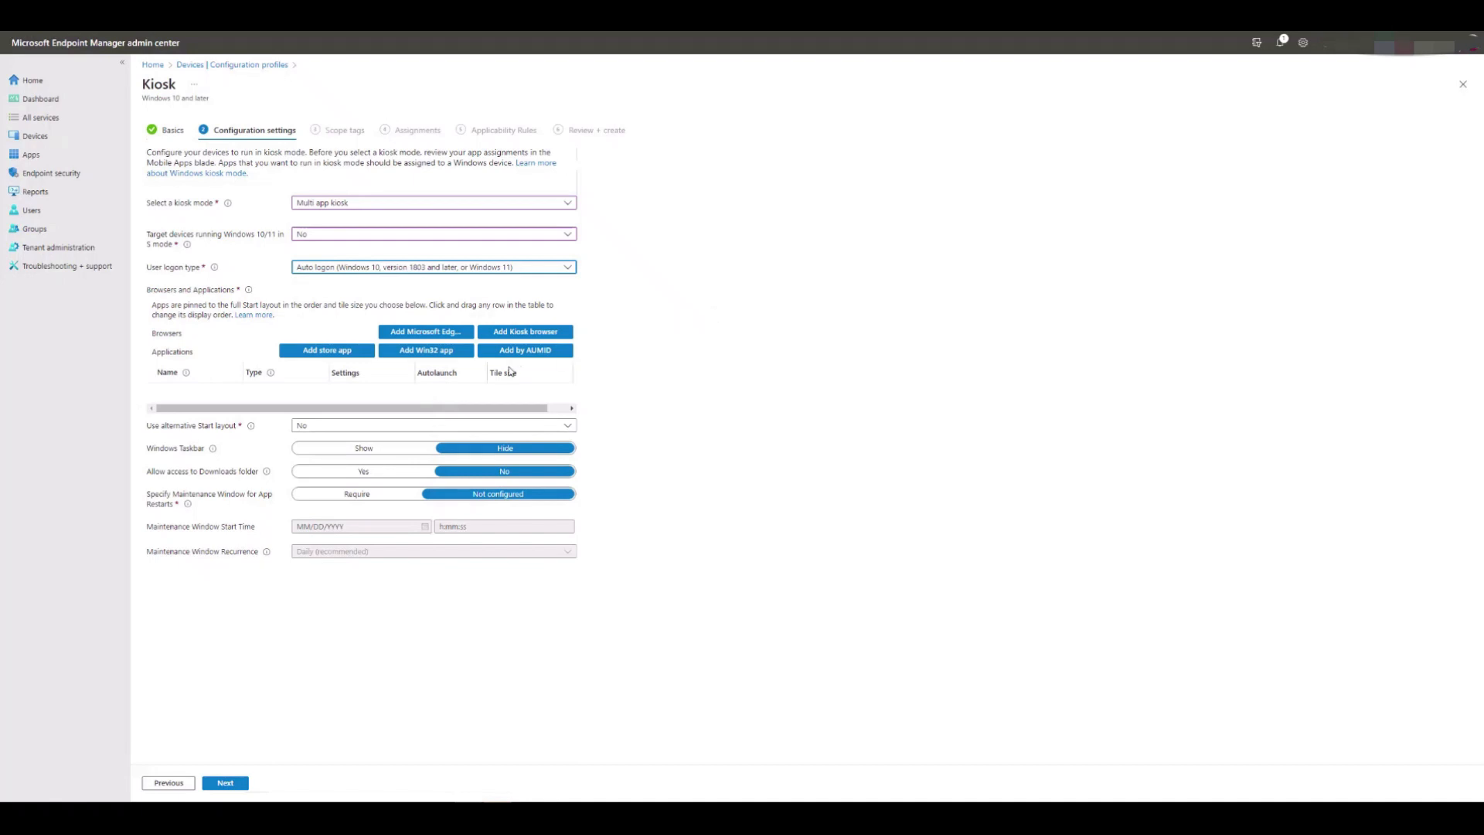
Begin a Win32 app entry named Remote Desktop Client with the executable path C:\Program Files\Remote Desktop\MSRDCW.EXE
left_click(467, 354)
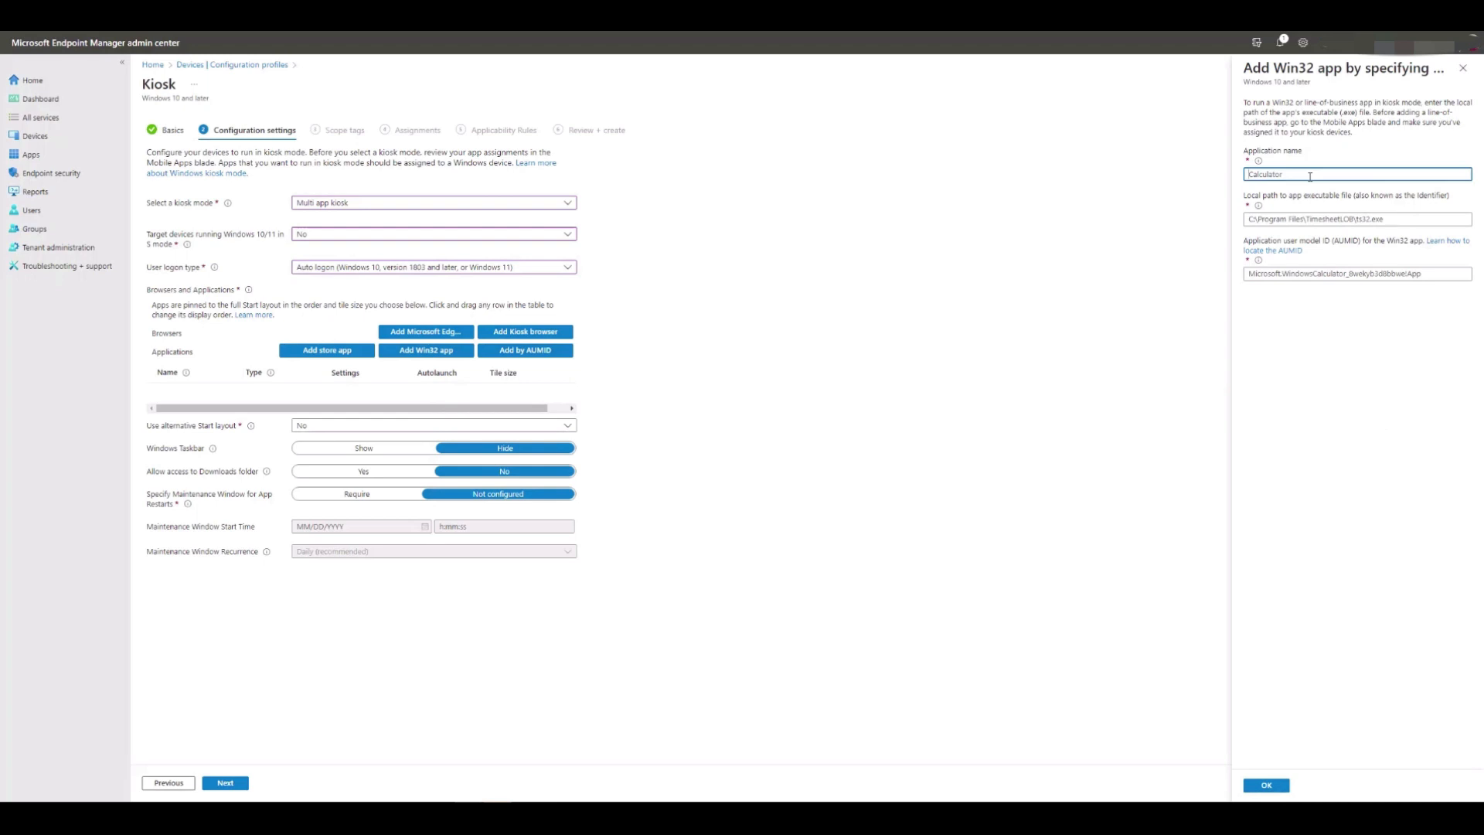
key("ctrl+a")
key("BackSpace")
type("Remote Desktop")
left_click(1409, 224)
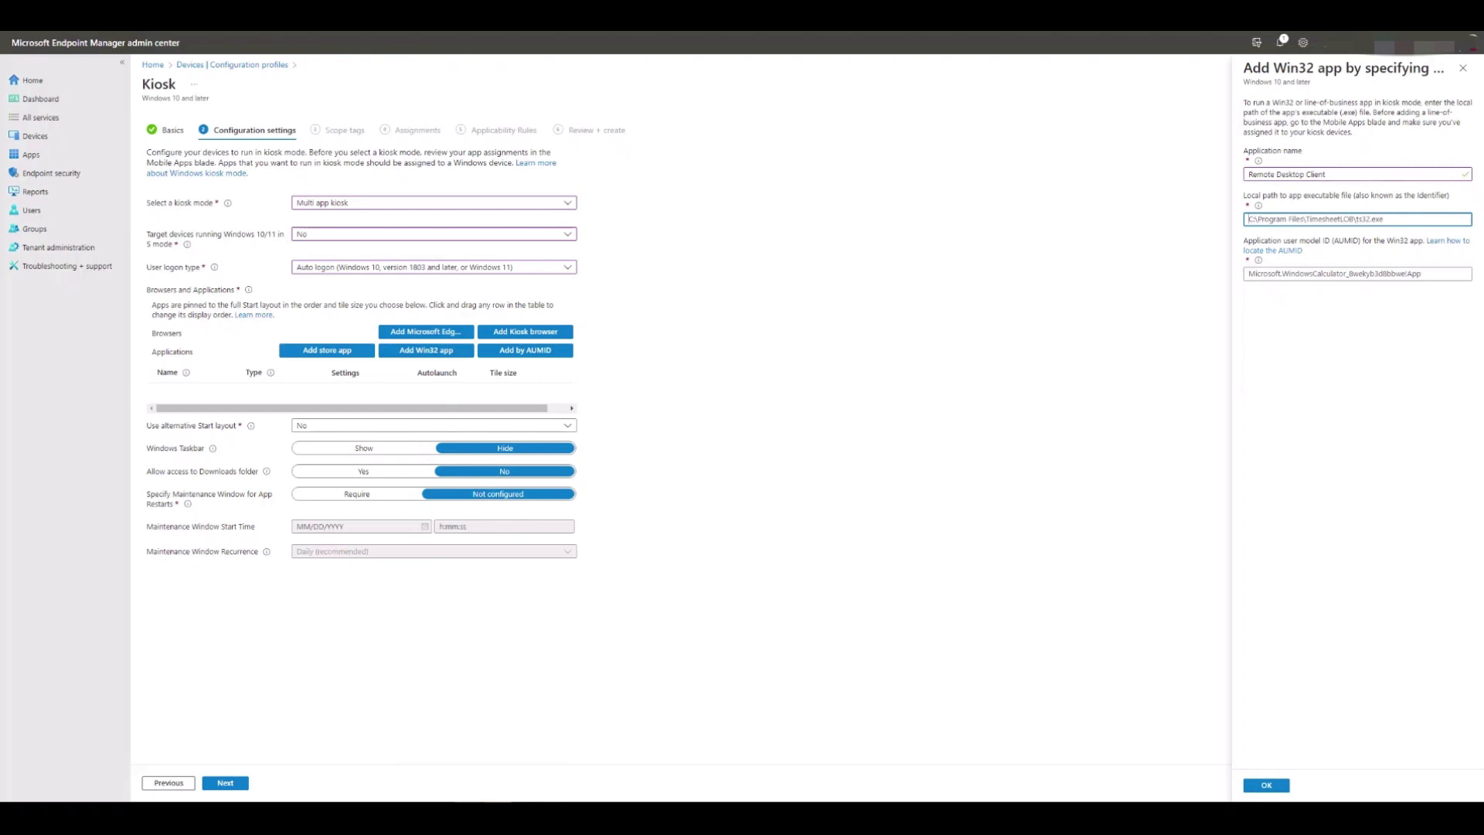
key("alt+Tab")
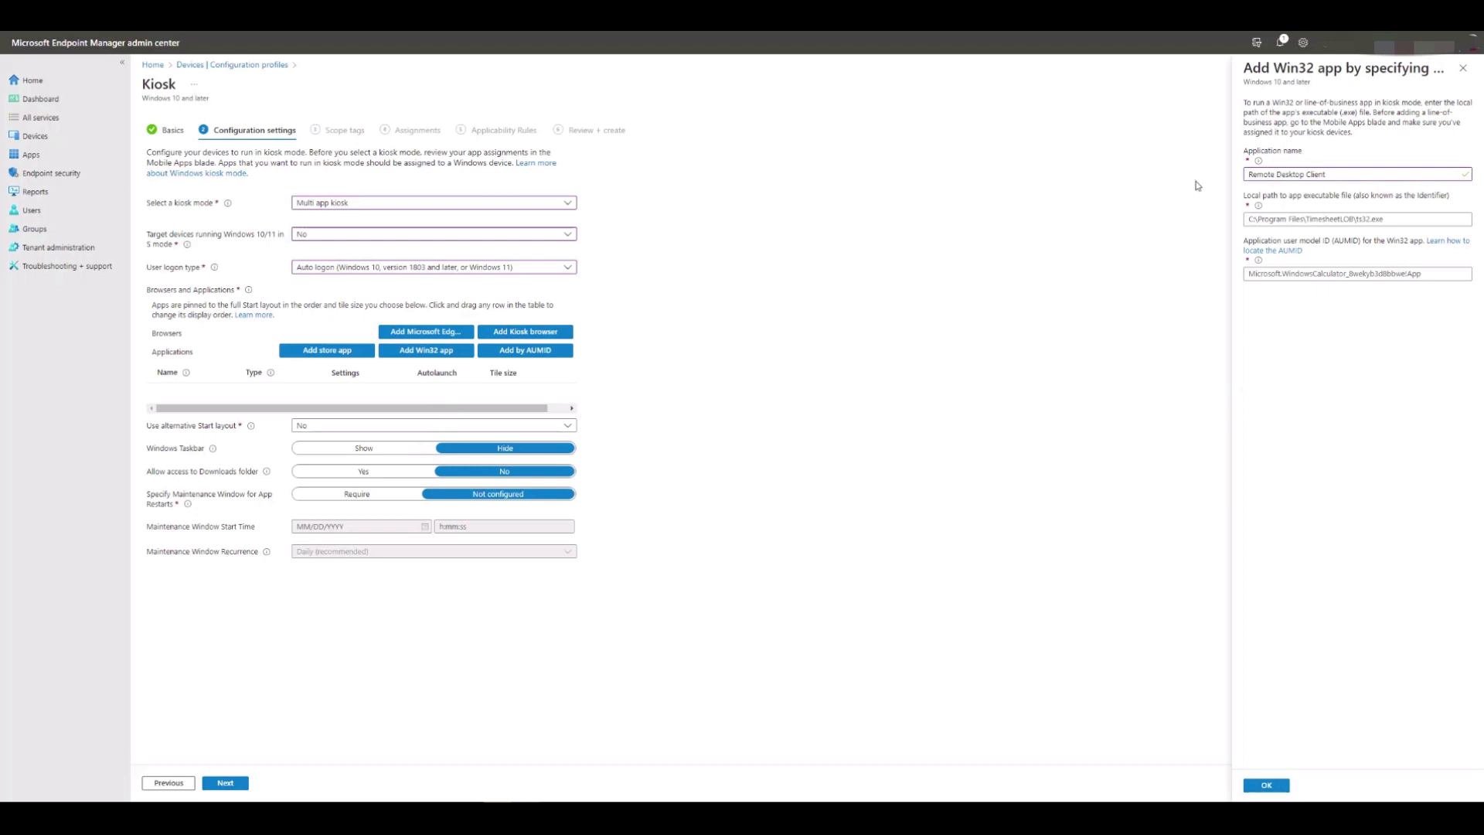
left_click(1389, 222)
key("ctrl+a")
type("C:\\Program Files\\Remote Desktop\\MSRDCW.EXE")
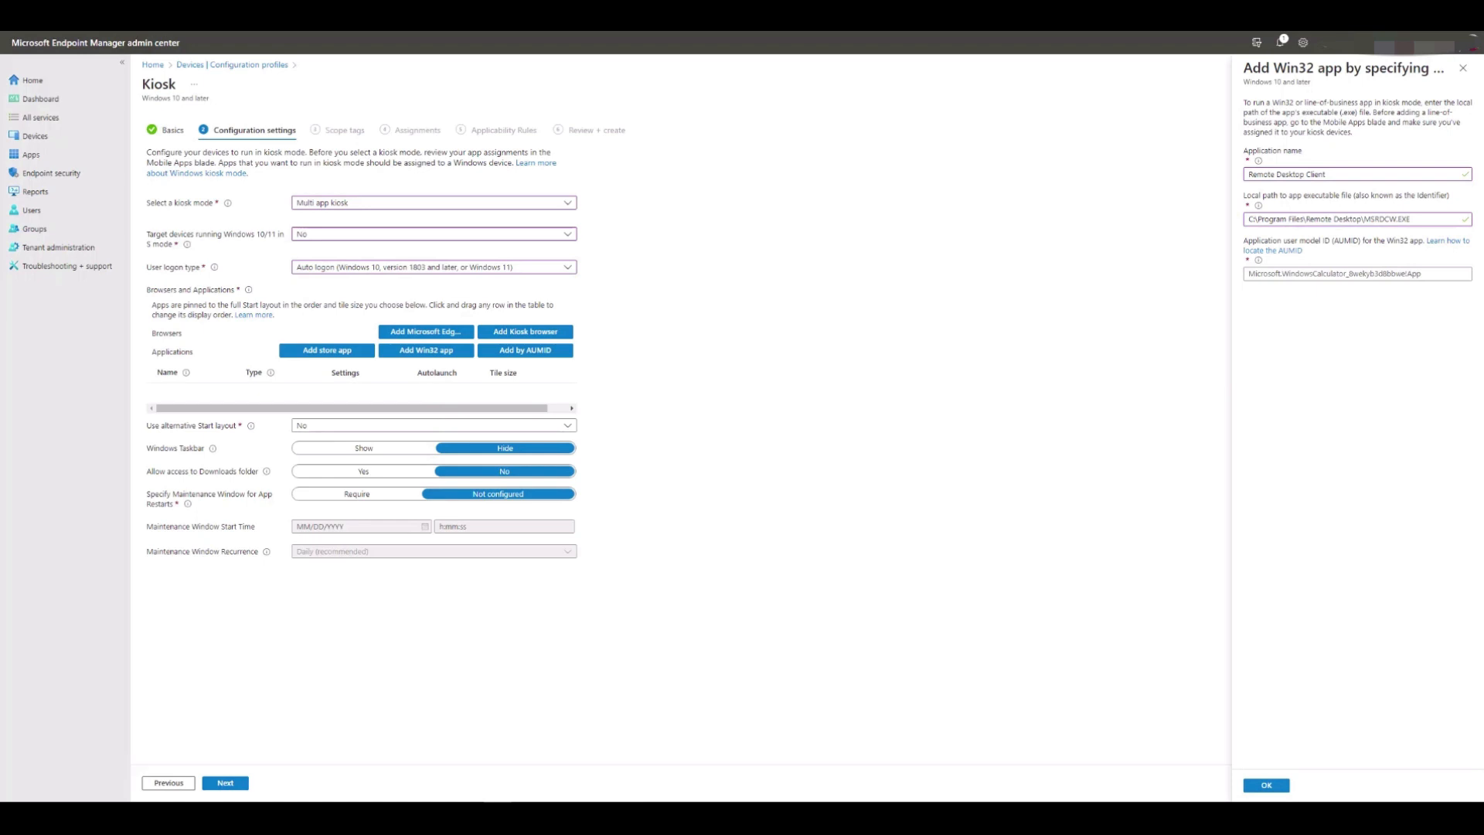
Add the Remote Desktop Client with the AUMID Microsoft.RemoteDesktop.WPF and enable its autolaunch
triple_click(1436, 275)
type("Microsoft.RemoteDesktop.WPF")
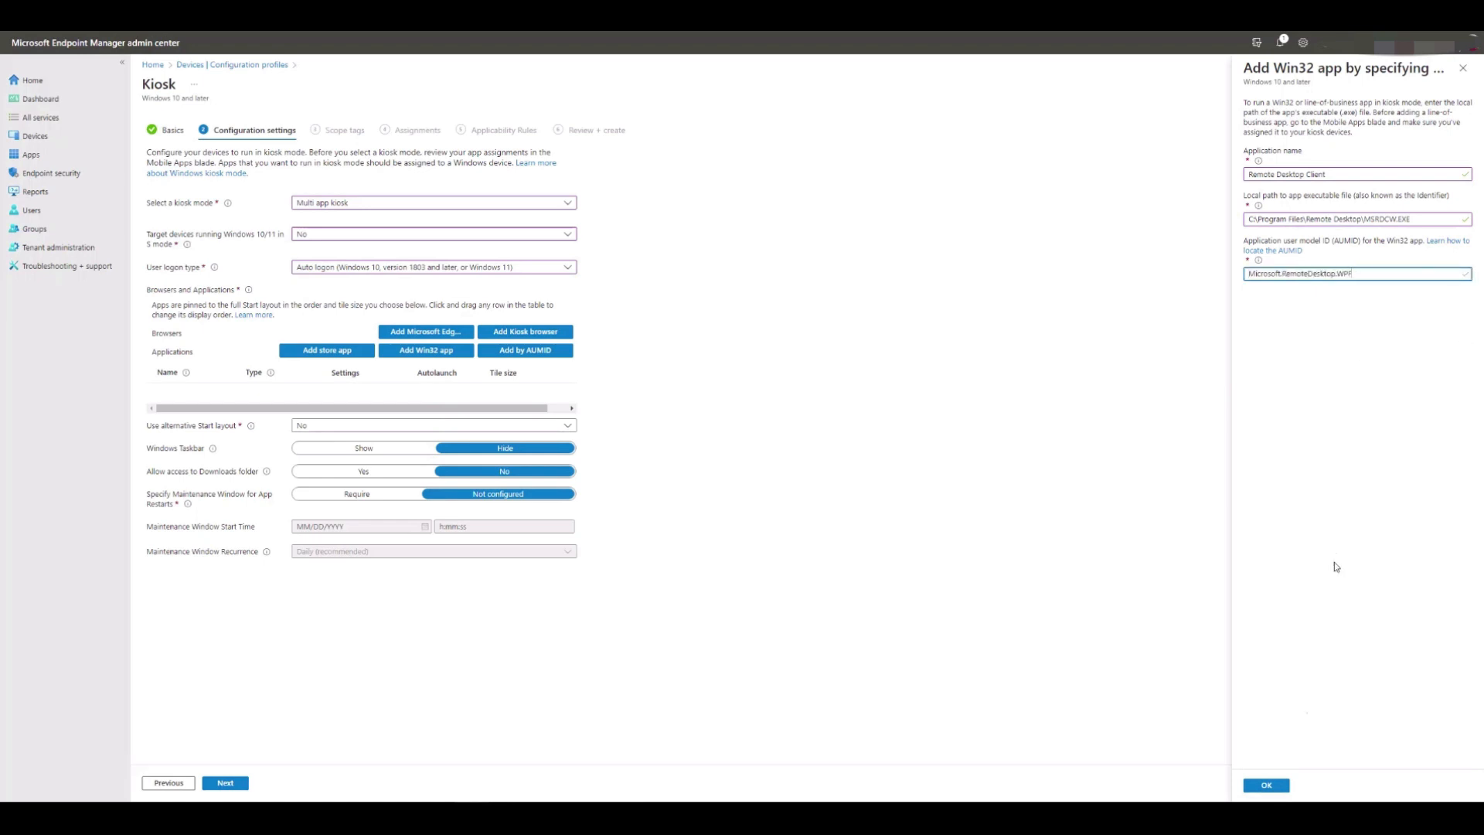
left_click(1288, 792)
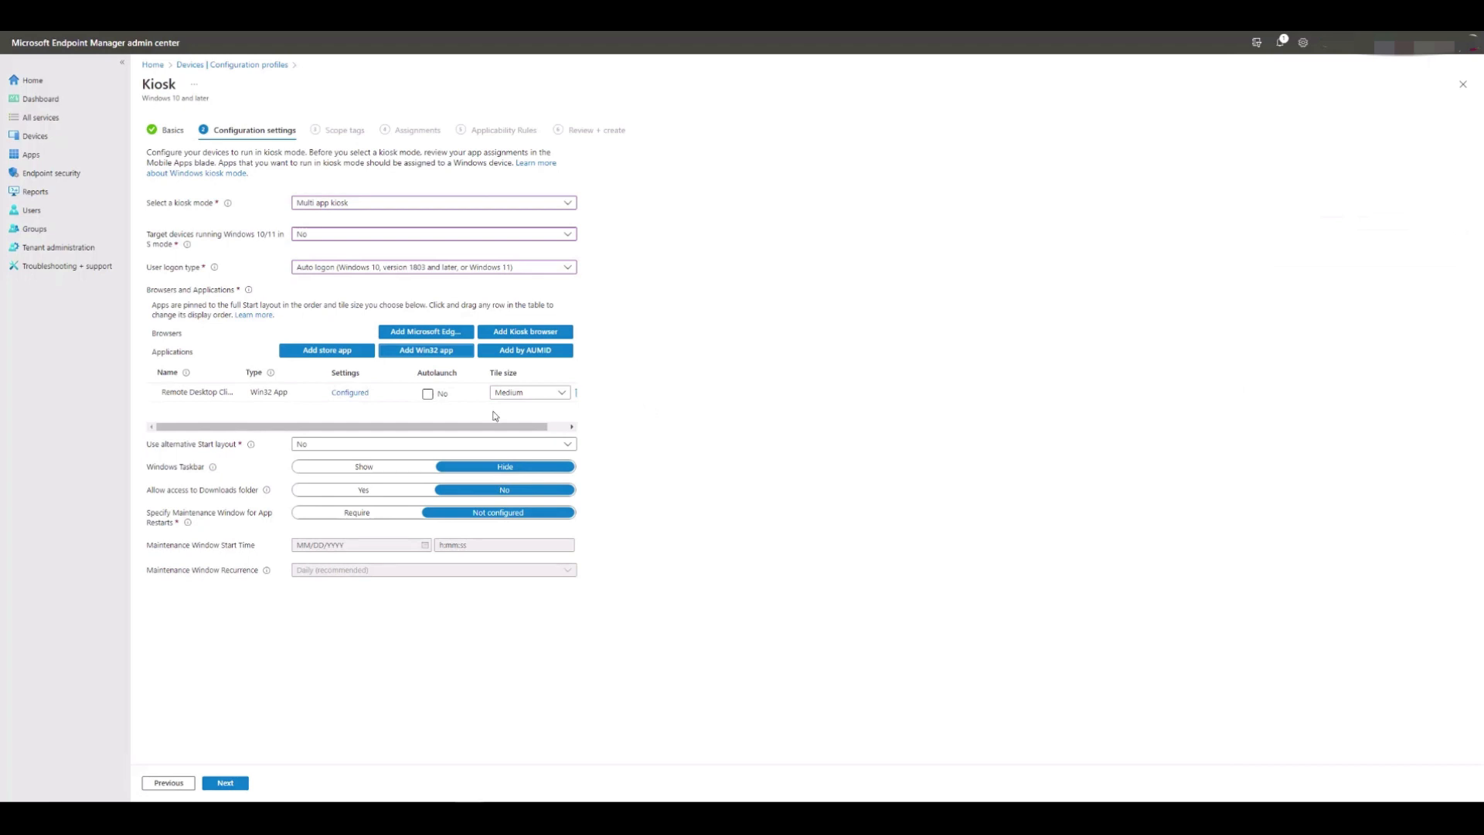
left_click(429, 395)
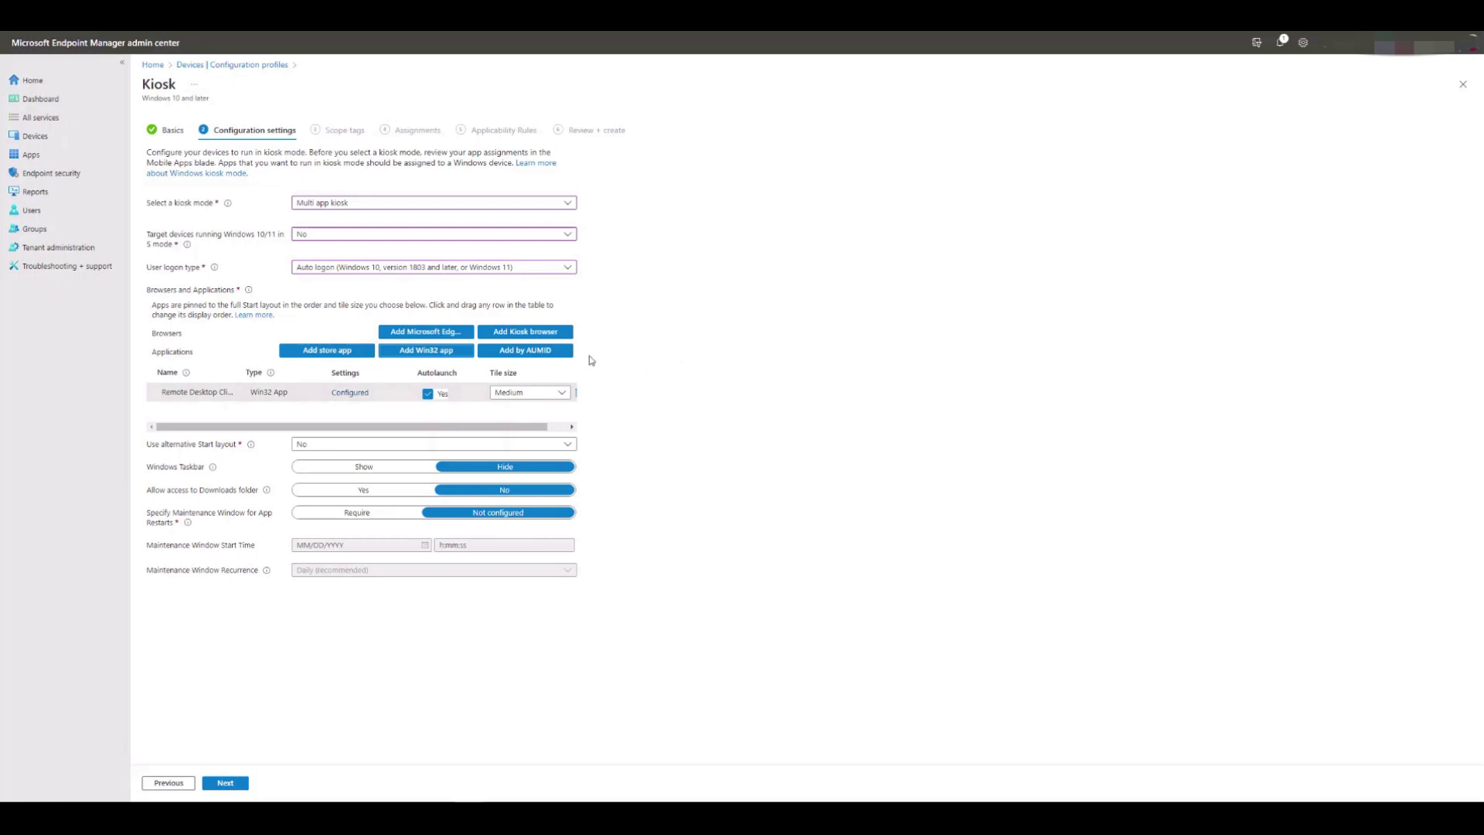
Add the Win32 app Microsoft Edge with path C:\Program Files (x86)\Microsoft\Edge\Application\msedge.exe and AUMID MSEdge
left_click(463, 354)
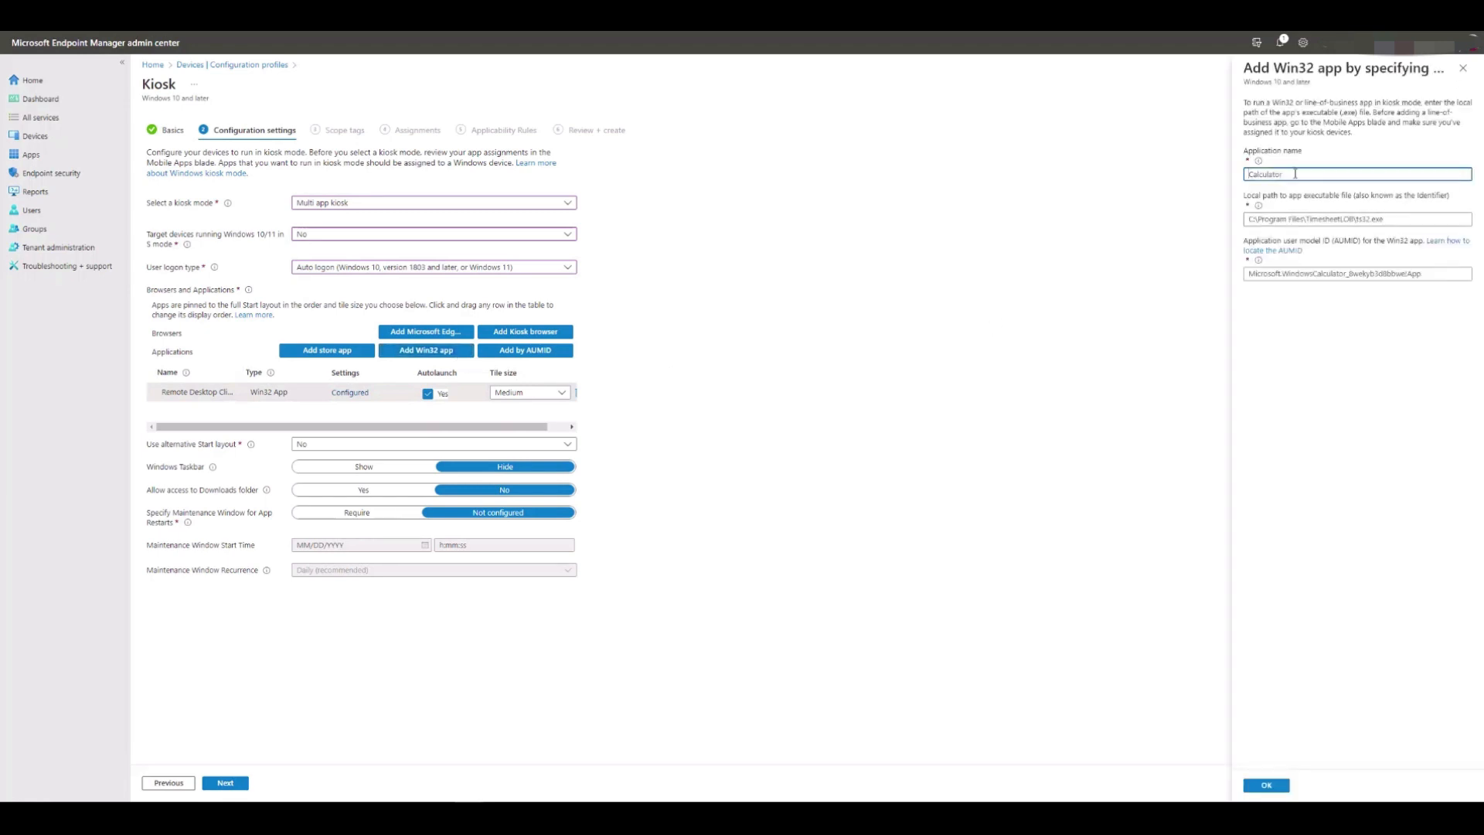
key("ctrl+a")
type("Micr")
type("osoft Edge")
left_click(1405, 220)
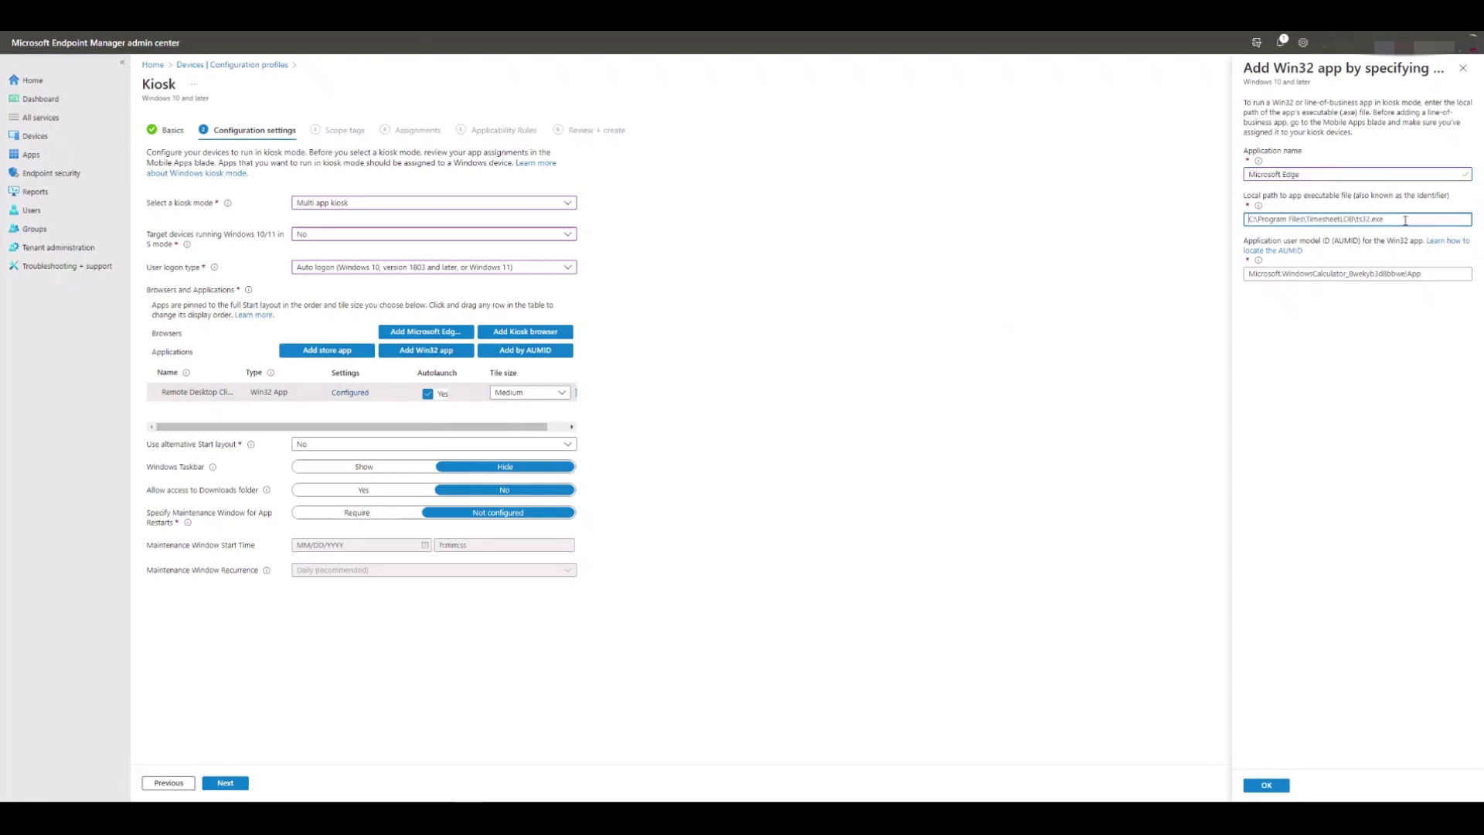
type("C:\\Program Files (x86)\\Microsoft\\Edge\\Application\\msedge.exe")
left_click(1439, 272)
key("ctrl+a")
type("MSEd")
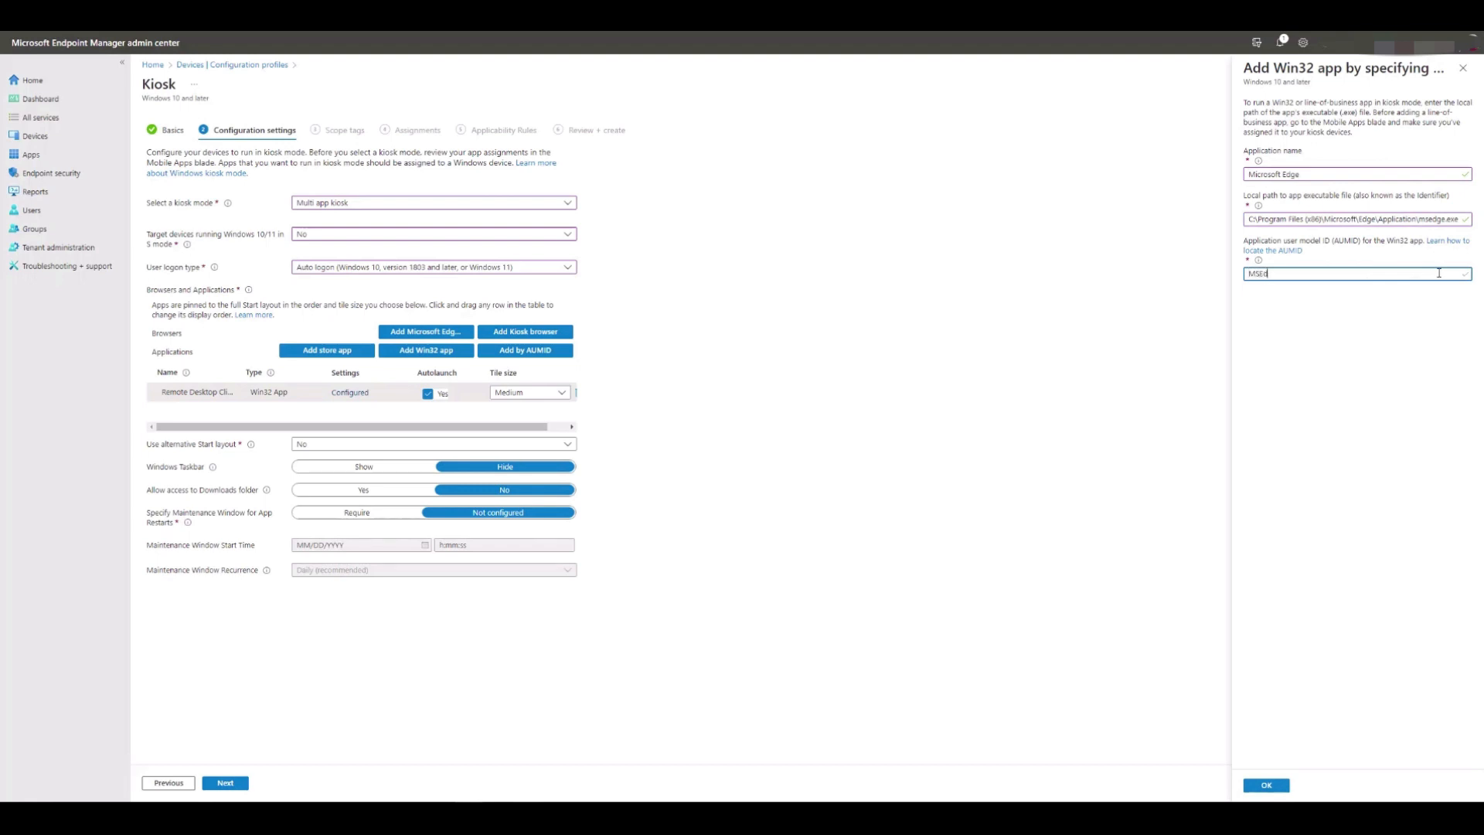
type("ge")
left_click(1288, 790)
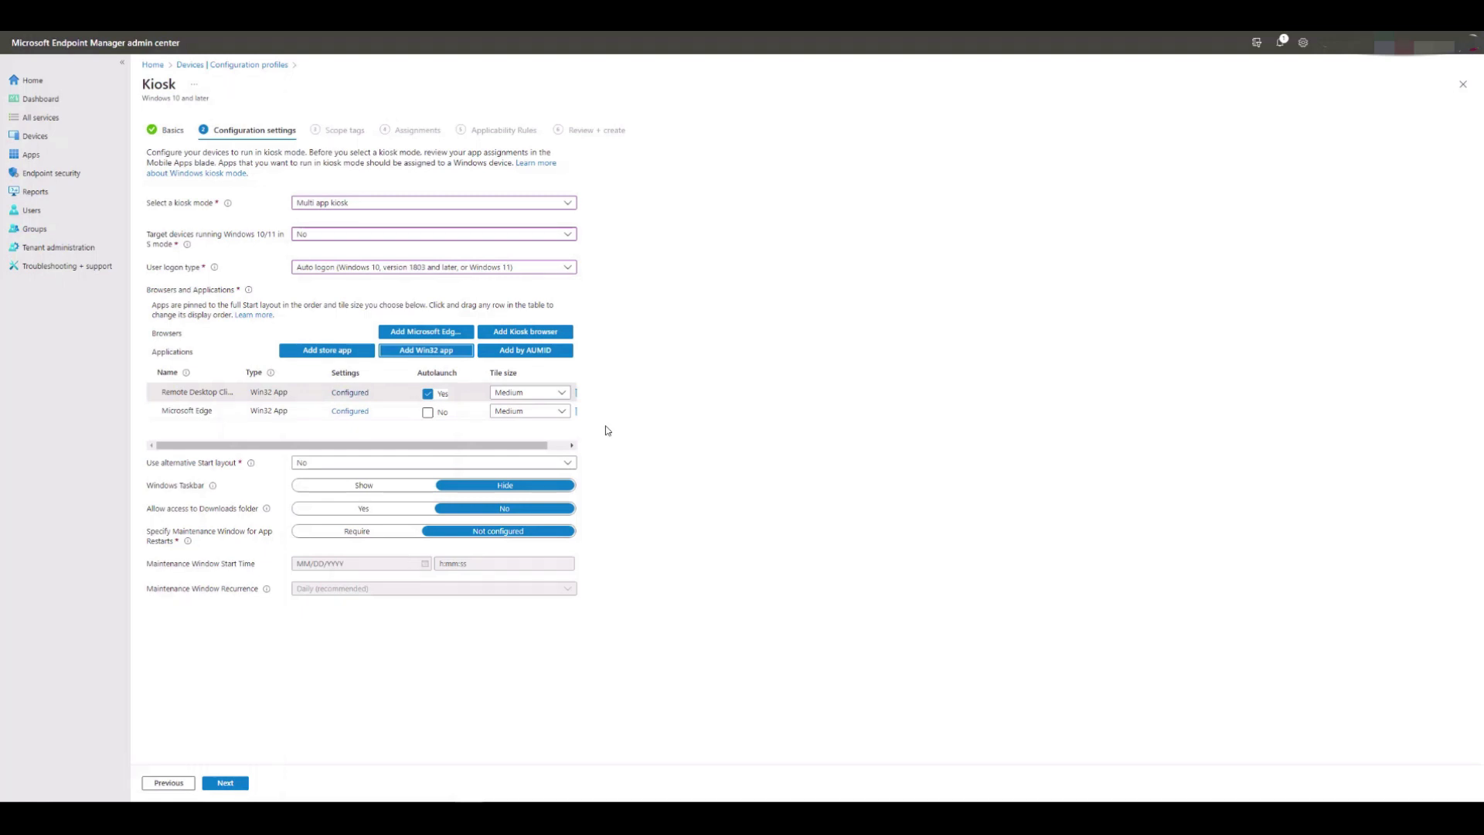
Set the Windows Taskbar to Show and continue to the group assignments, keeping the Default scope tag
left_click(386, 486)
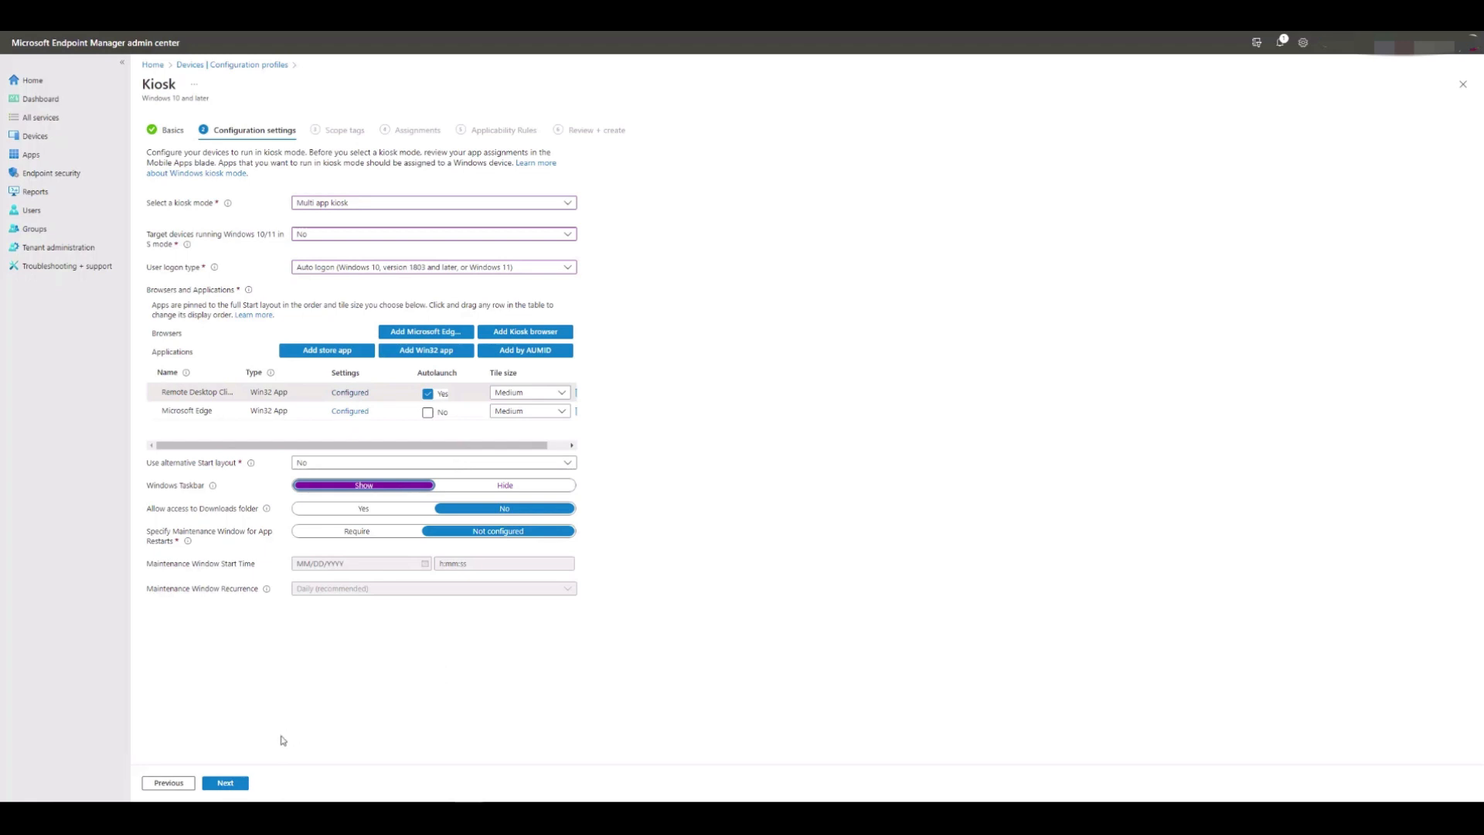
left_click(245, 785)
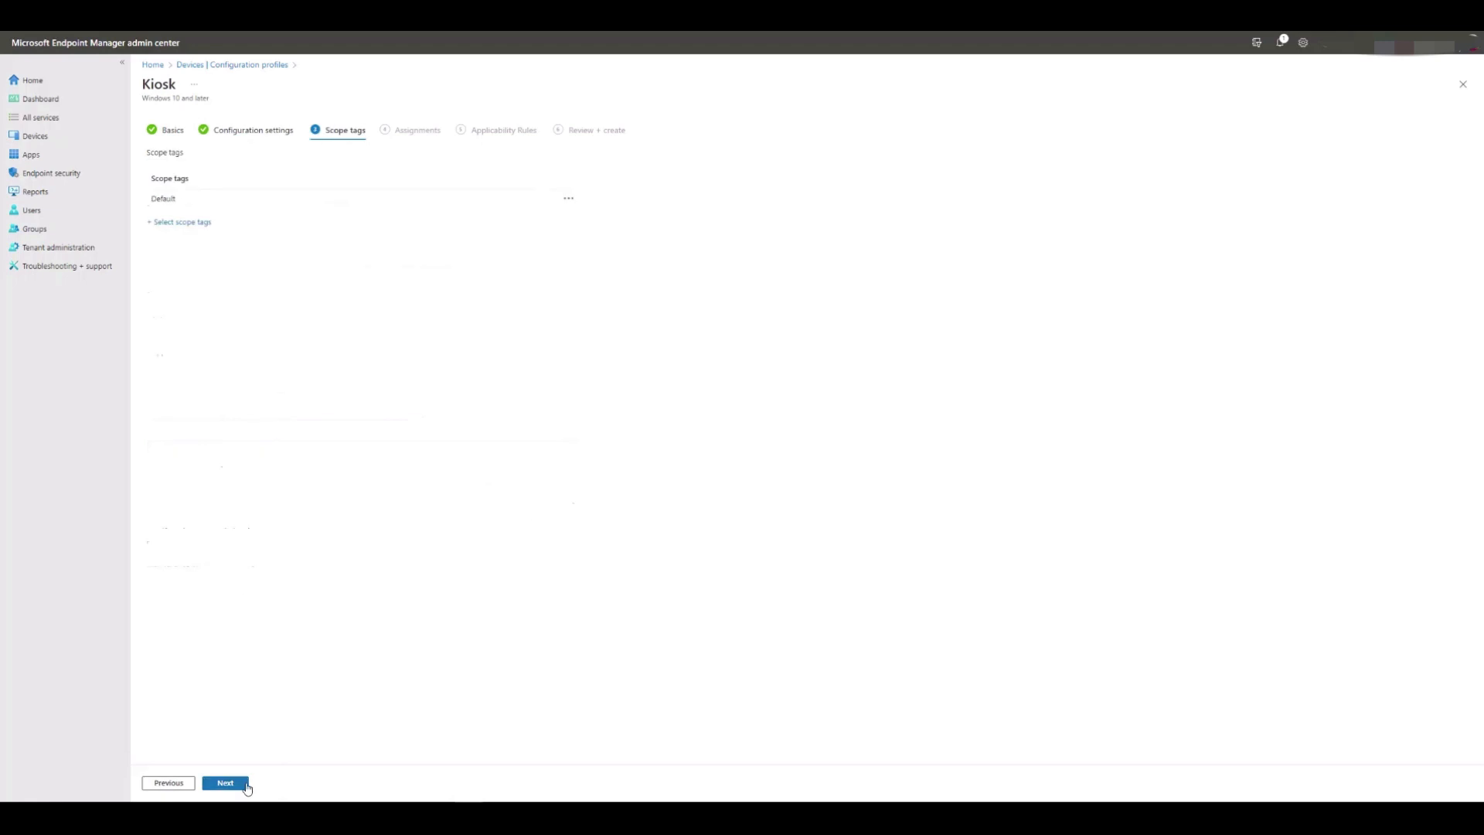
left_click(246, 784)
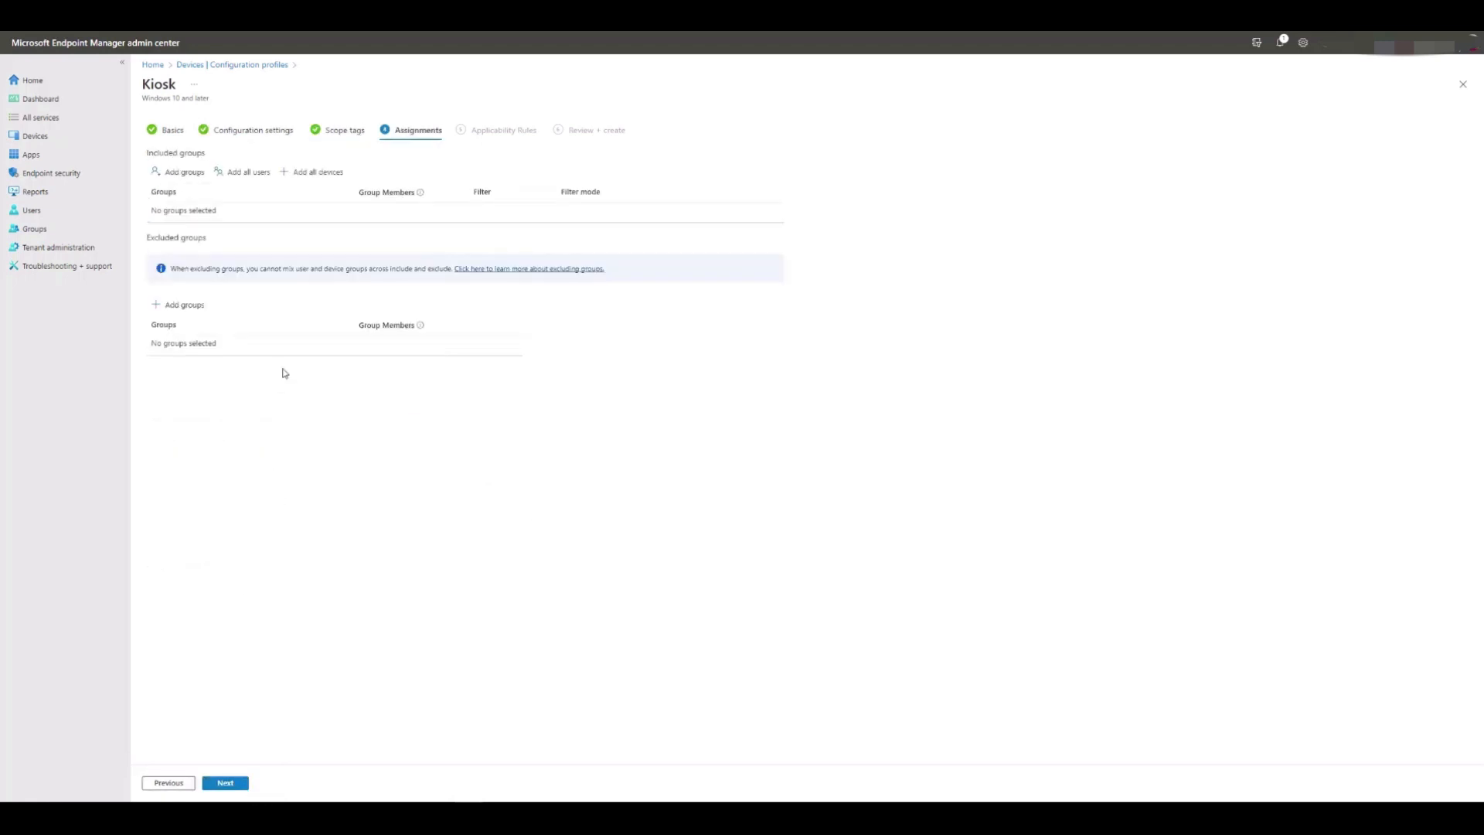
Assign the profile to the included group 10zigdevices
left_click(206, 180)
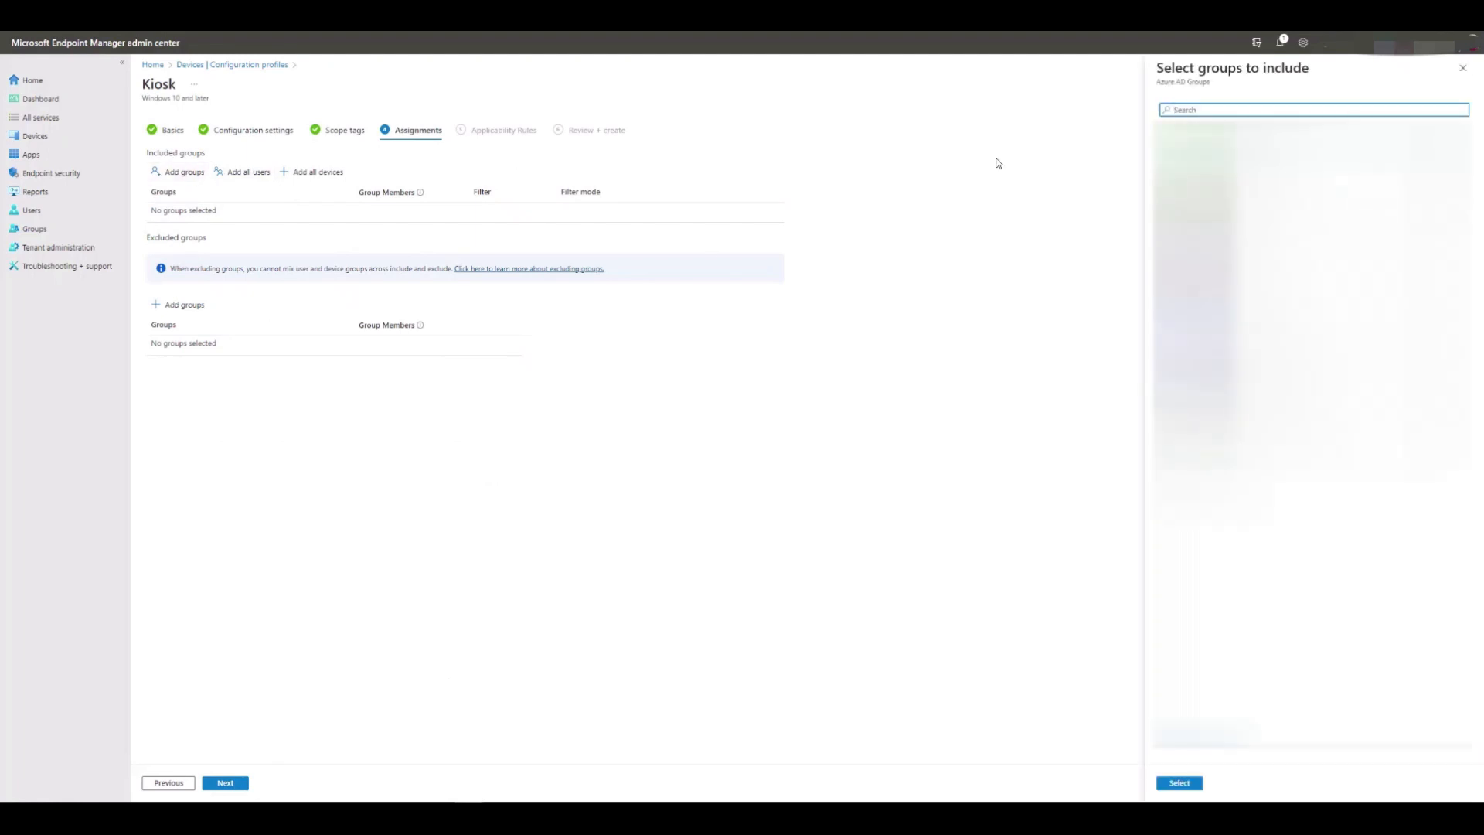
type("10zig")
type("ices")
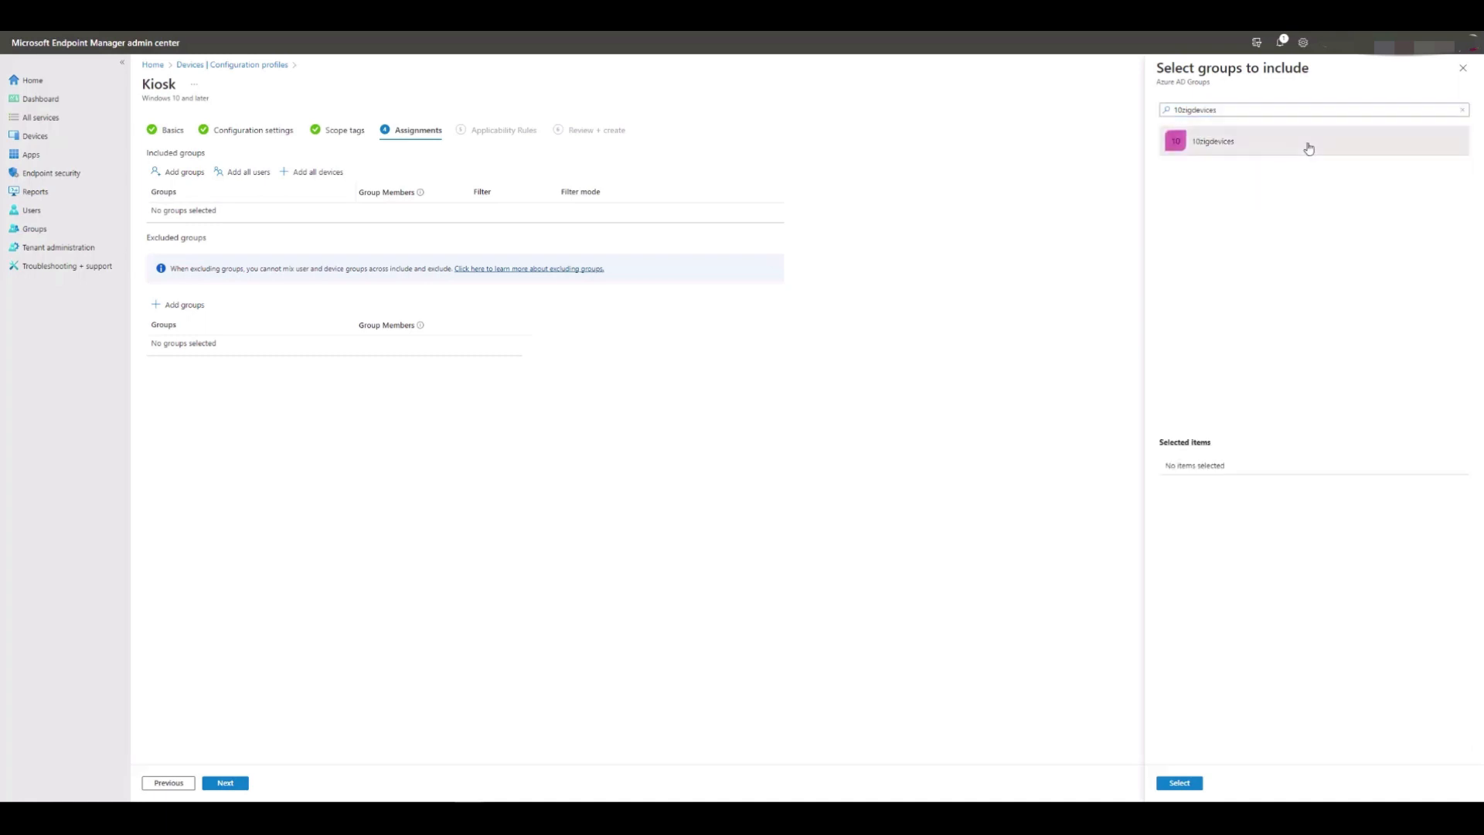
left_click(1307, 149)
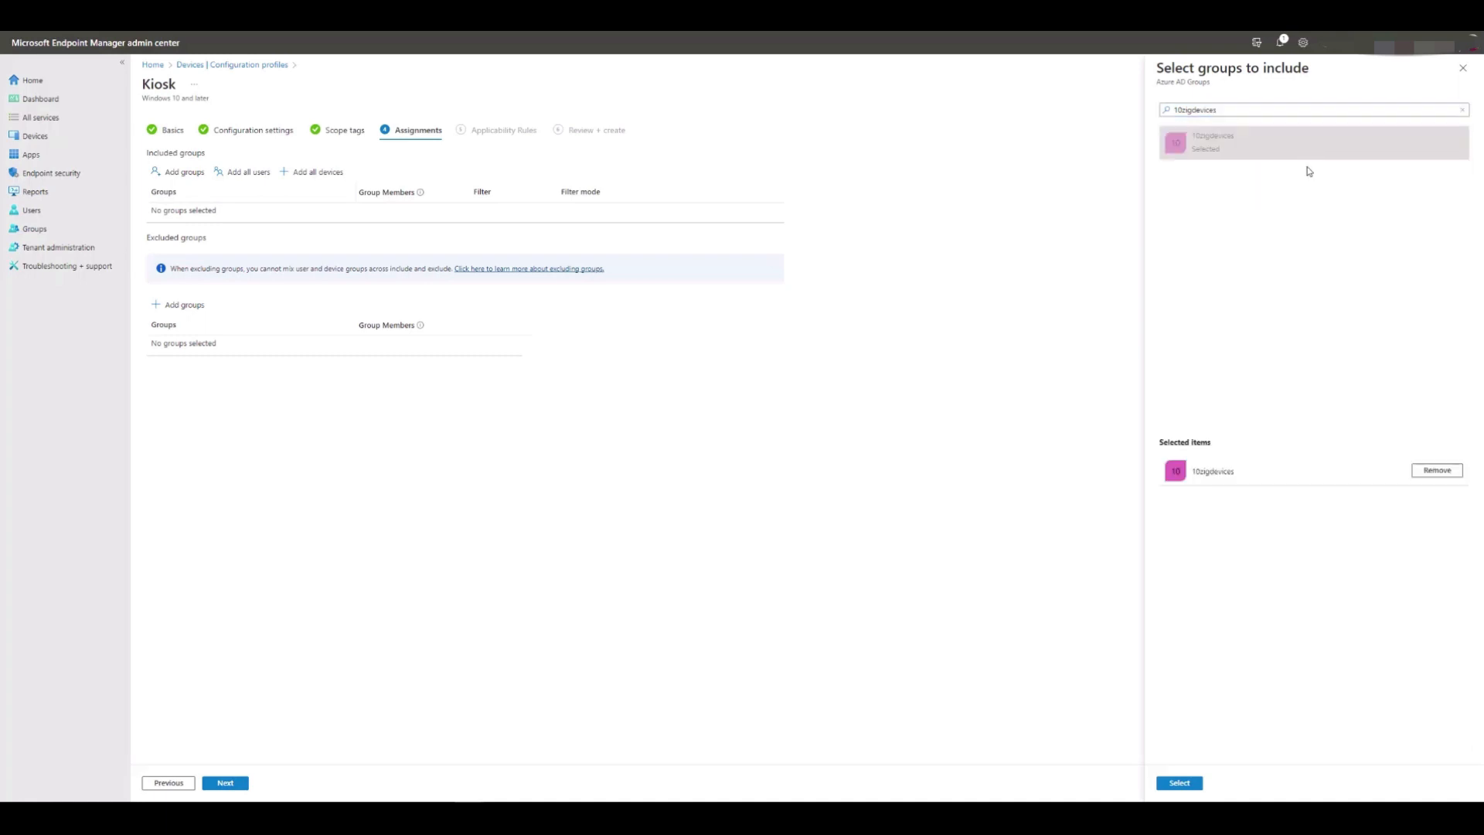
left_click(1181, 783)
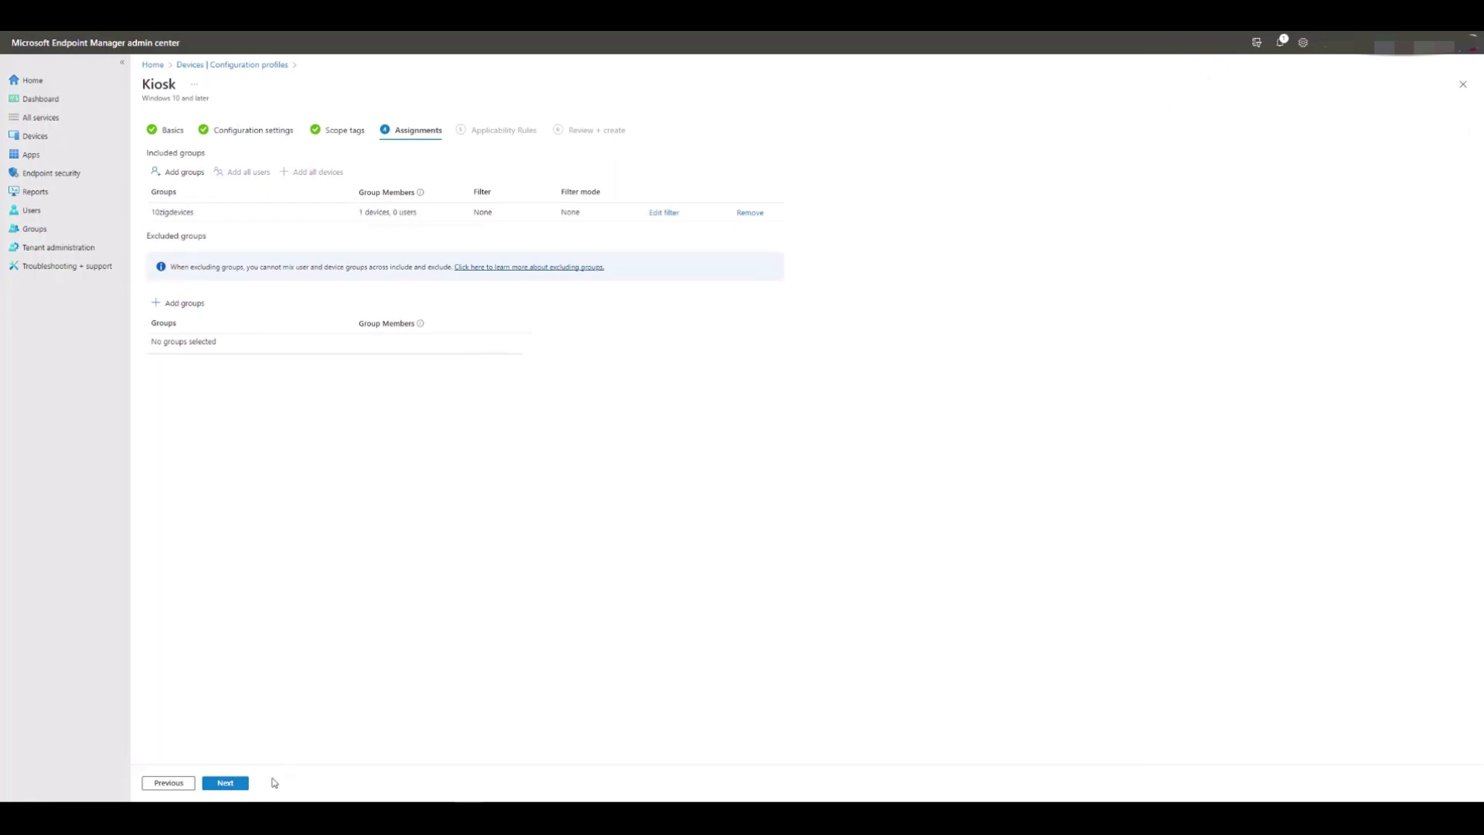
Leave the applicability rules empty, create the Multi App Kiosk profile, and refresh the configuration profiles list
left_click(244, 786)
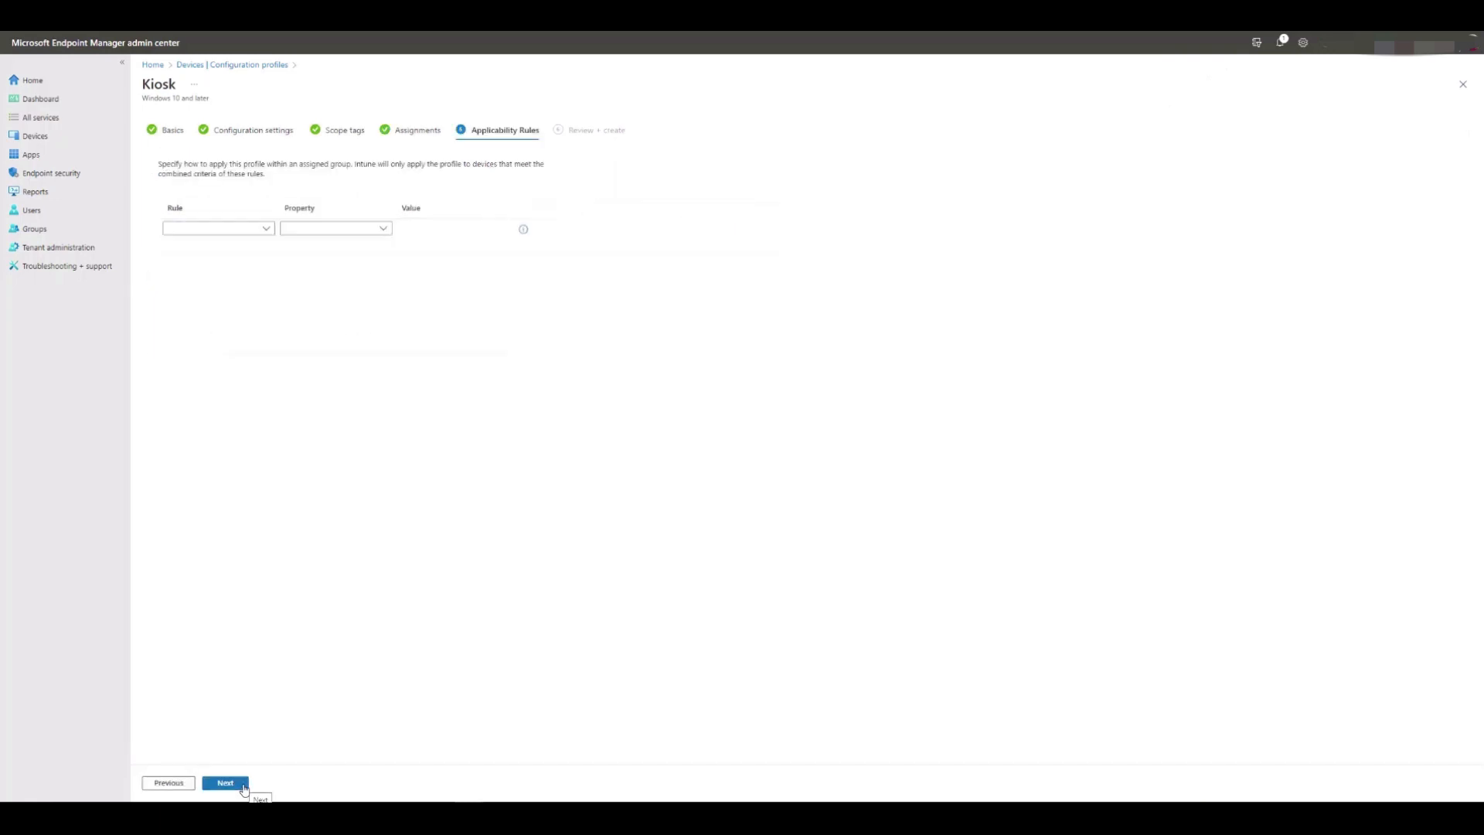
left_click(245, 787)
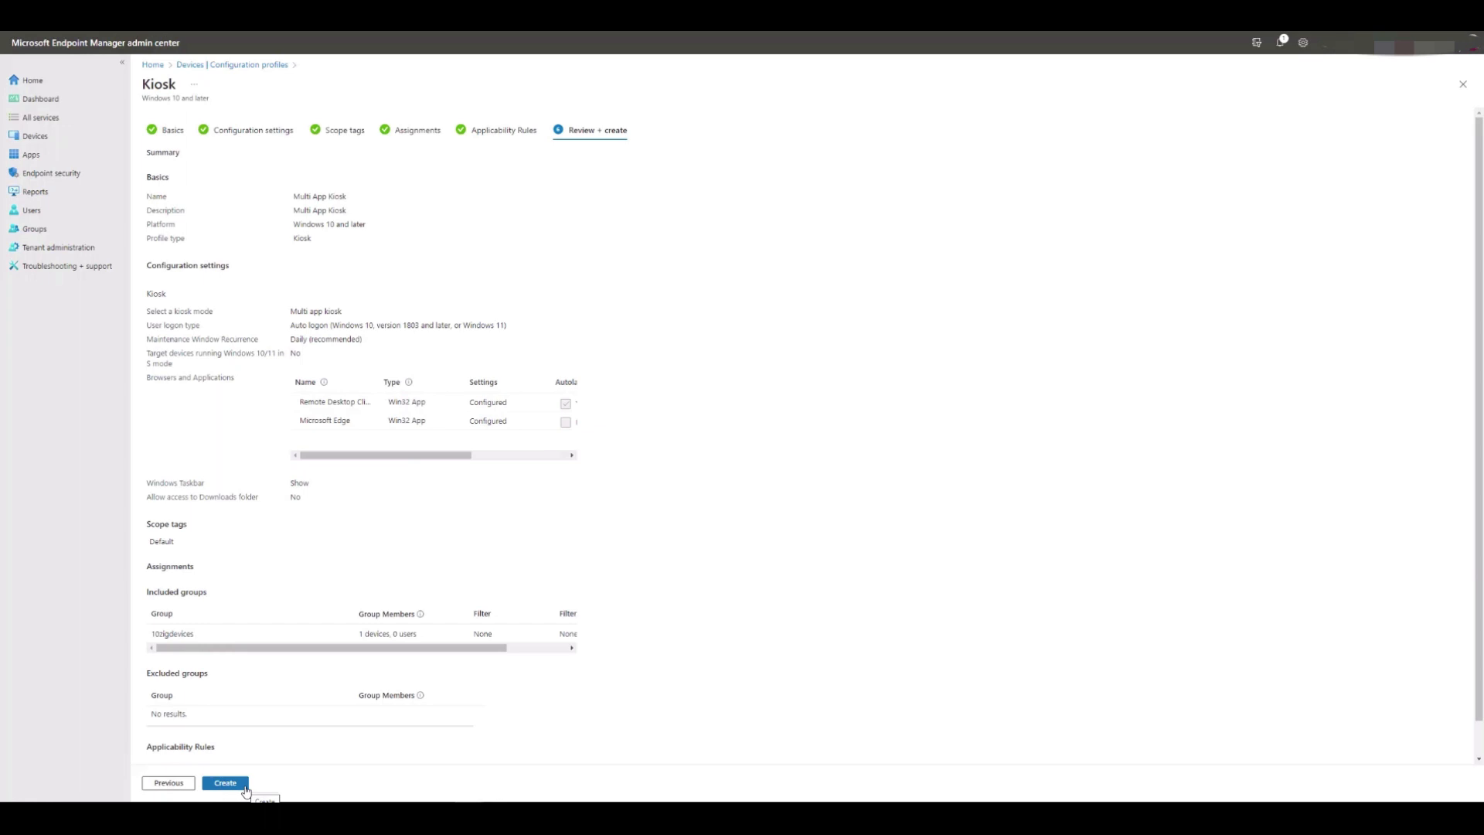
left_click(245, 790)
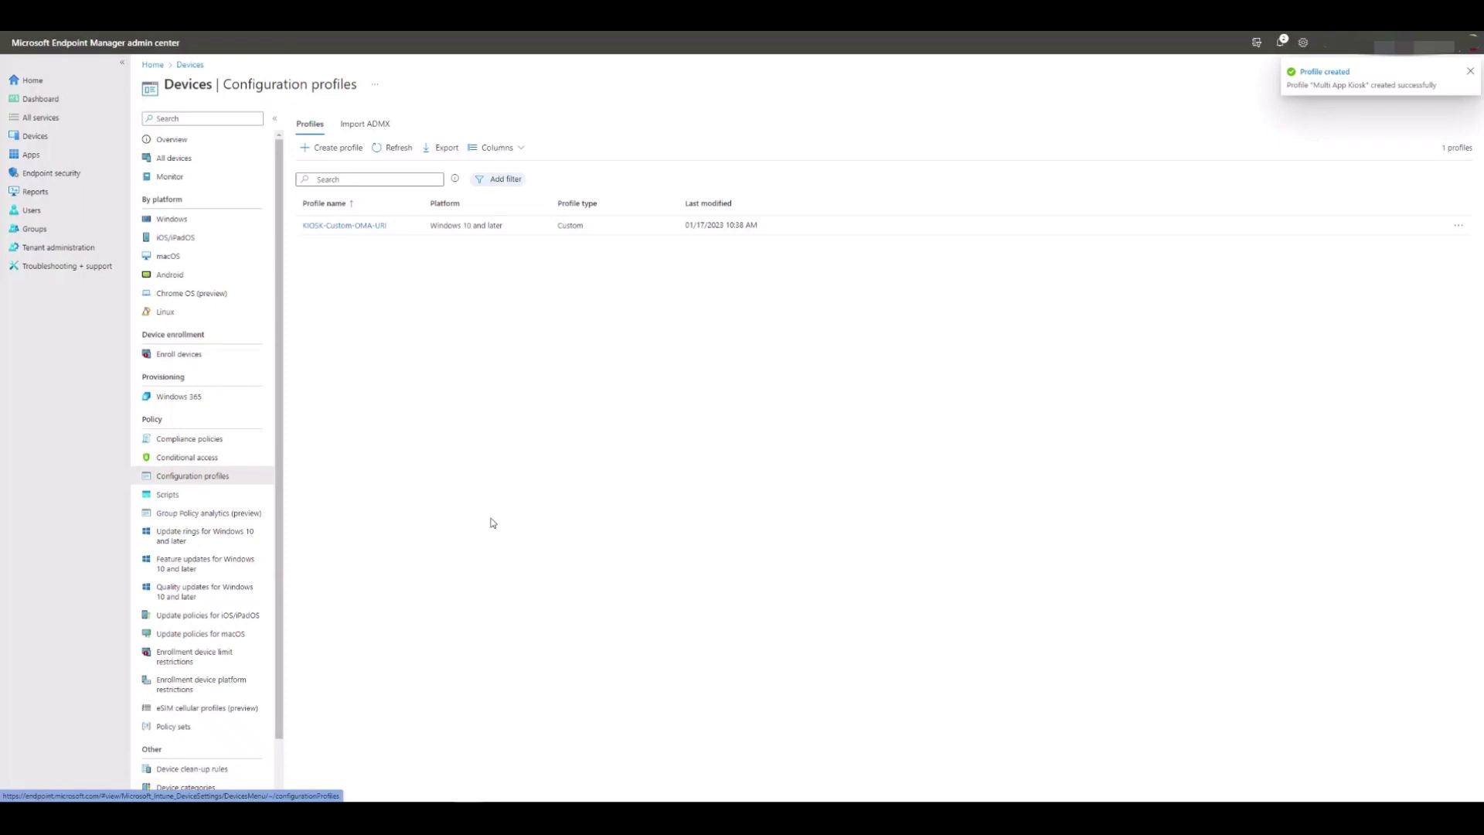
left_click(394, 148)
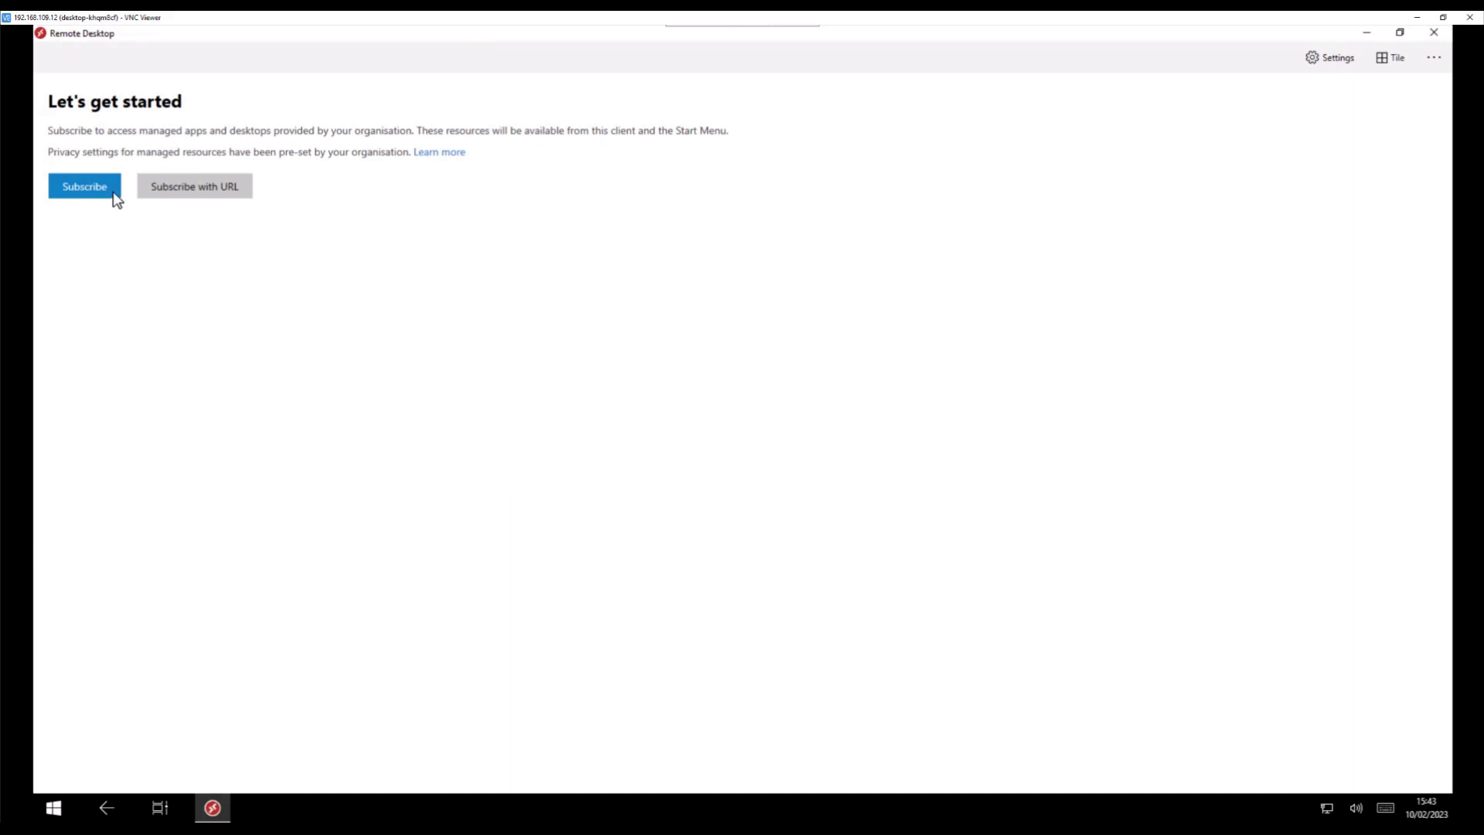
On the thin client in VNC Viewer, open the Remote Desktop subscription sign-in, dismiss it, and minimize Remote Desktop
left_click(112, 196)
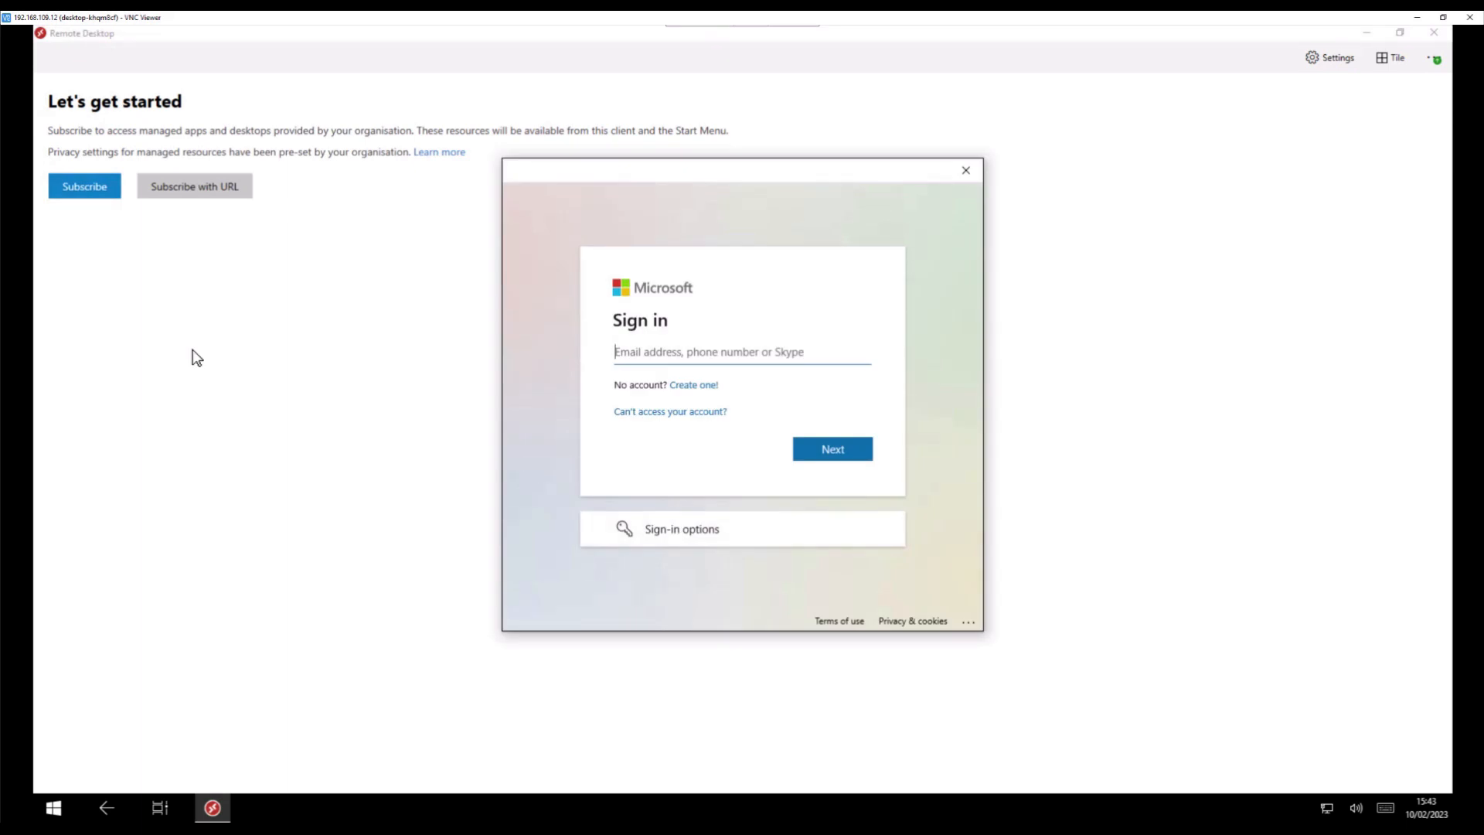
left_click(968, 171)
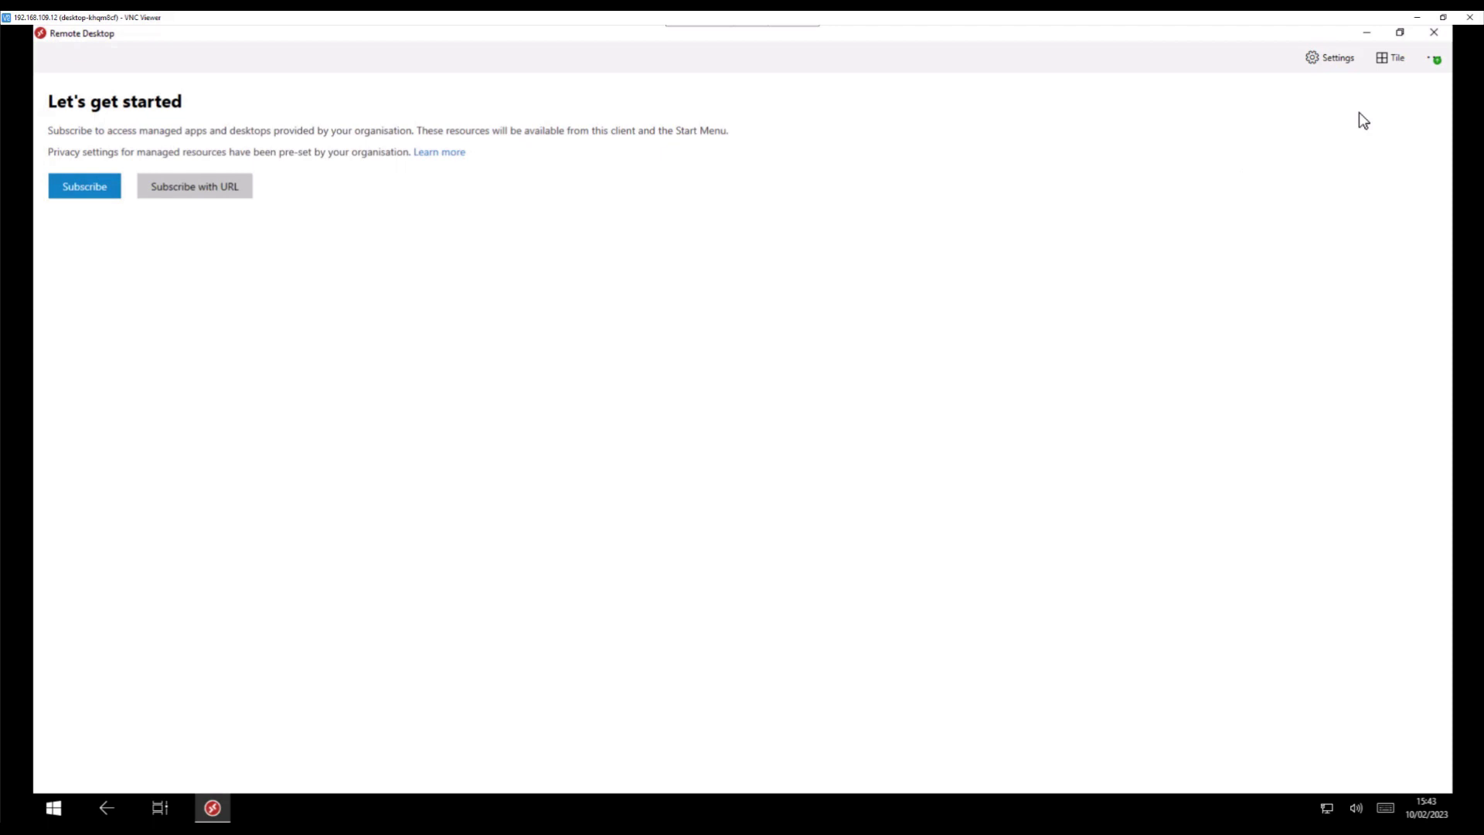
left_click(1368, 32)
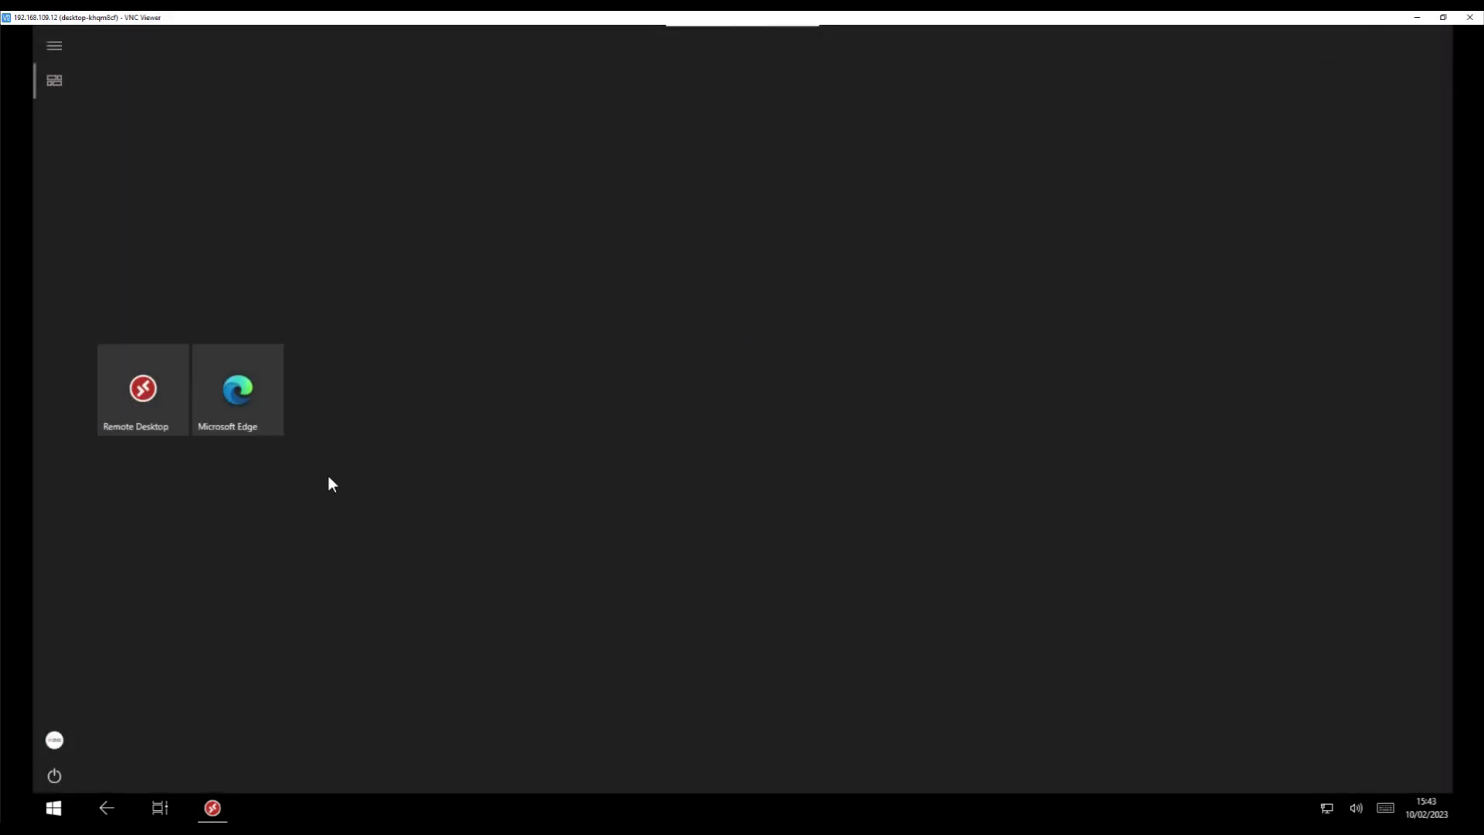
Launch Microsoft Edge from the kiosk start screen and test switching between it and Remote Desktop
left_click(273, 427)
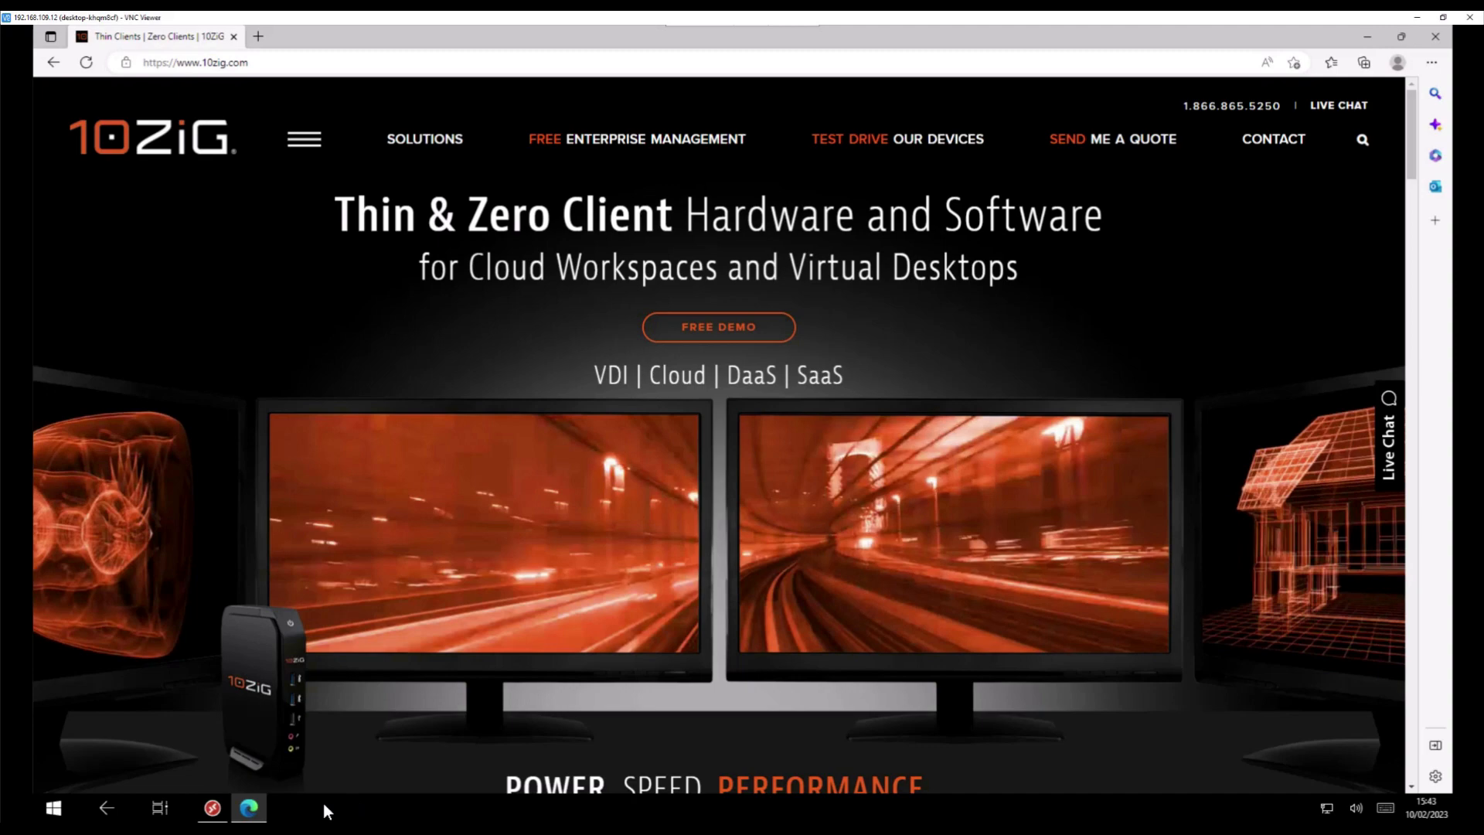
left_click(223, 808)
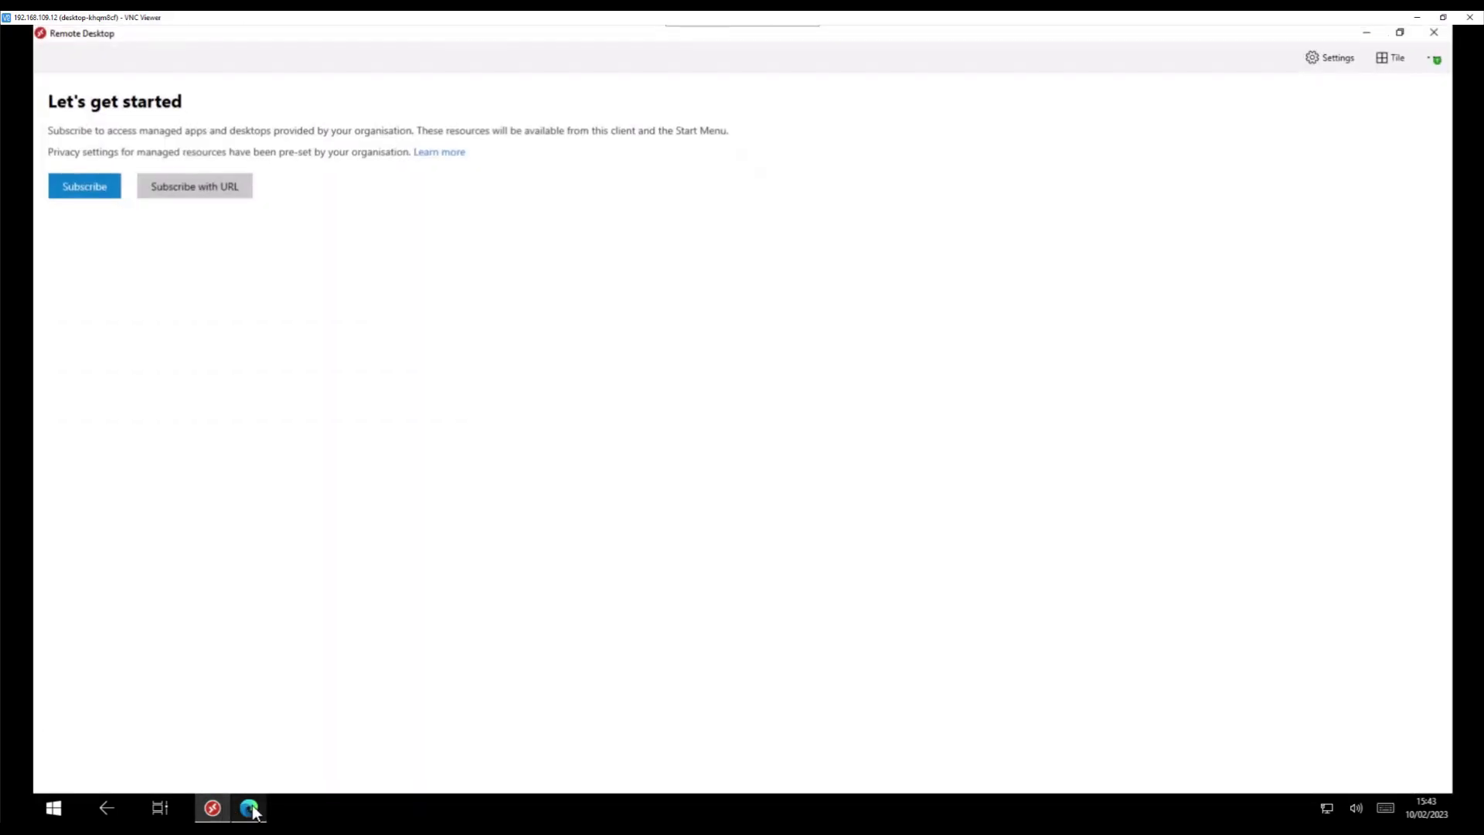
mouse_move(260, 810)
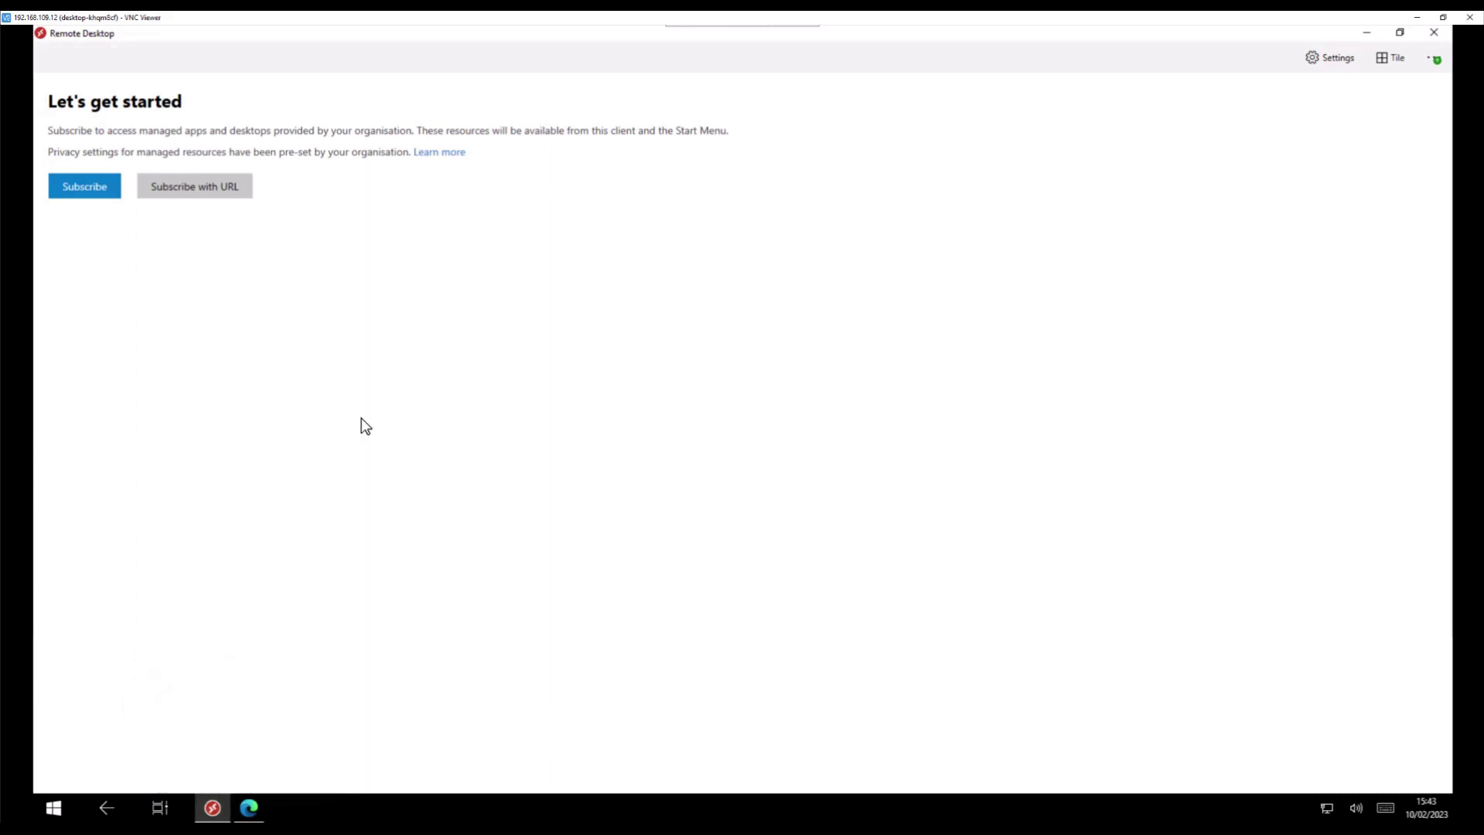
key("alt+Tab")
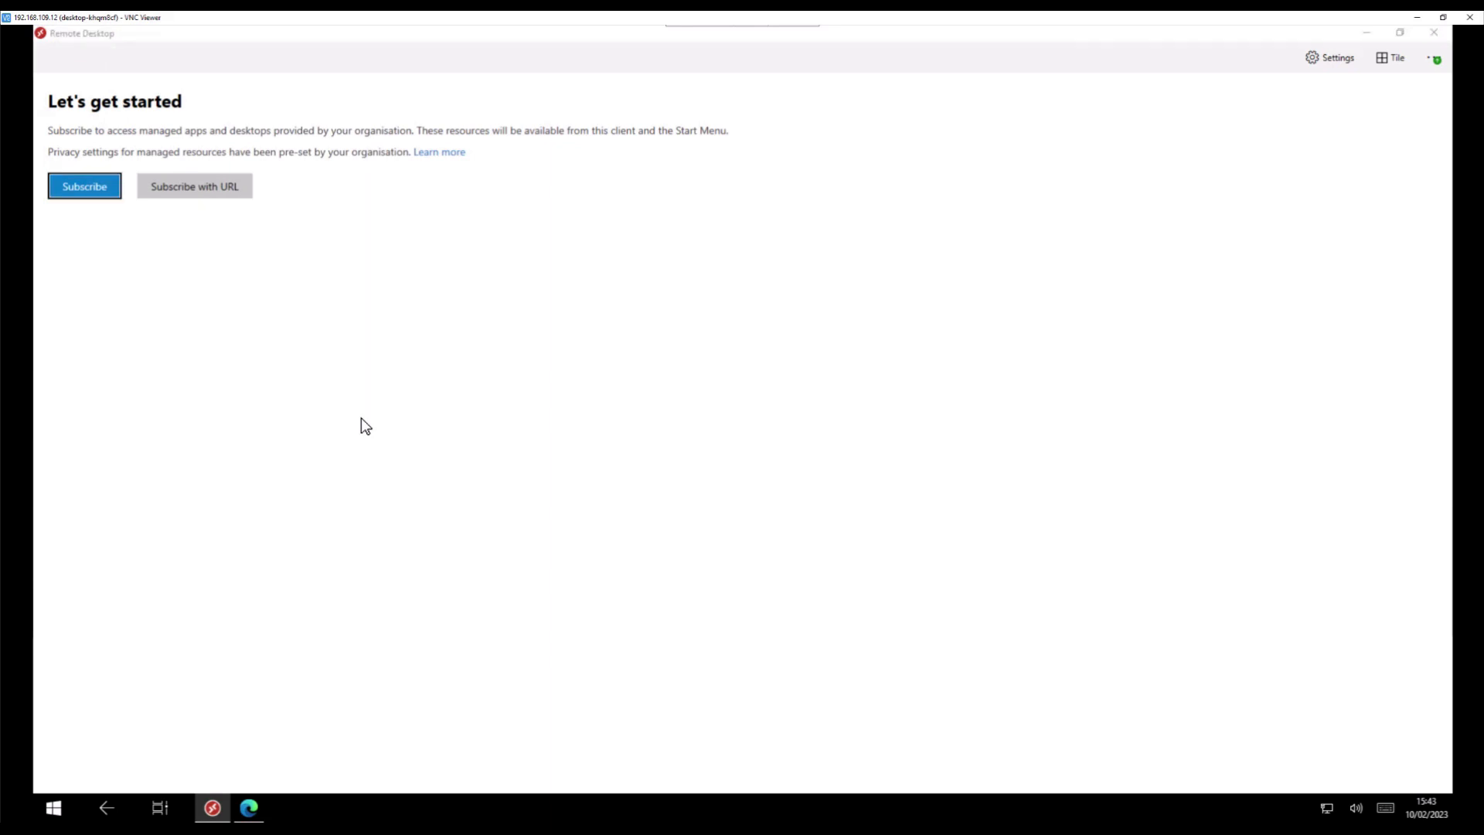
key("alt+Tab")
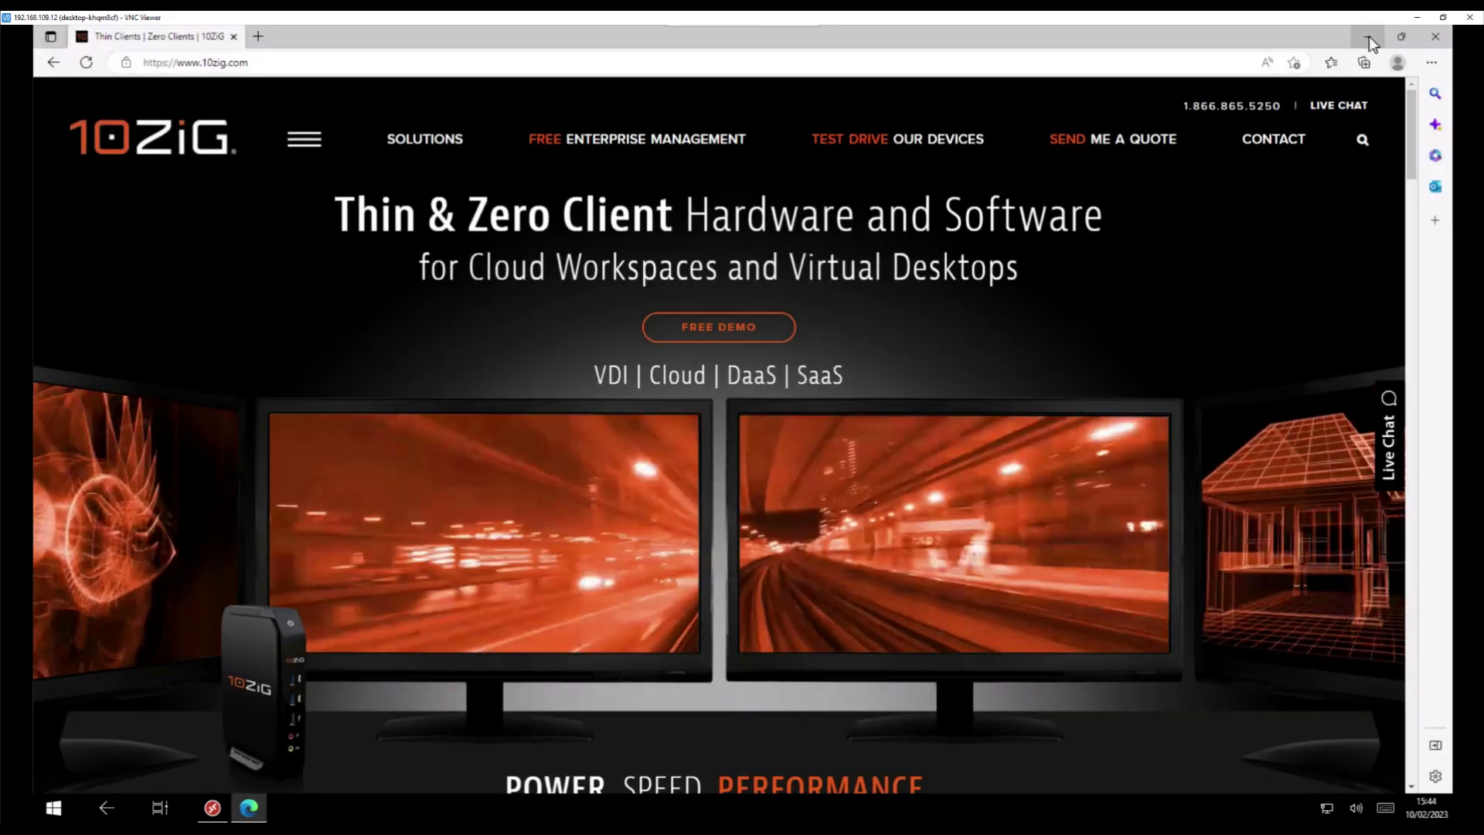
Minimize Microsoft Edge and sign the Kiosk account out of the thin client
left_click(1368, 36)
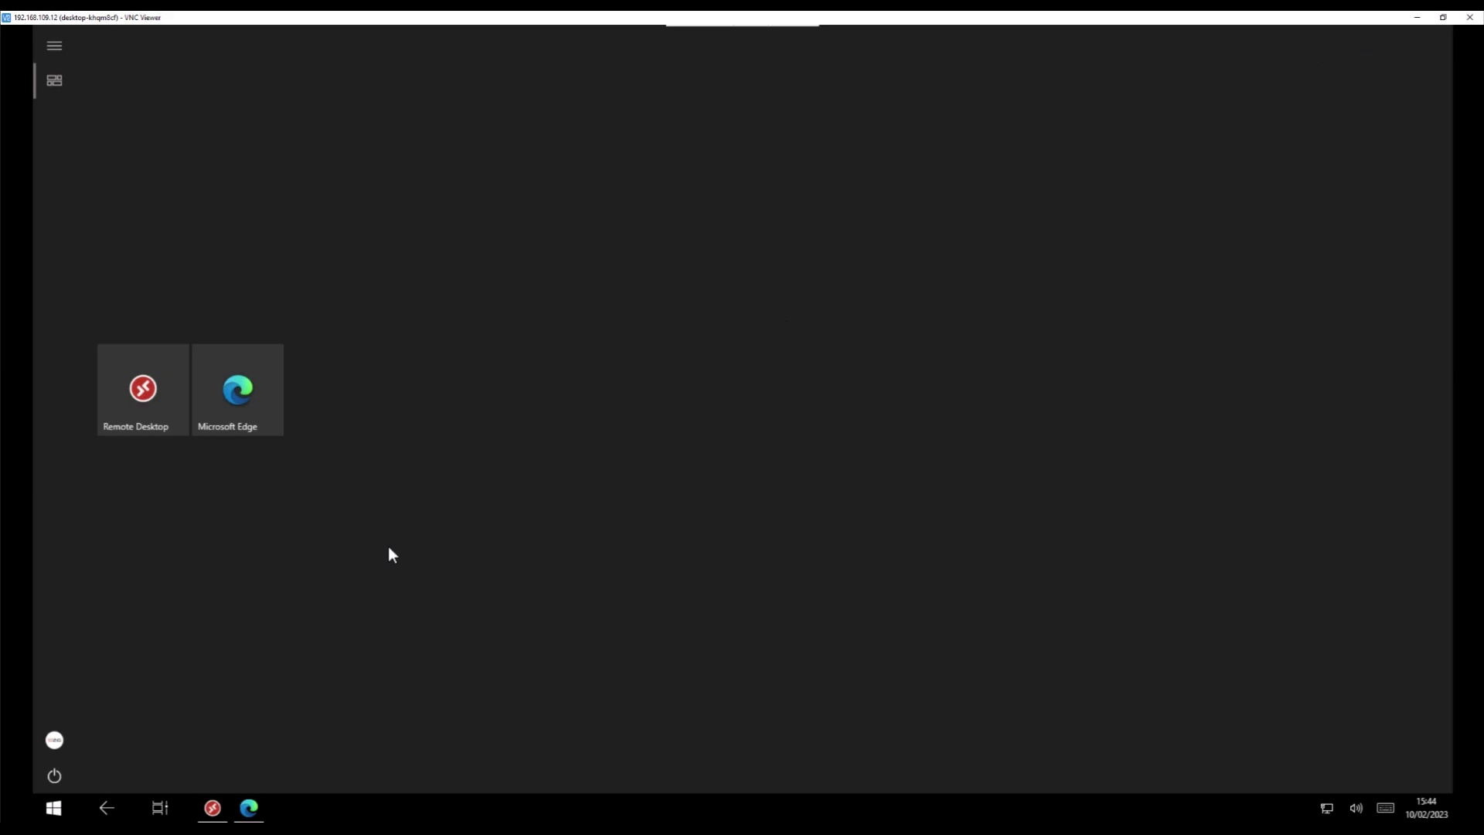
mouse_move(61, 736)
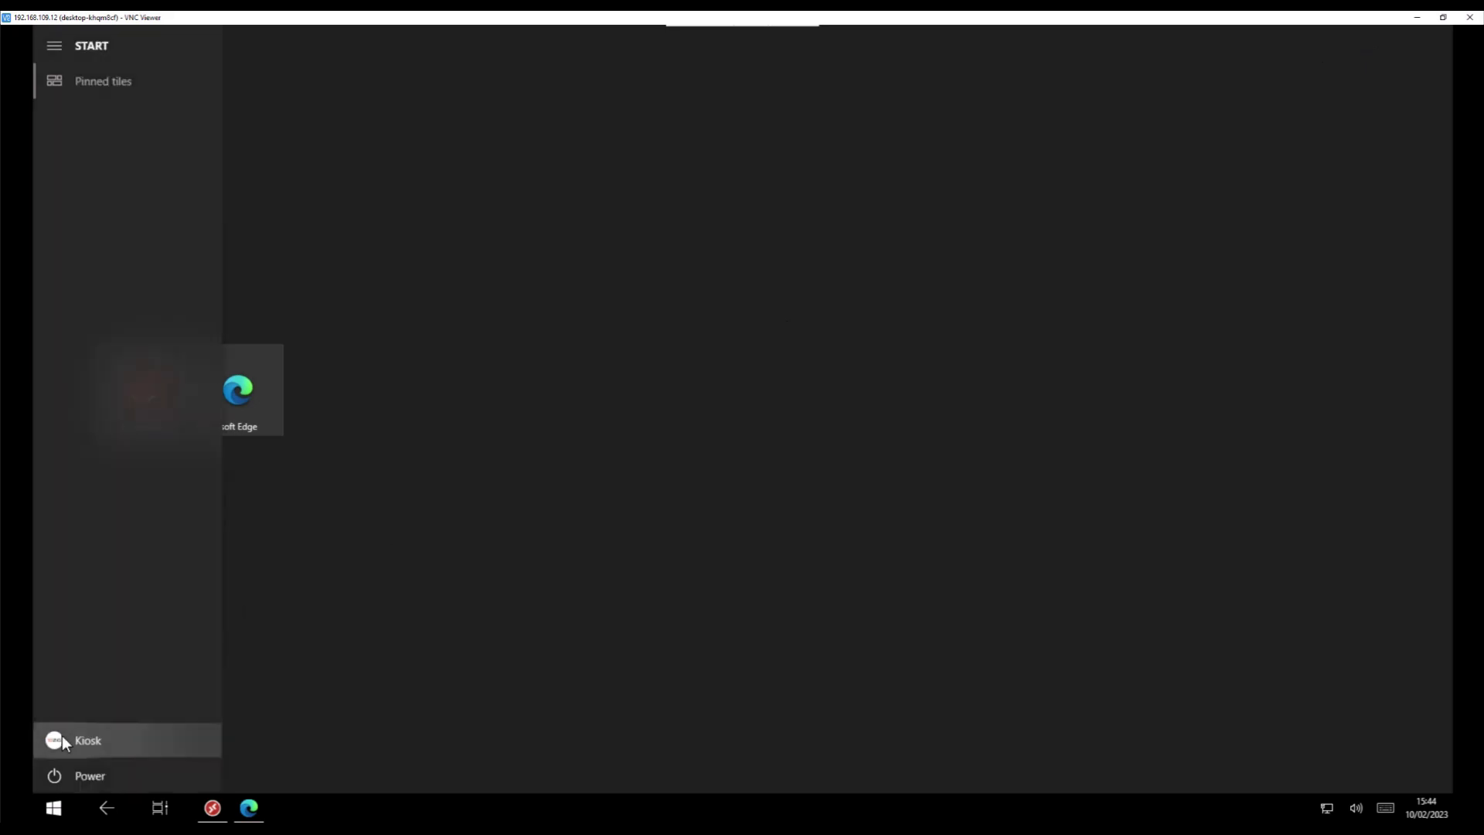
left_click(132, 742)
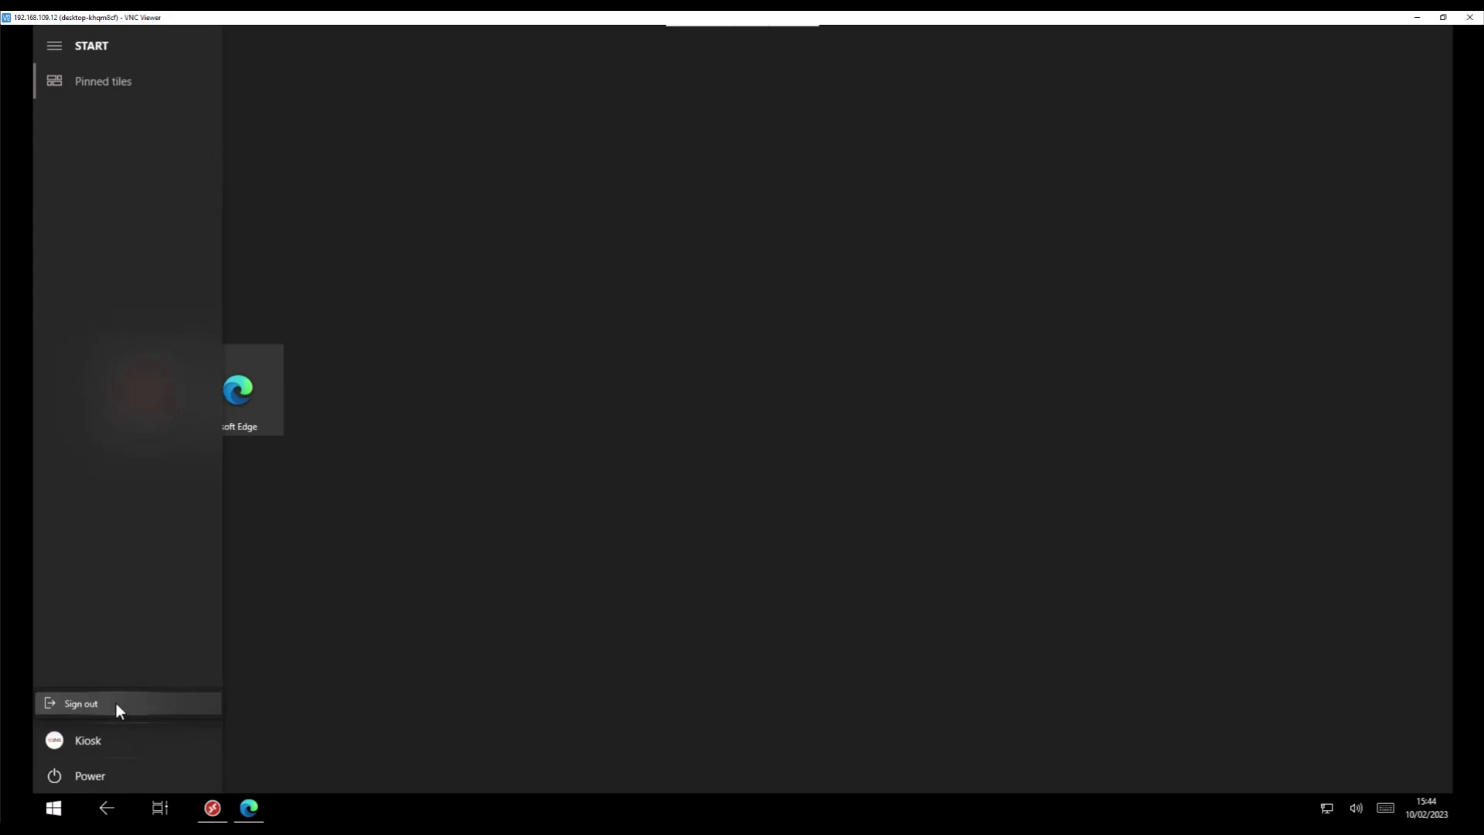
left_click(117, 704)
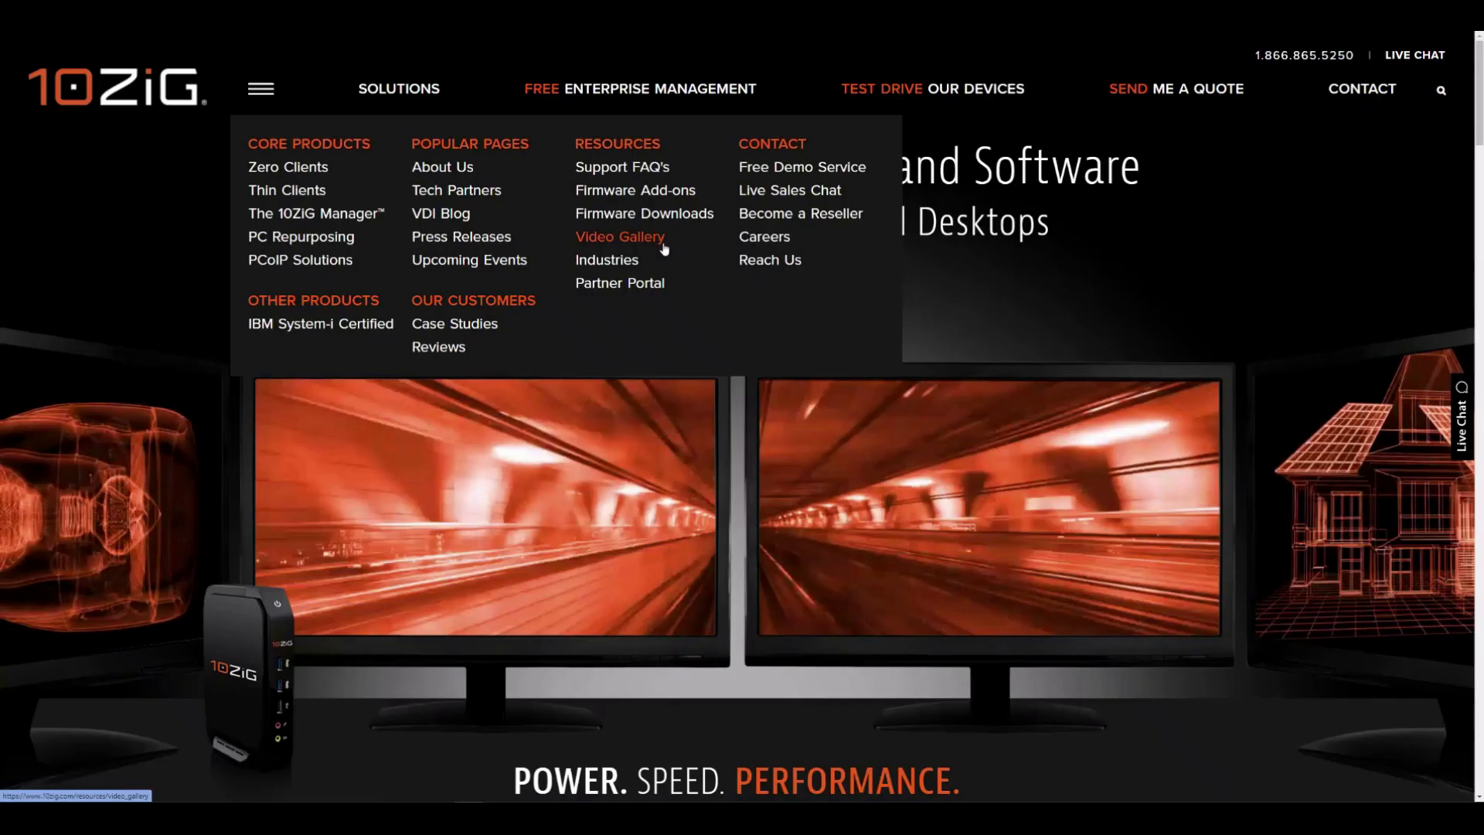
Open the Video Gallery on the 10ZiG website and browse the videos filtered by How-To Series
left_click(659, 242)
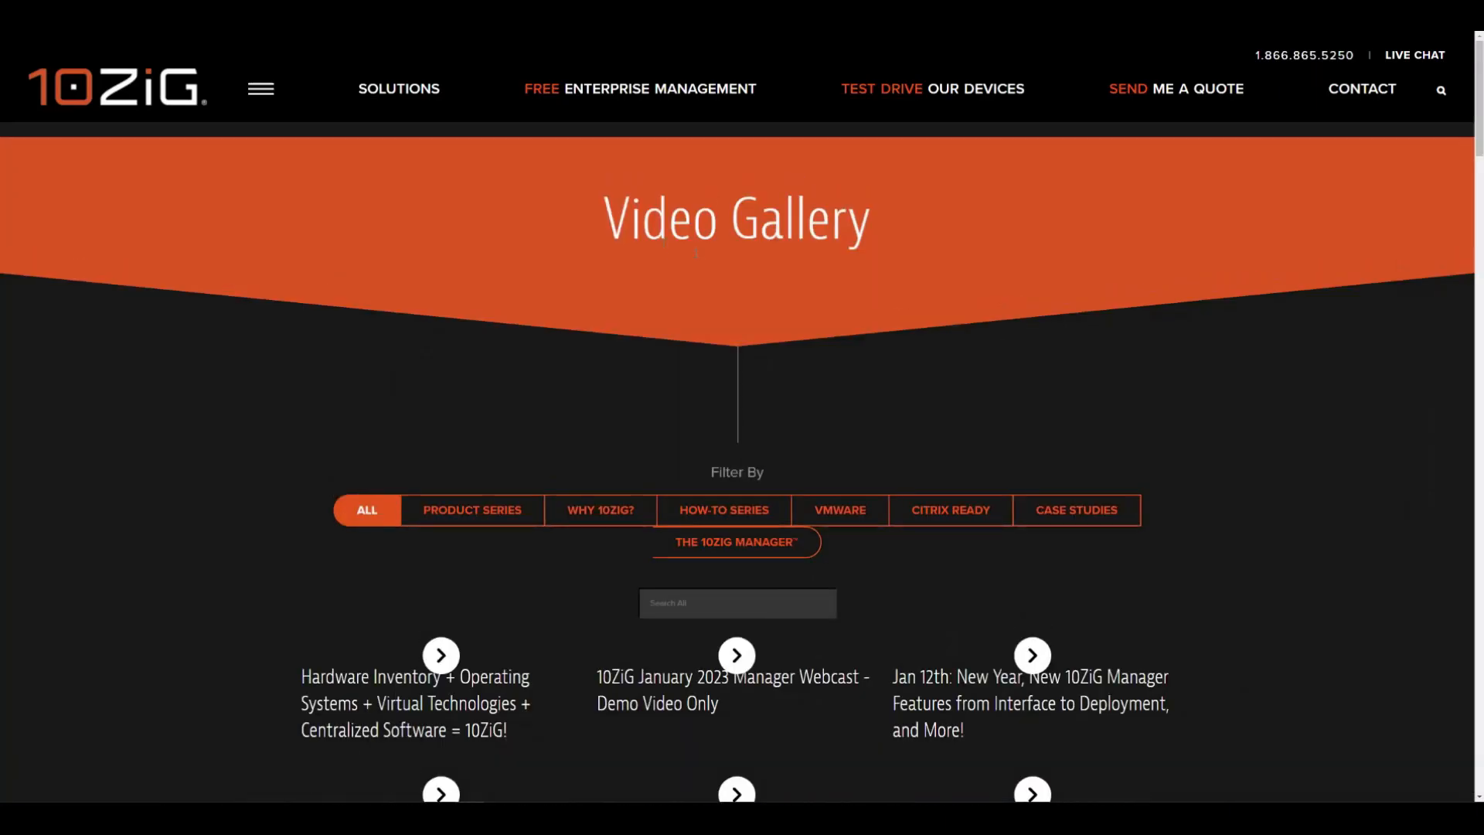
left_click(762, 518)
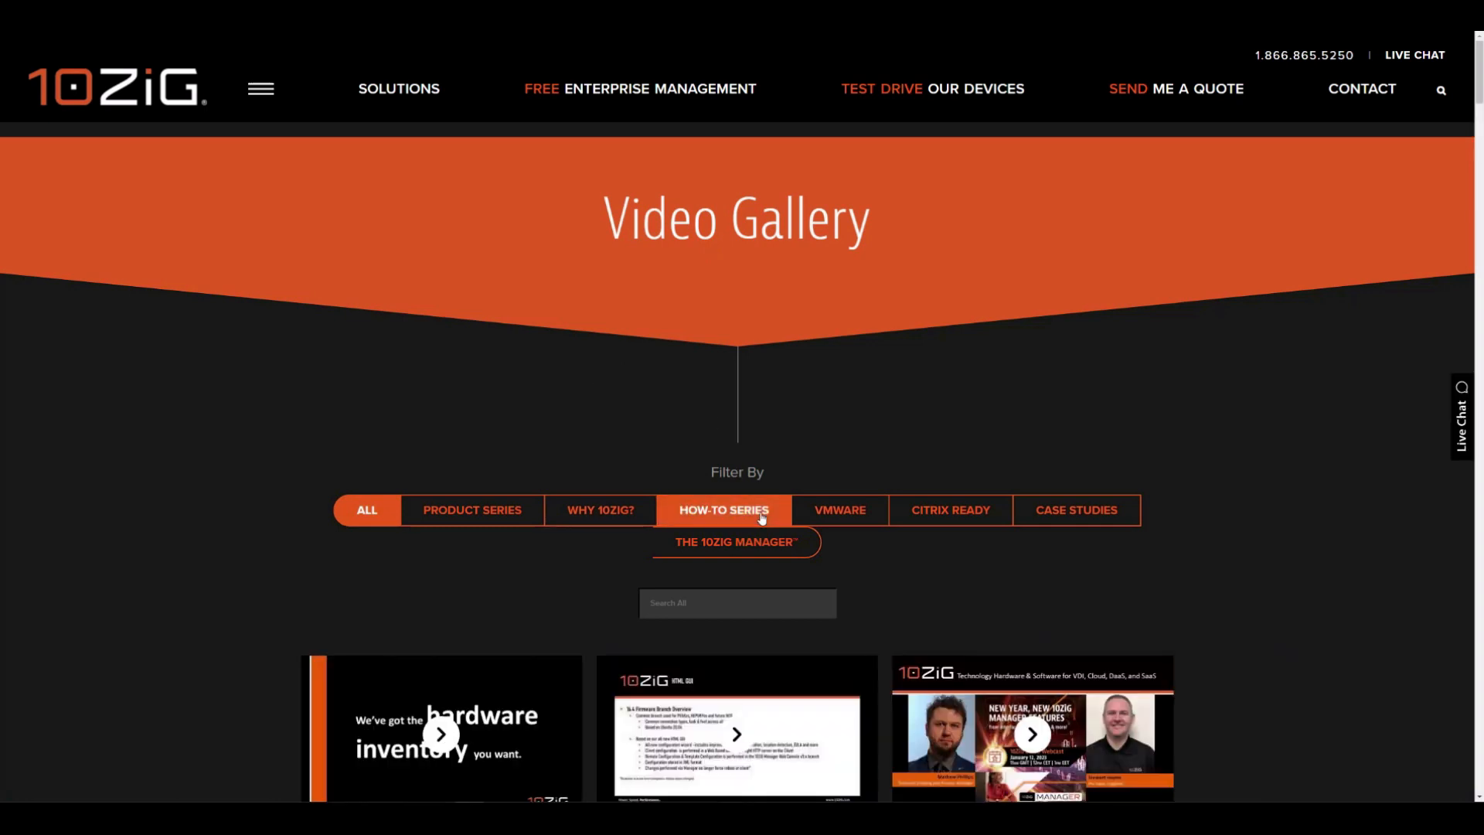
scroll(762, 518, "down", 6)
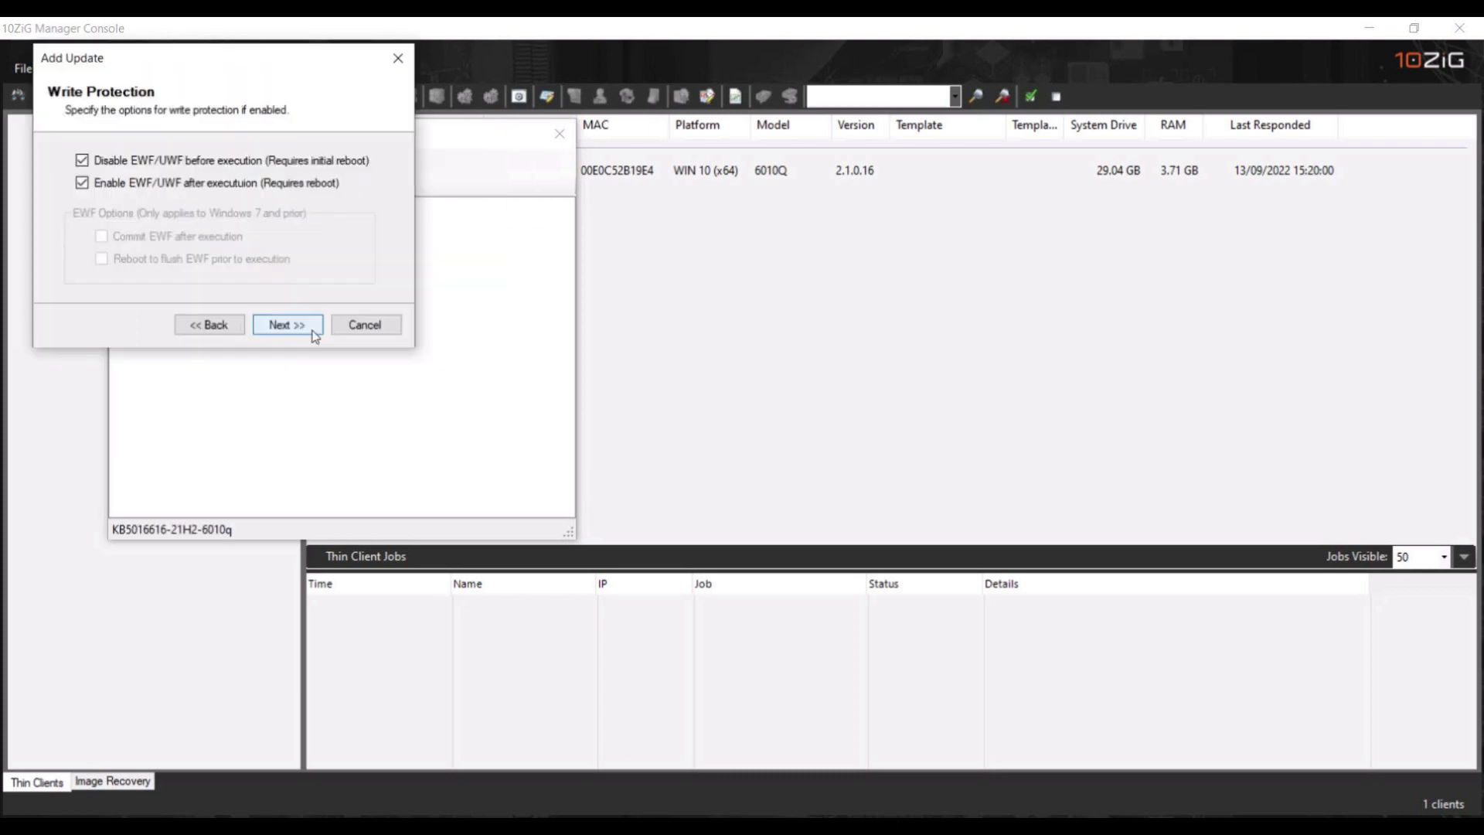
In 10ZiG Manager Console, accept write protection being disabled before and enabled after execution for the KB5016616-21H2-6010q update
left_click(313, 330)
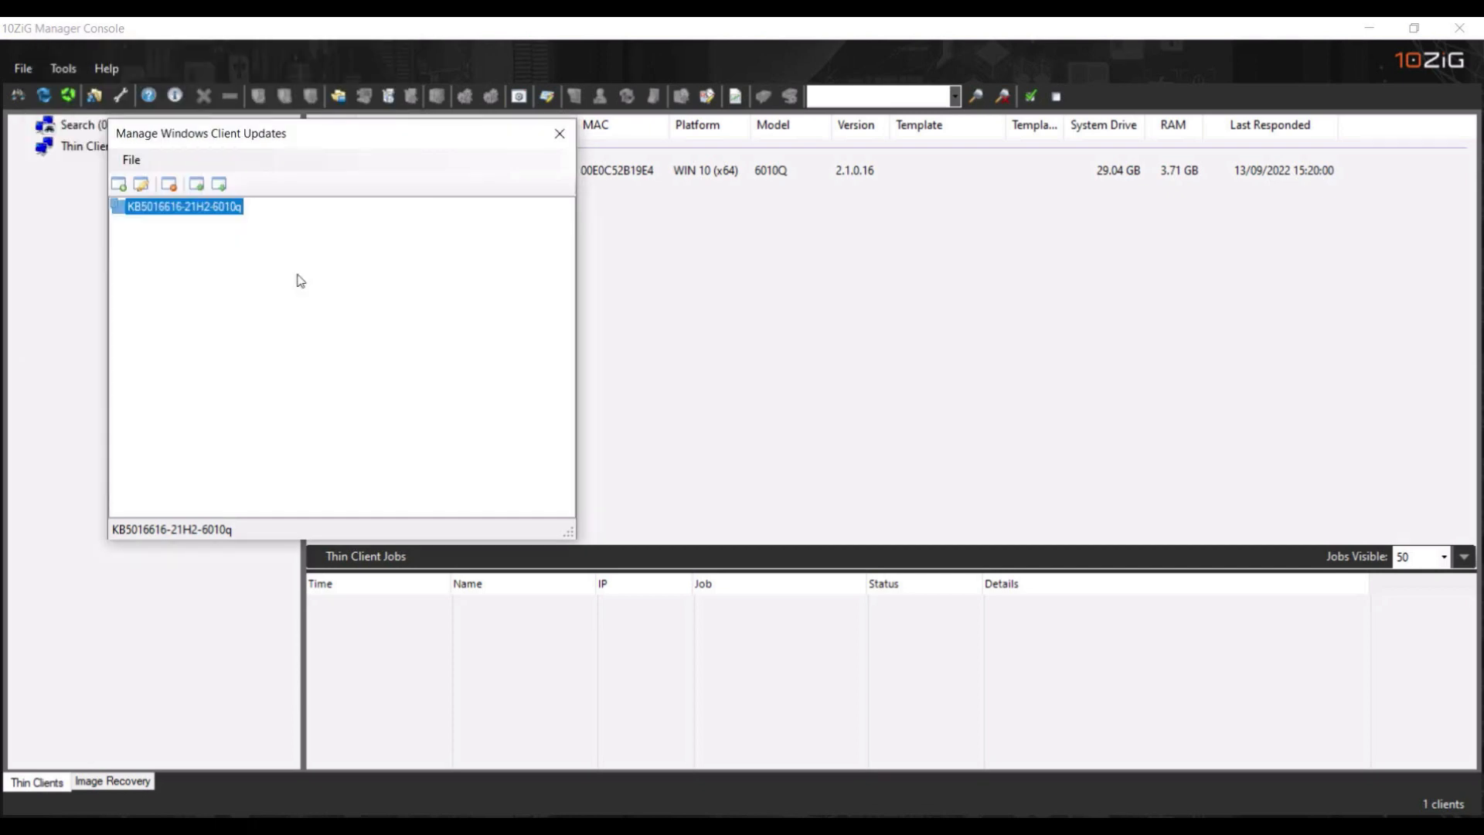